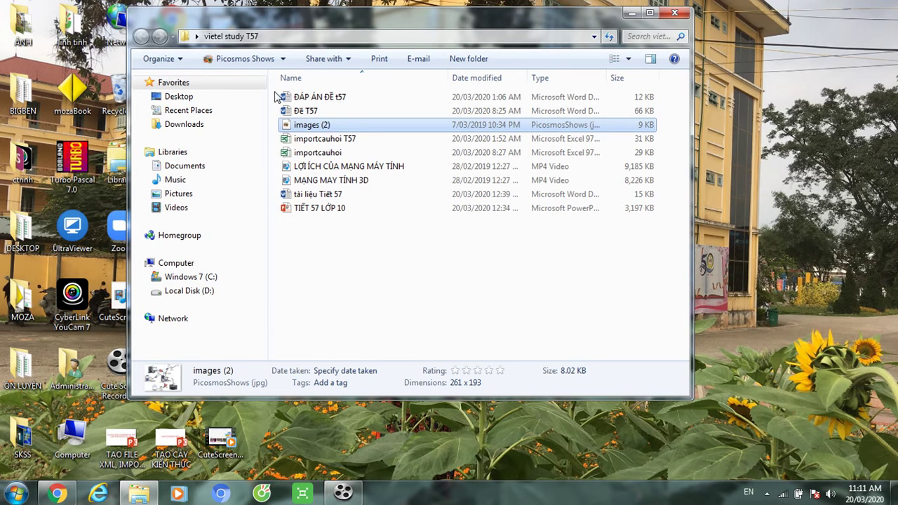
left_click_drag(277, 99, 293, 114)
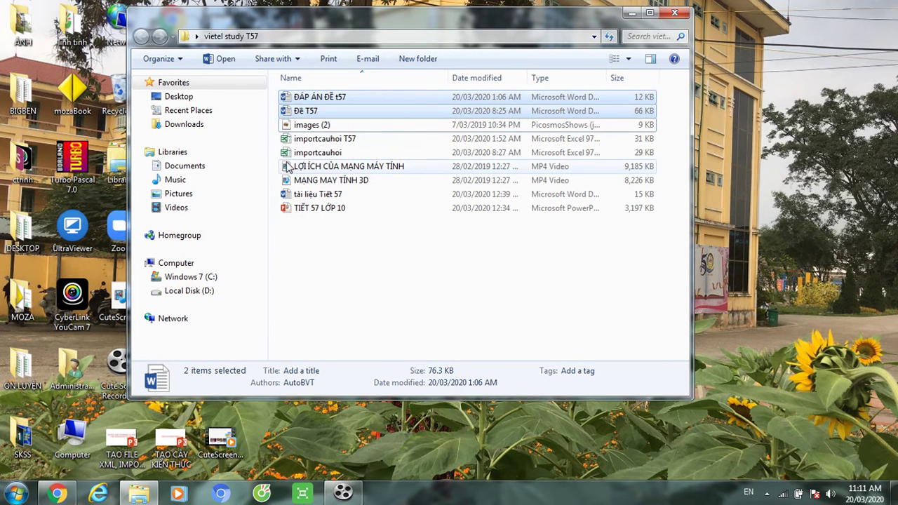
left_click_drag(281, 168, 299, 187)
left_click(288, 197)
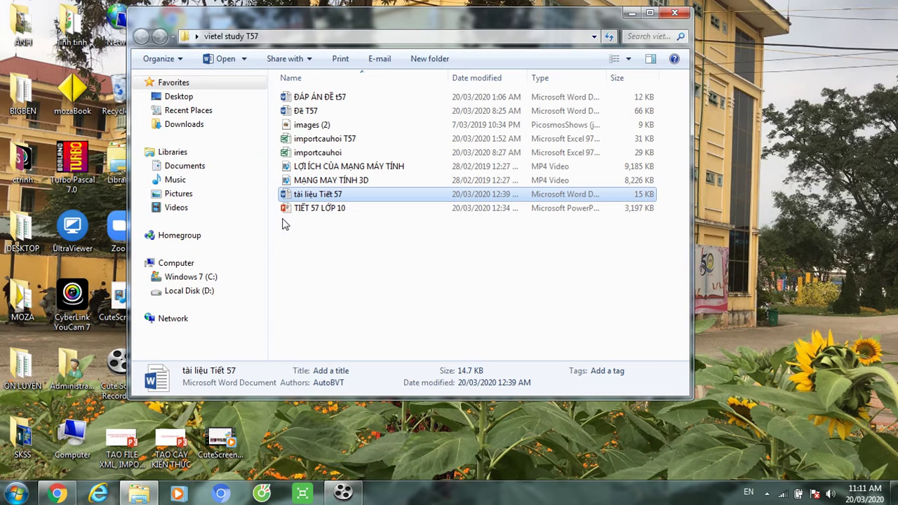
Open the Word document Đề T57 from the vietel study T57 folder and enable its macro content
double_click(305, 112)
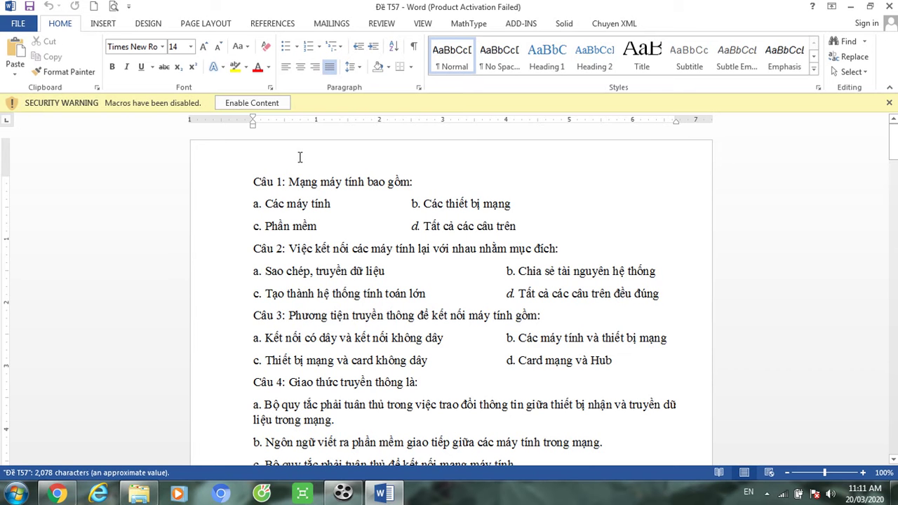
key("Return")
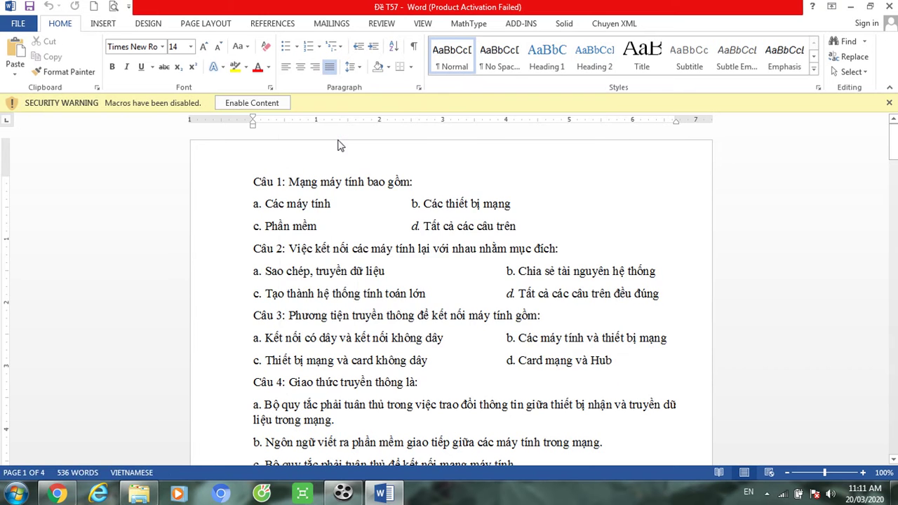
left_click(274, 103)
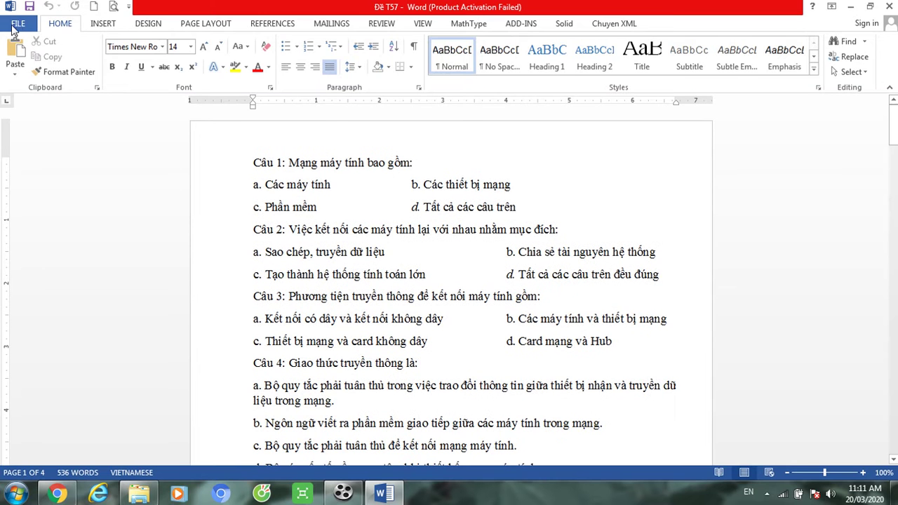
Save the document to the Desktop as a PDF named Đề T57, and close both the PDF and the document
left_click(17, 24)
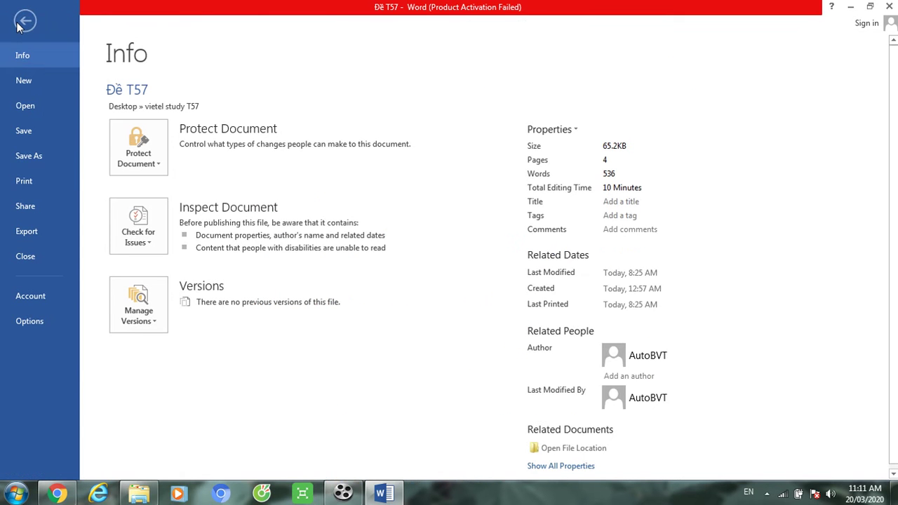
left_click(22, 158)
left_click(343, 257)
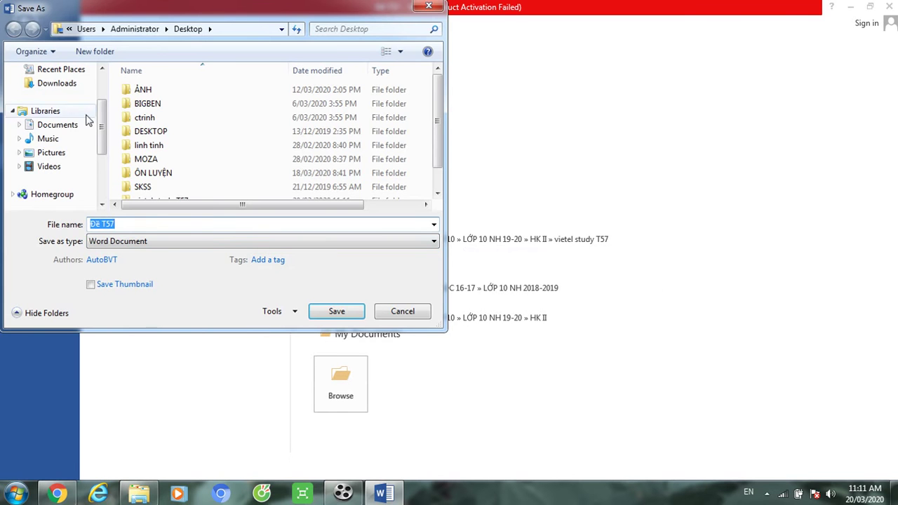
left_click(145, 242)
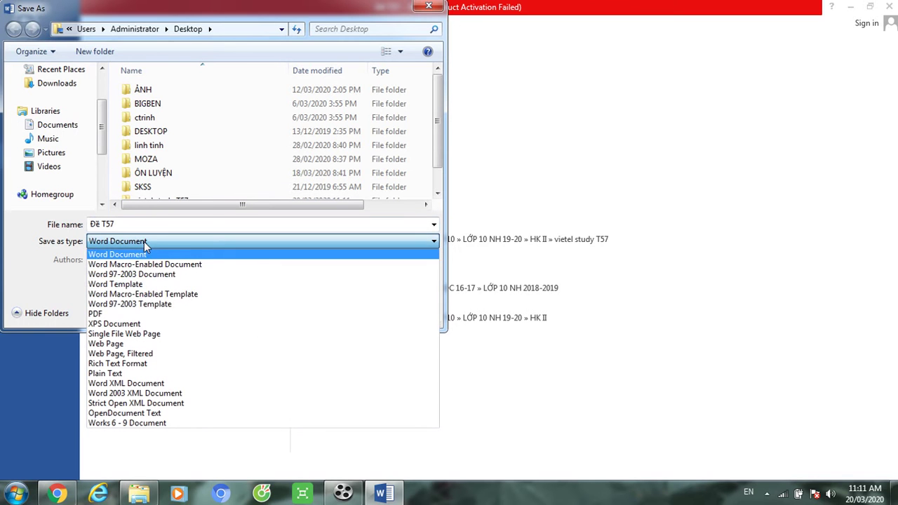
left_click(110, 316)
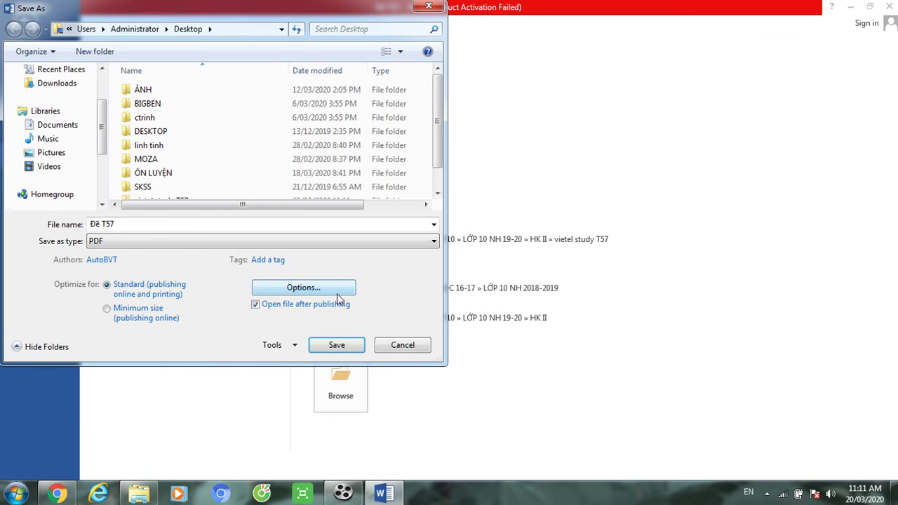
left_click(333, 348)
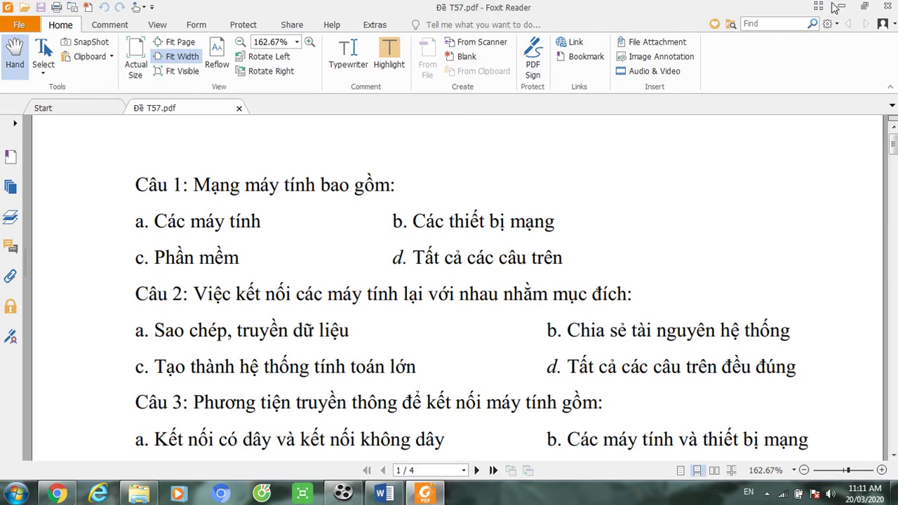
left_click(887, 9)
left_click(886, 7)
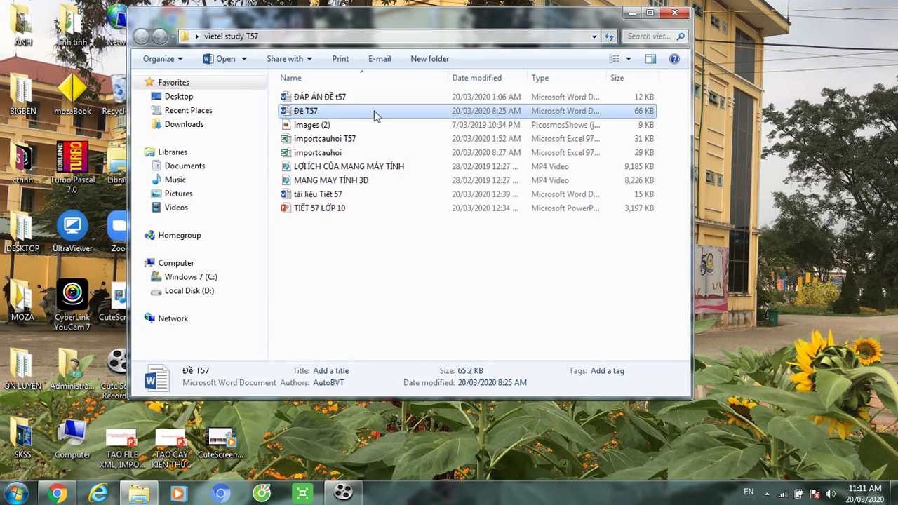
Open the Word document ĐÁP ÁN ĐỀ t57, dismiss the activation notice and enable its macro content
double_click(328, 98)
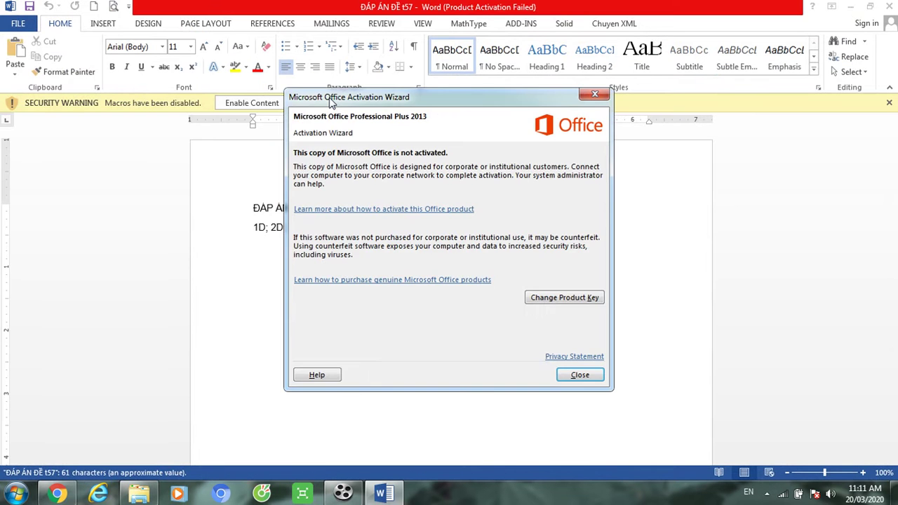
key("Return")
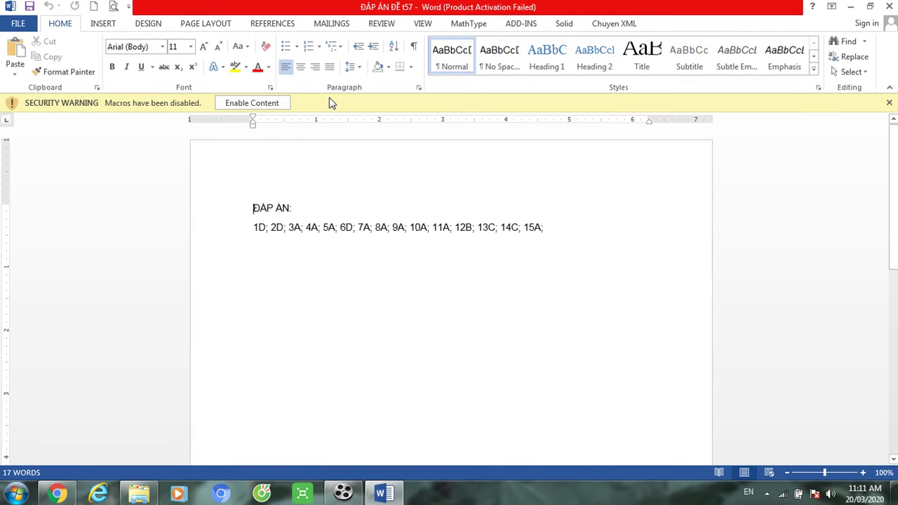
left_click(254, 102)
Save the answer key to the Desktop as a PDF named ĐÁP ÁN ĐỀ t57, and close both files
left_click(17, 23)
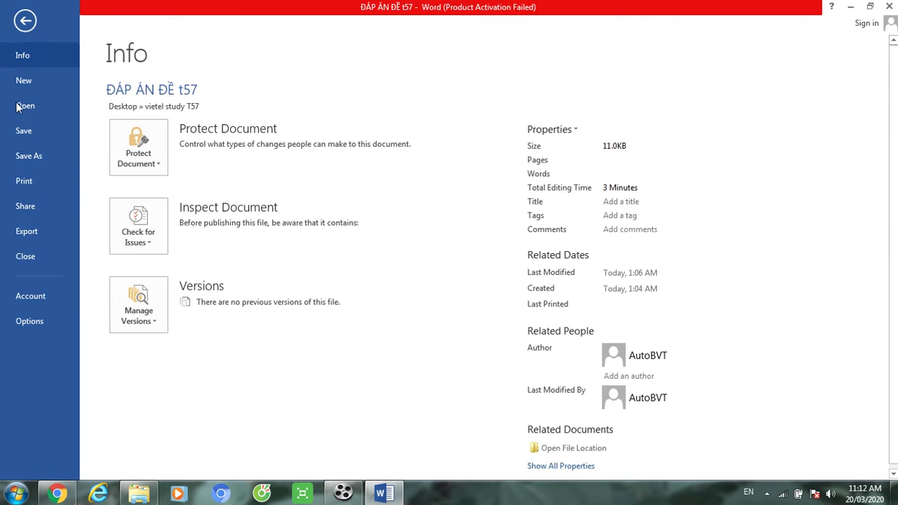
left_click(26, 157)
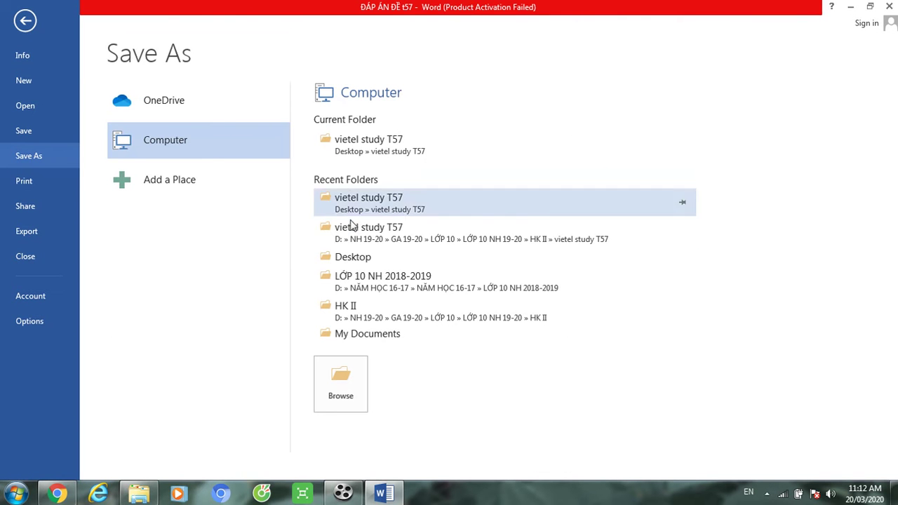
left_click(350, 258)
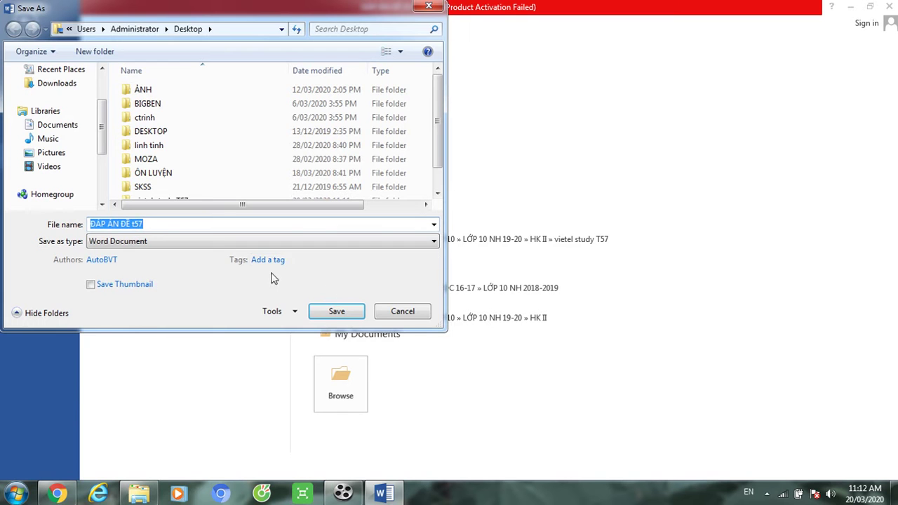
left_click(216, 247)
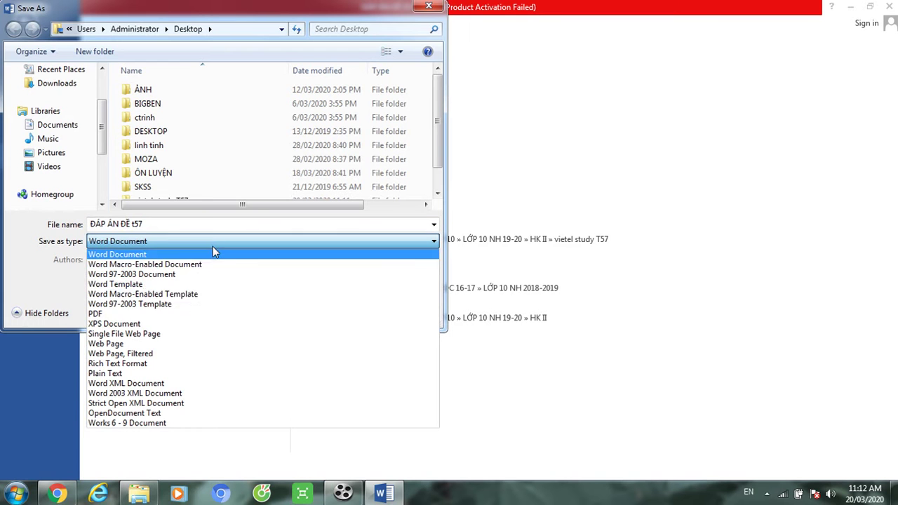
left_click(169, 315)
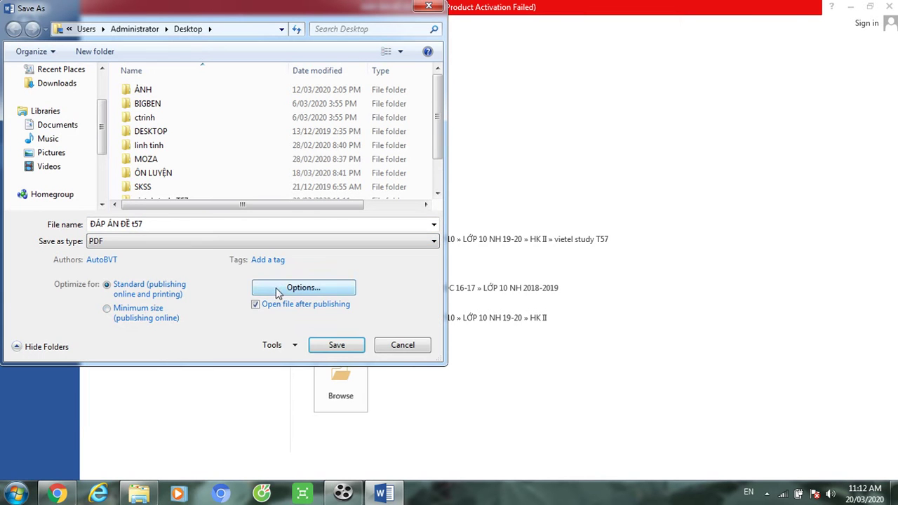
left_click(336, 345)
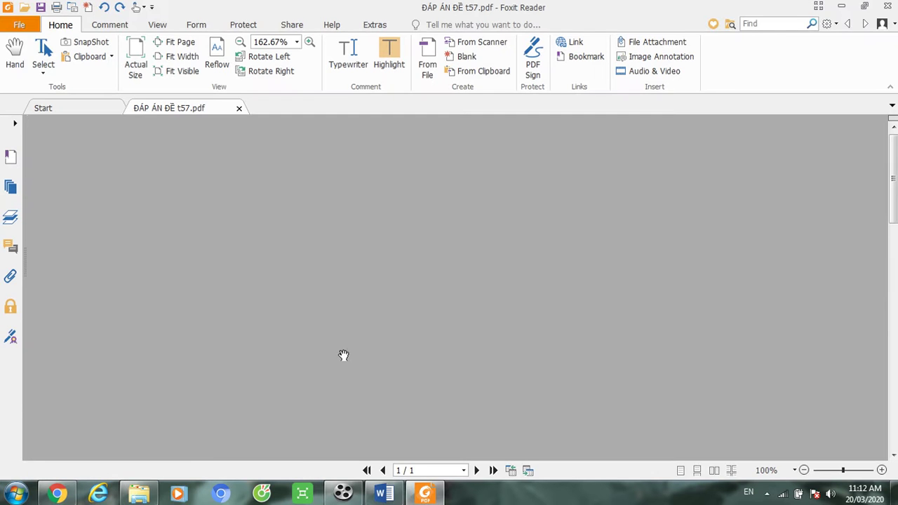
left_click(889, 7)
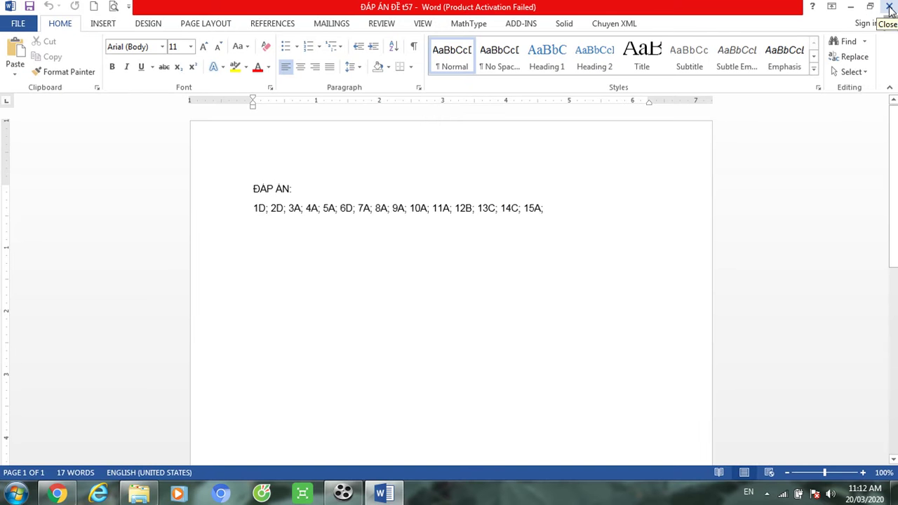
left_click(889, 7)
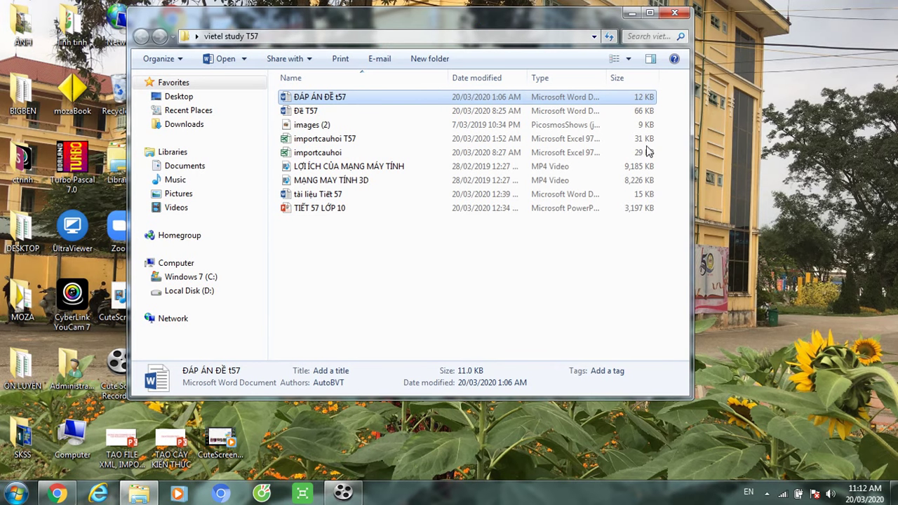
Open the importcauhoi workbook, examine its question, answer, solution and option A–D columns along row 3, and close it
double_click(327, 156)
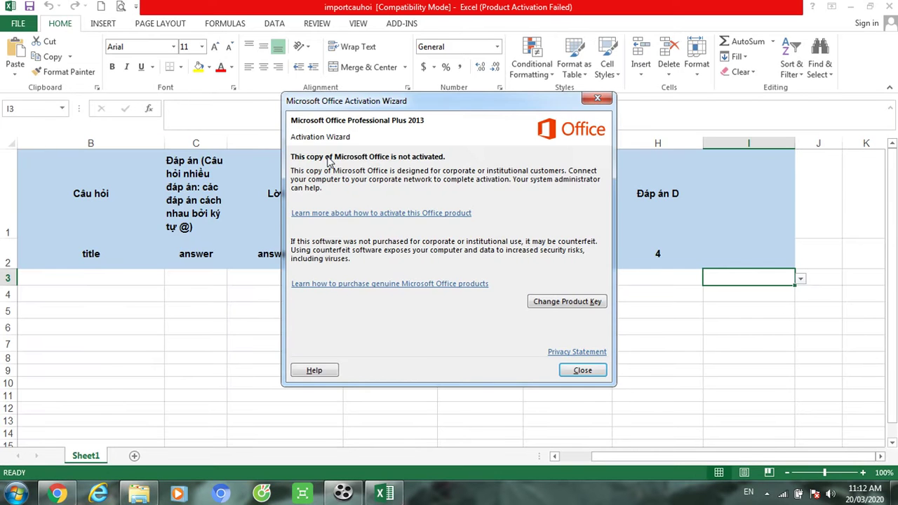
key("Escape")
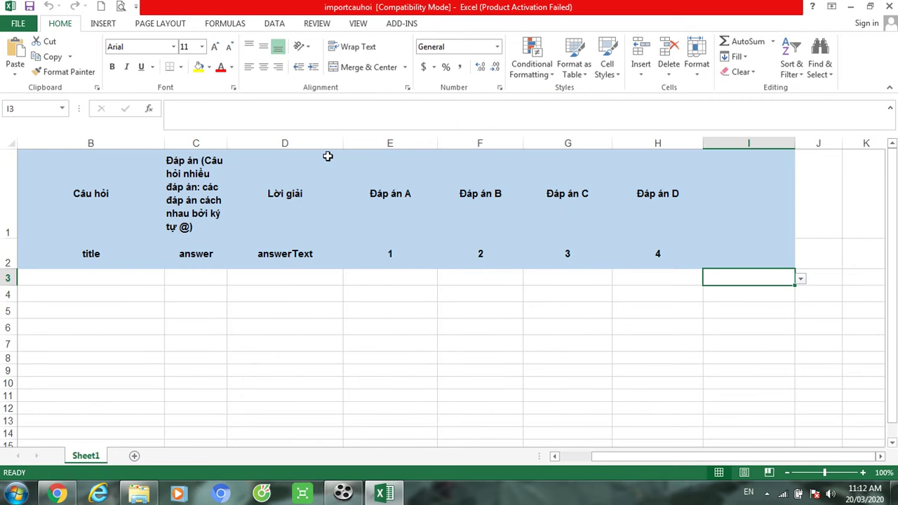
left_click(108, 277)
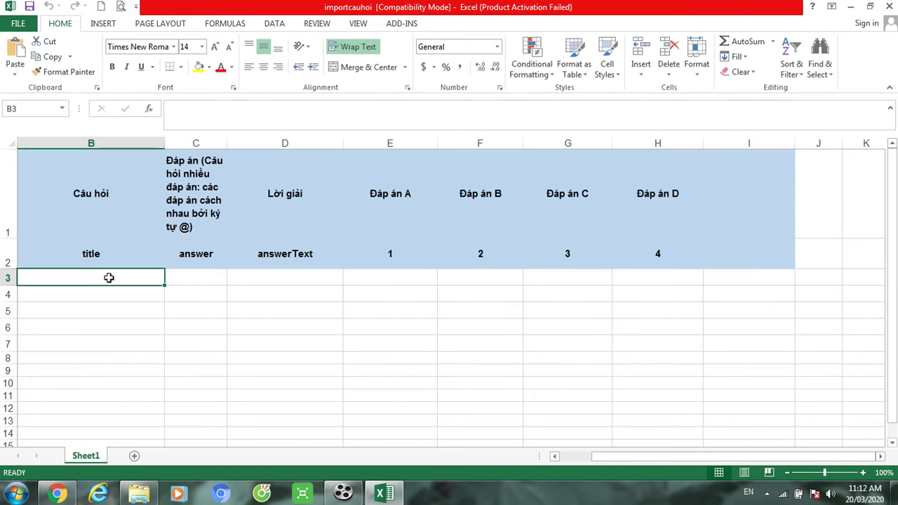
left_click(196, 276)
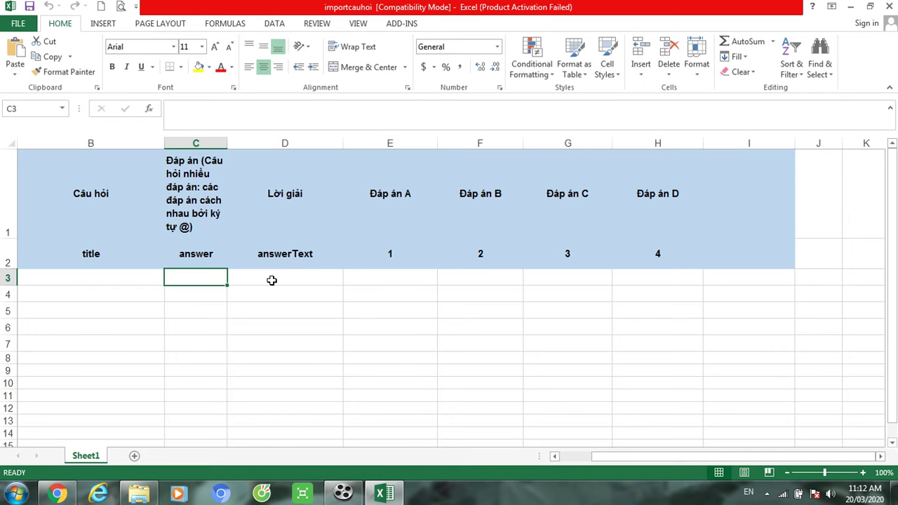
left_click(271, 279)
left_click(384, 276)
left_click_drag(487, 272, 483, 267)
left_click(561, 279)
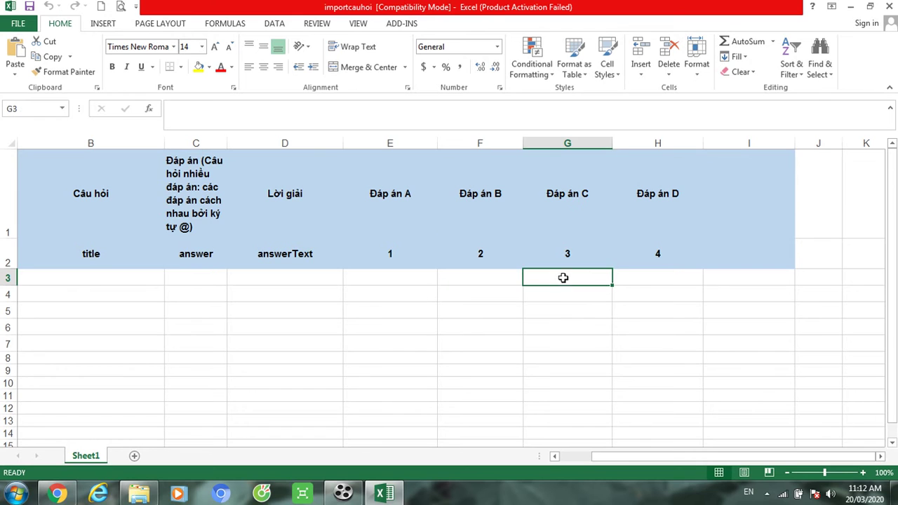
left_click(625, 273)
left_click(731, 272)
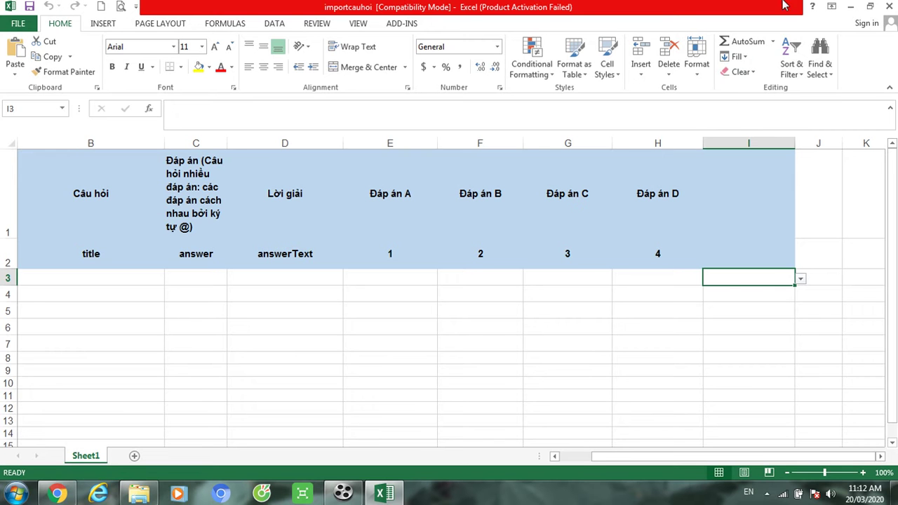
left_click(889, 7)
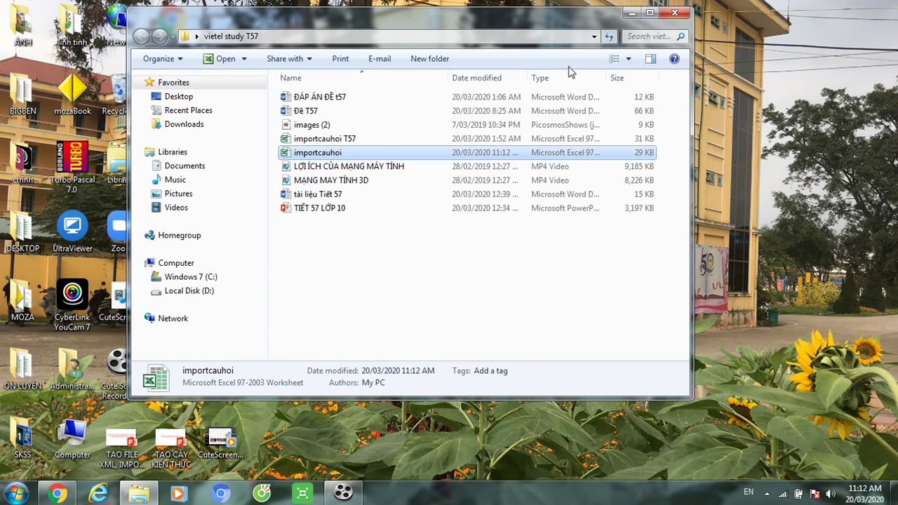
Open the importcauhoi T57 workbook with the filled-in questions, dismissing any activation notice
double_click(324, 140)
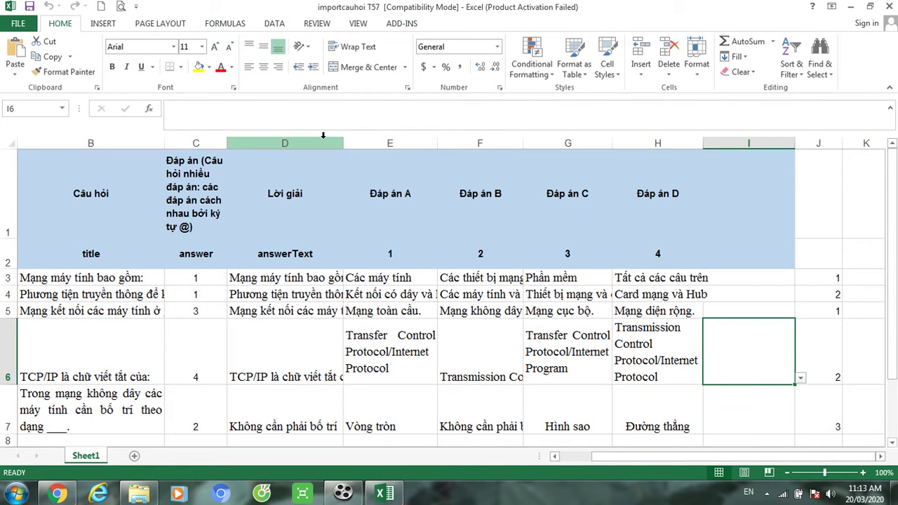
key("Escape")
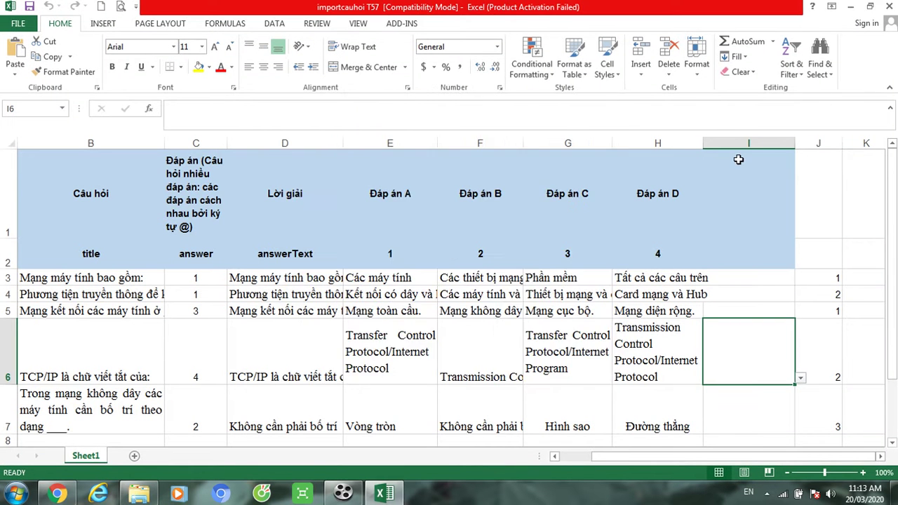
left_click_drag(892, 197, 815, 241)
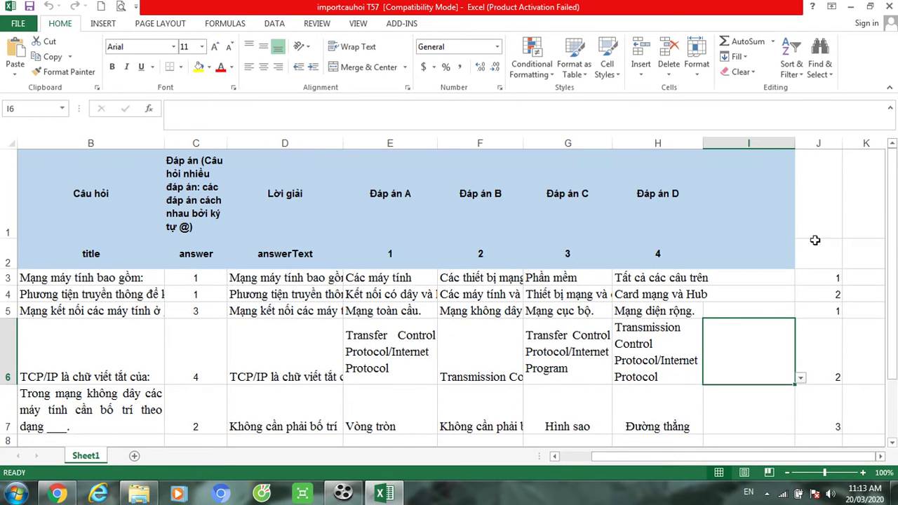
Set the values beside the second to fifth questions, cells J4 to J7, to 1
left_click(820, 275)
key("Return")
type("1")
key("Return")
type("1")
key("Return")
type("1")
key("Return")
type("1")
key("Return")
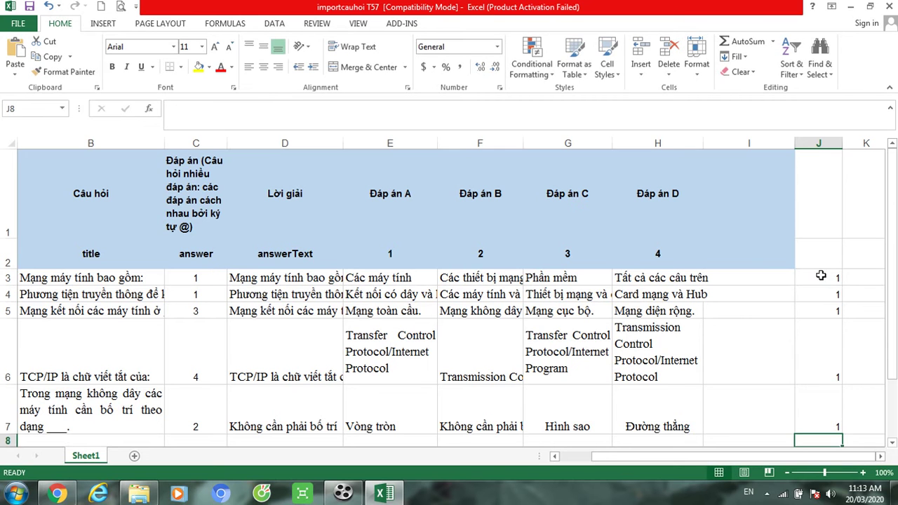
Close the importcauhoi T57 workbook, saving the changes in its current format despite the compatibility check
left_click_drag(893, 270, 895, 239)
left_click(889, 7)
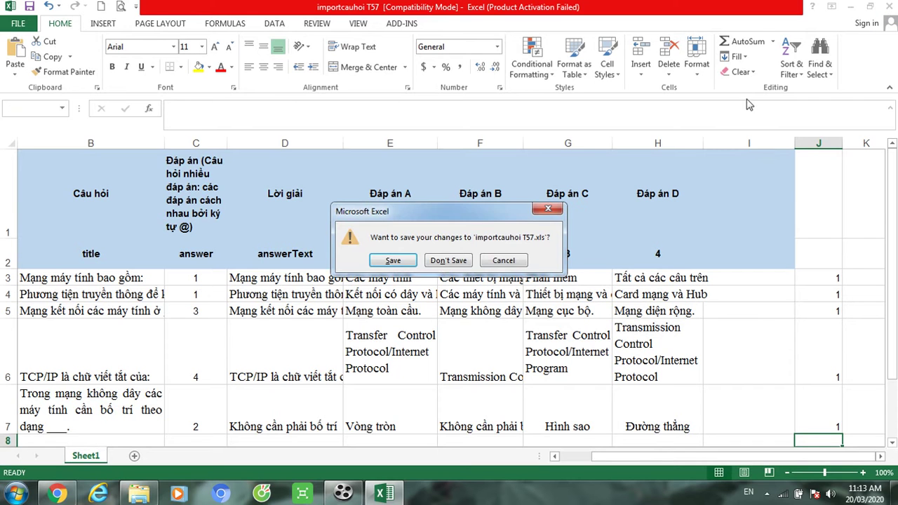
left_click(392, 260)
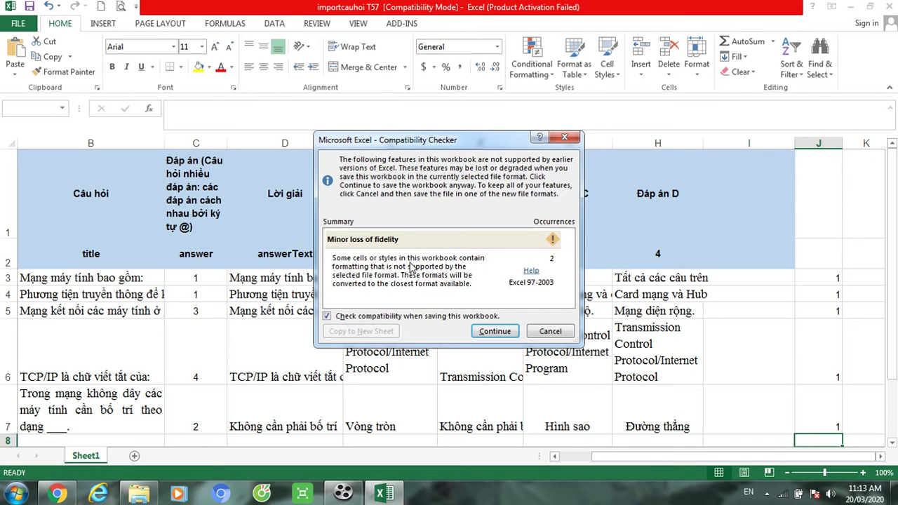
left_click(494, 331)
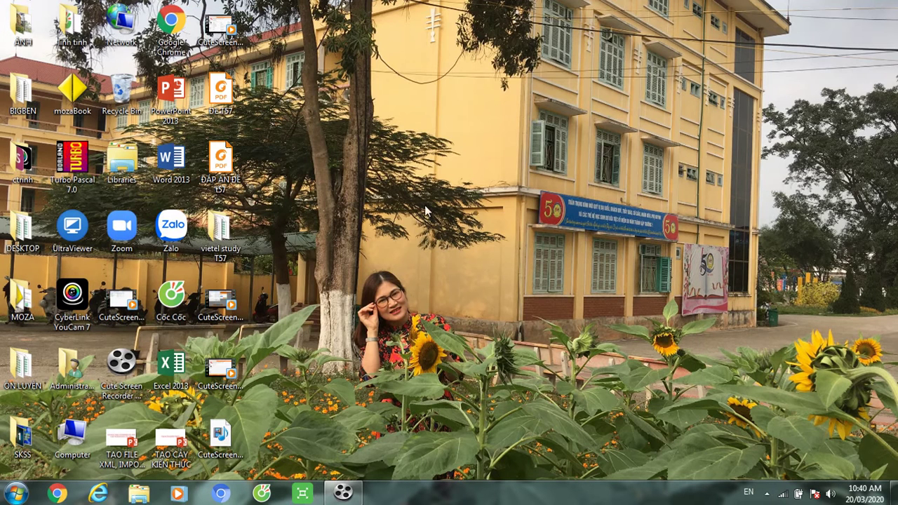
Open the ViettelStudy site in Chrome, sign in with the saved account credentials and skip the system upgrade notice
left_click(58, 493)
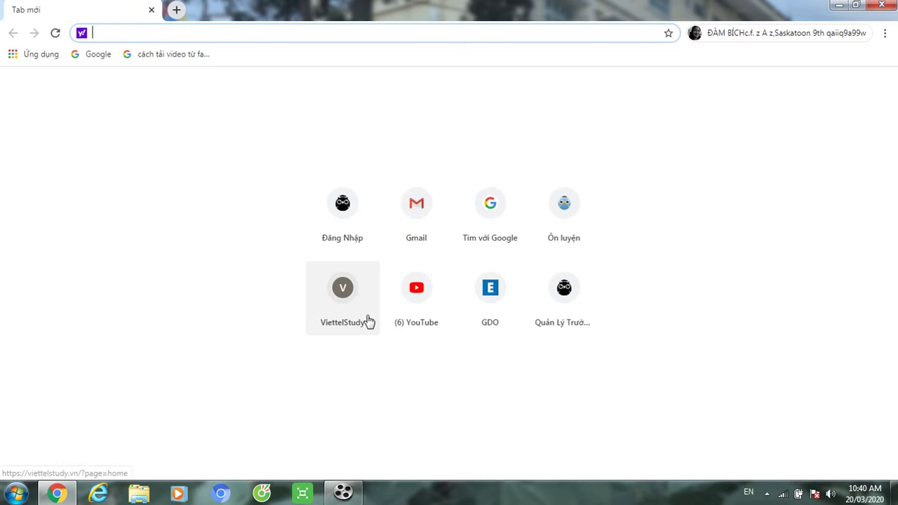
left_click(345, 295)
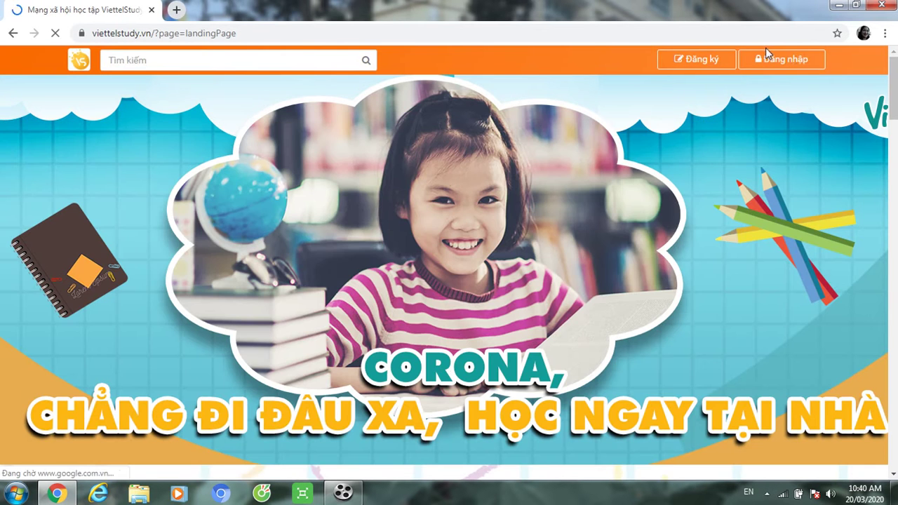
left_click(764, 62)
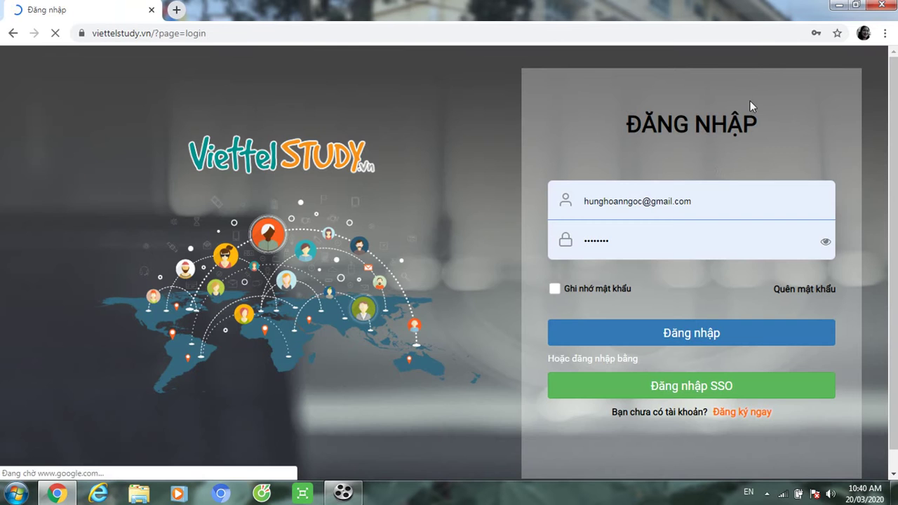
left_click(678, 337)
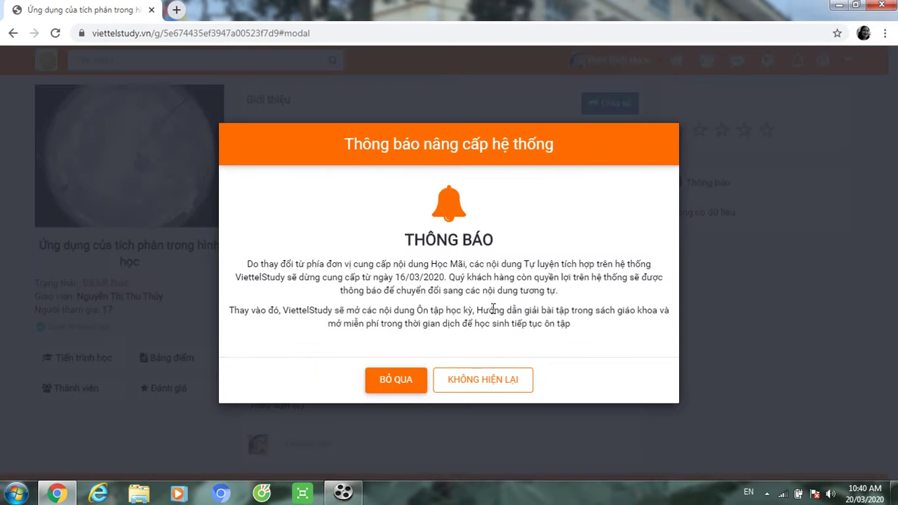
left_click(387, 390)
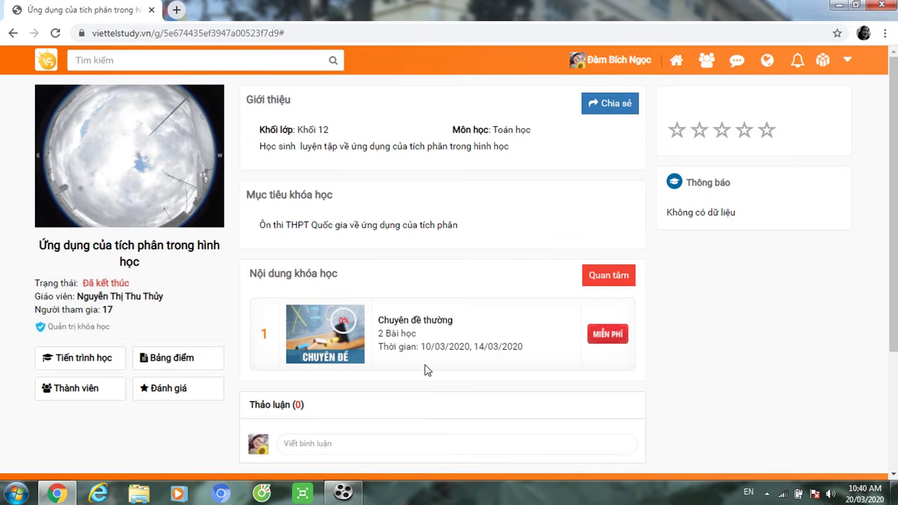
Start a new course from the personal page and name it TIN HỌC 10: MẠNG MÁY TÍNH
left_click(613, 61)
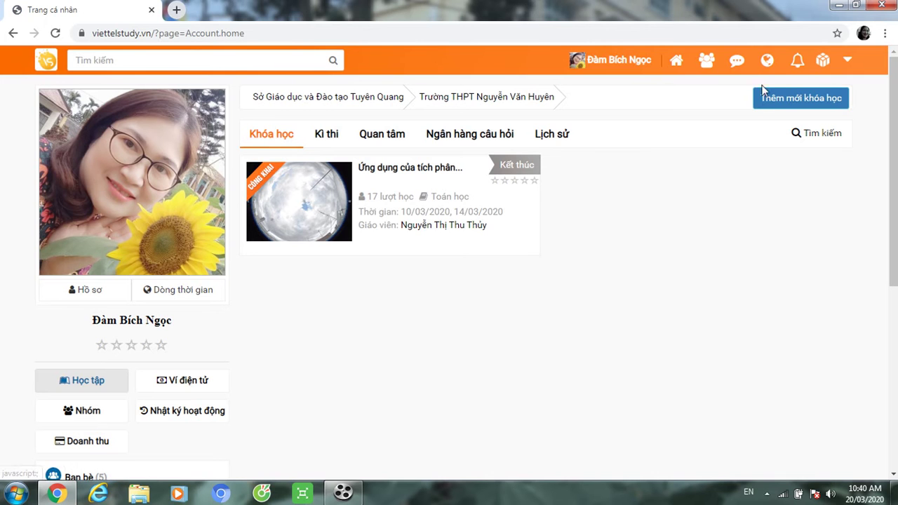
left_click(771, 102)
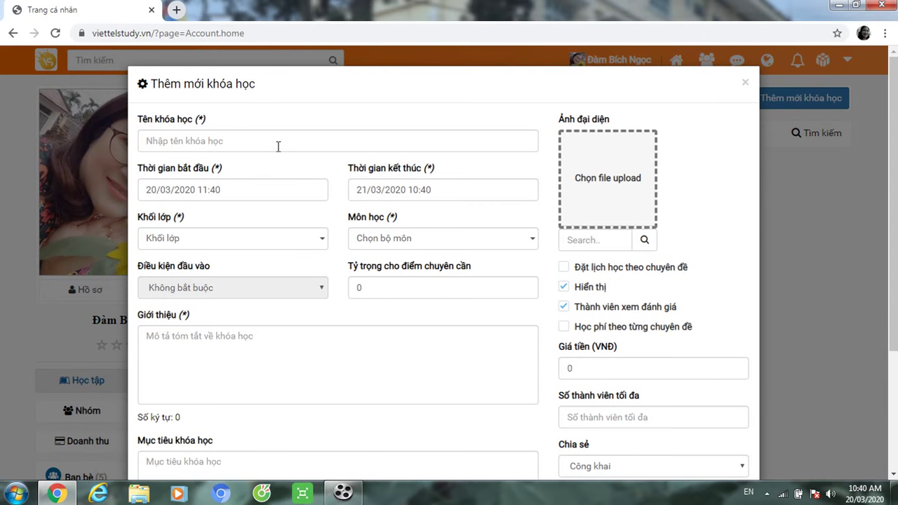
left_click(227, 136)
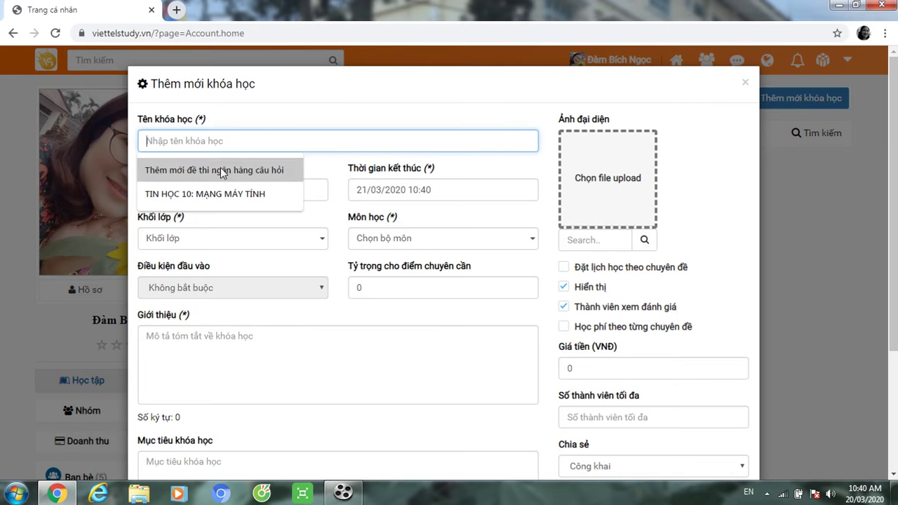
left_click(218, 194)
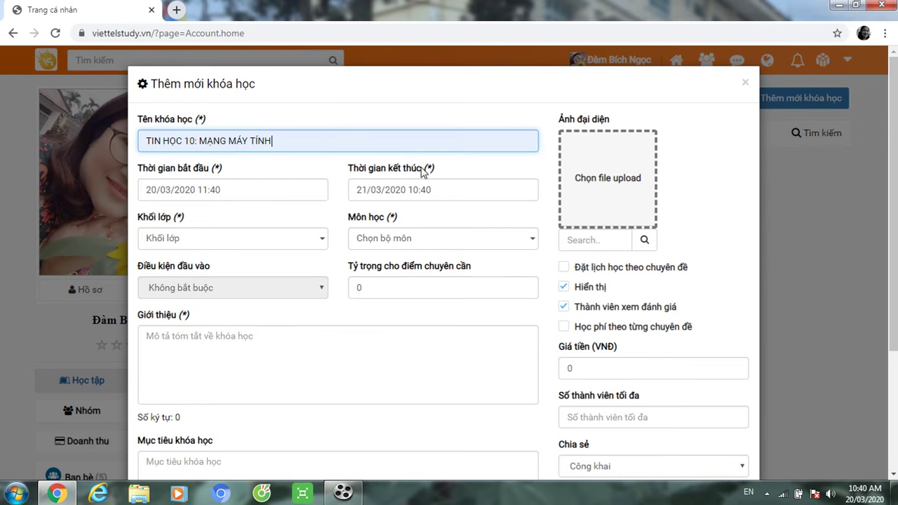
Set the new course's end time to 21/04/2020 10:40
left_click(381, 189)
left_click(377, 189)
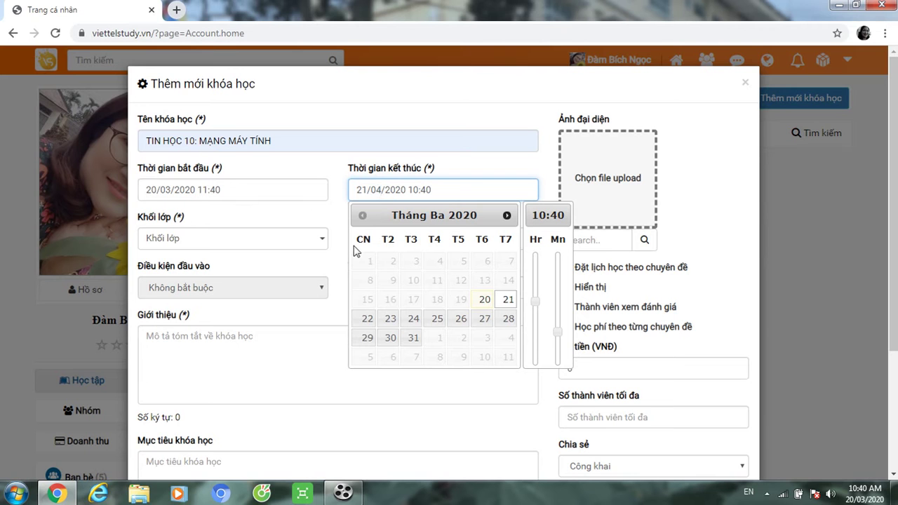
left_click(311, 220)
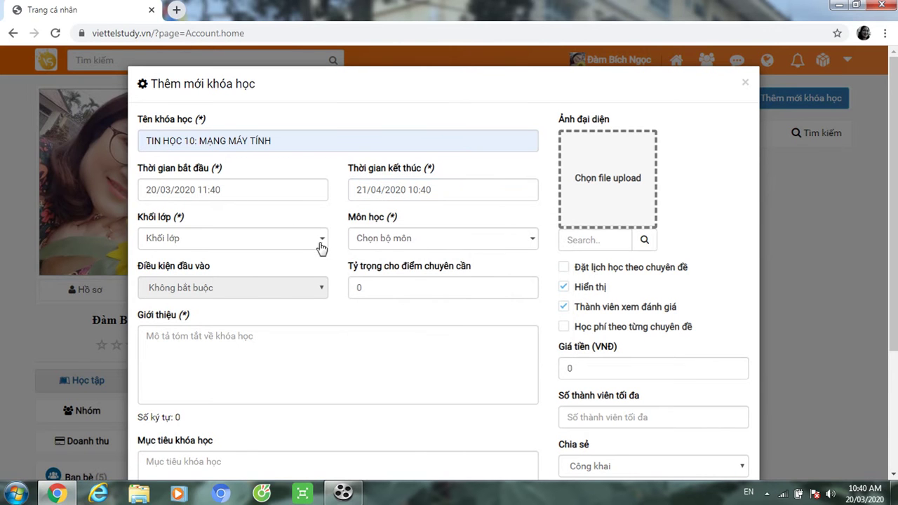
Set the course's grade level to Khối 10 only and its subject to Tin học
left_click(321, 242)
left_click_drag(240, 308, 240, 379)
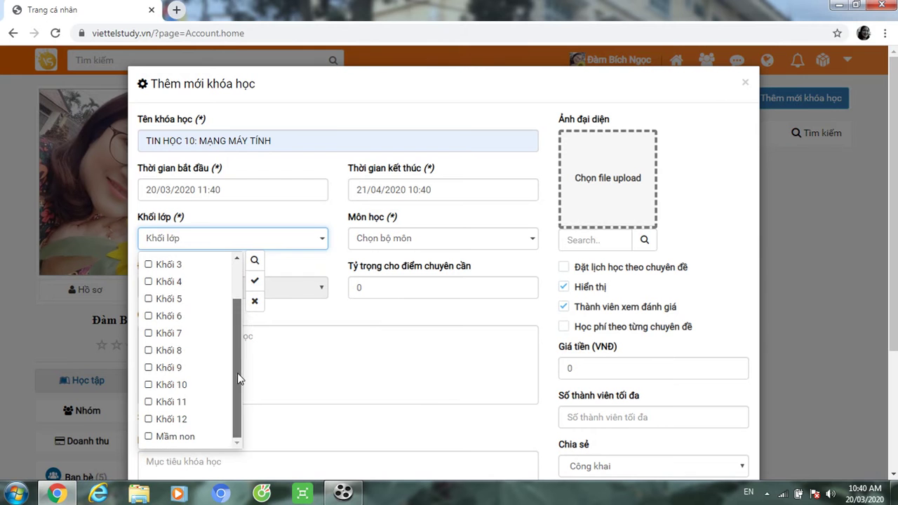
left_click(170, 402)
left_click(172, 385)
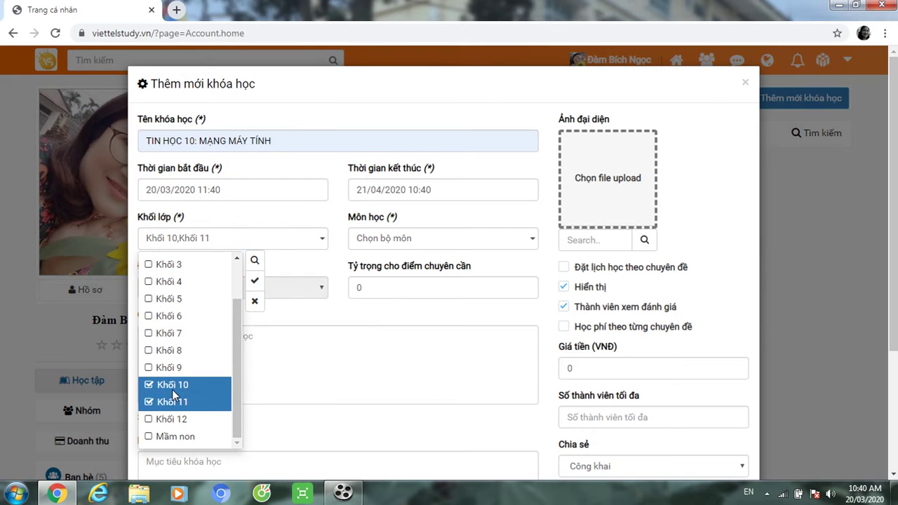
left_click(183, 402)
left_click(281, 348)
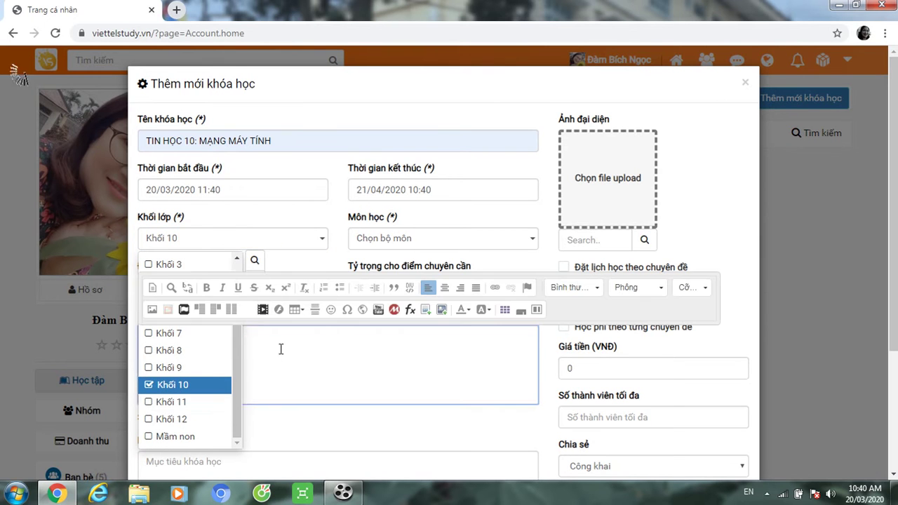
left_click(522, 240)
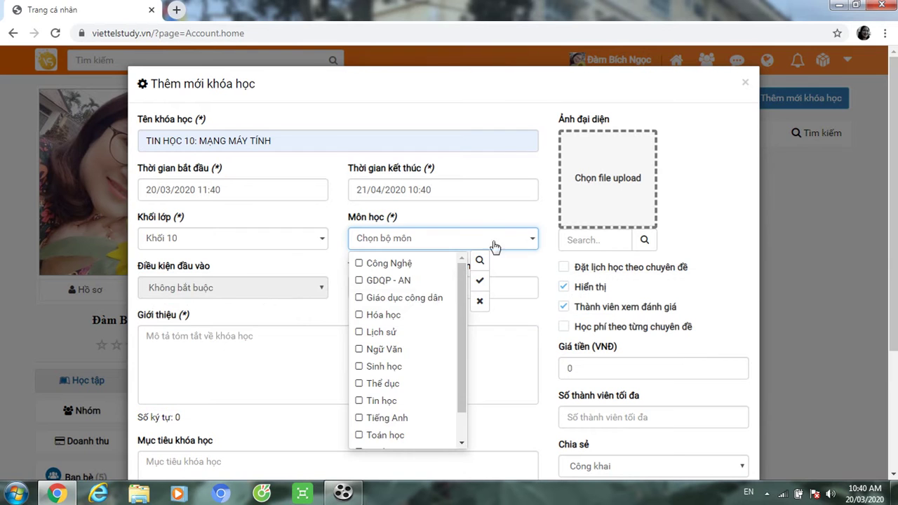
left_click(384, 403)
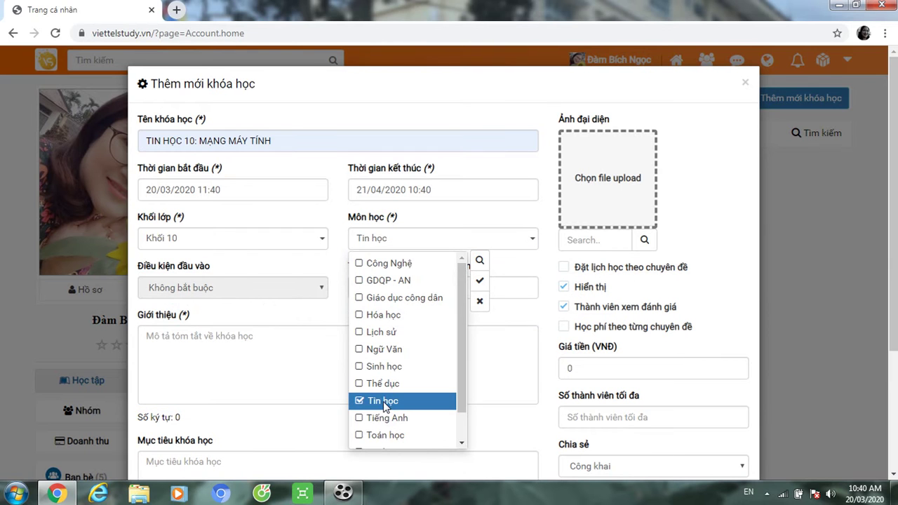
left_click(297, 379)
Copy the course name TIN HỌC 10: MẠNG MÁY TÍNH into the course introduction
left_click(258, 140)
left_click_drag(146, 141, 279, 135)
key("ctrl+c")
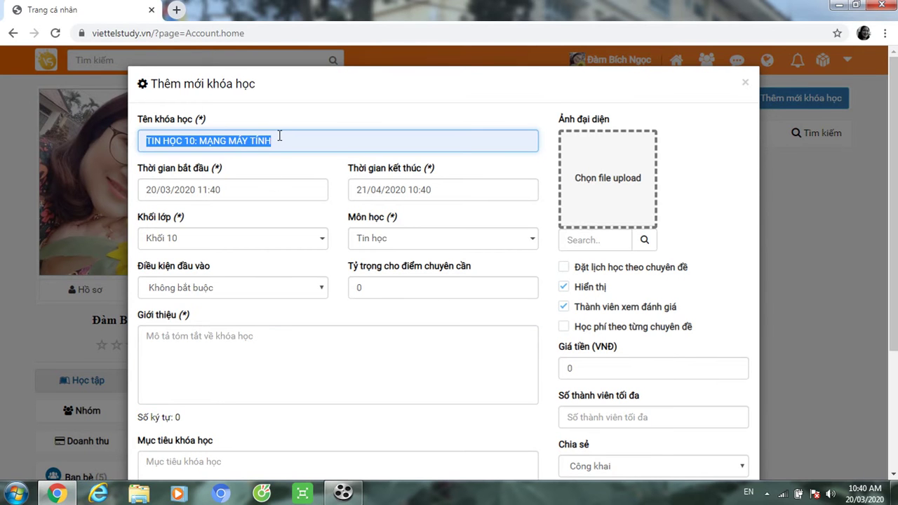
left_click(202, 339)
key("ctrl+v")
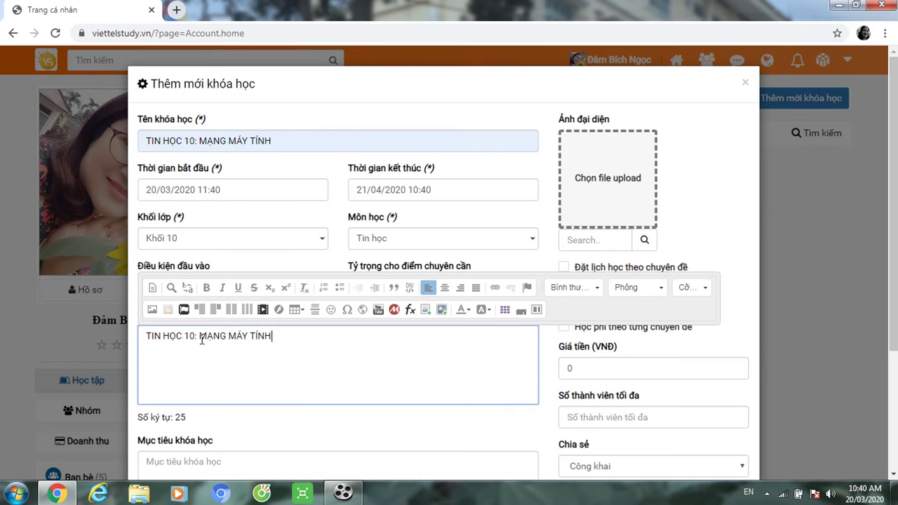
Upload the picture images (2) from the vietel study T57 folder as the course's cover image
left_click(605, 180)
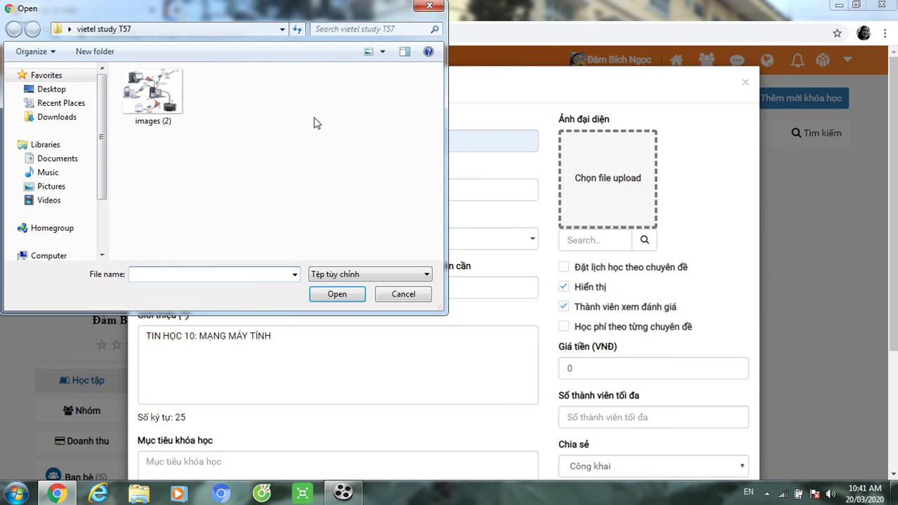
left_click(170, 102)
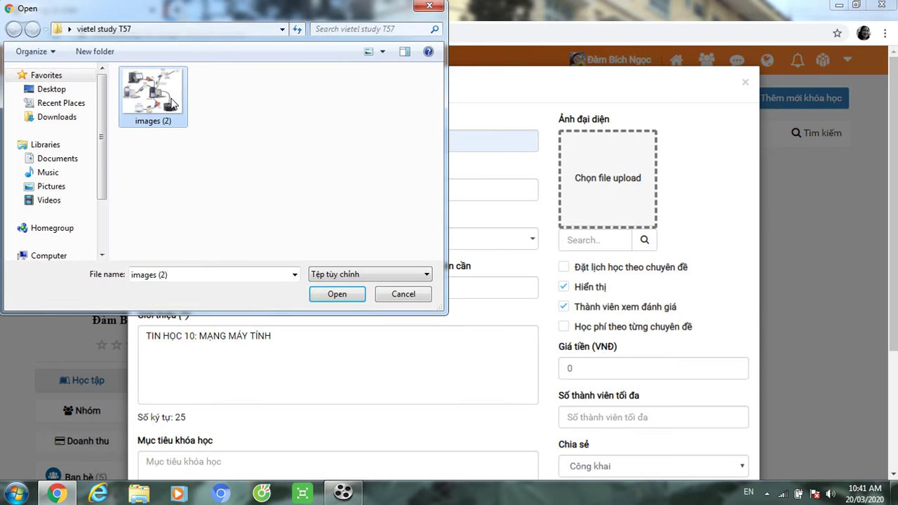
left_click(324, 295)
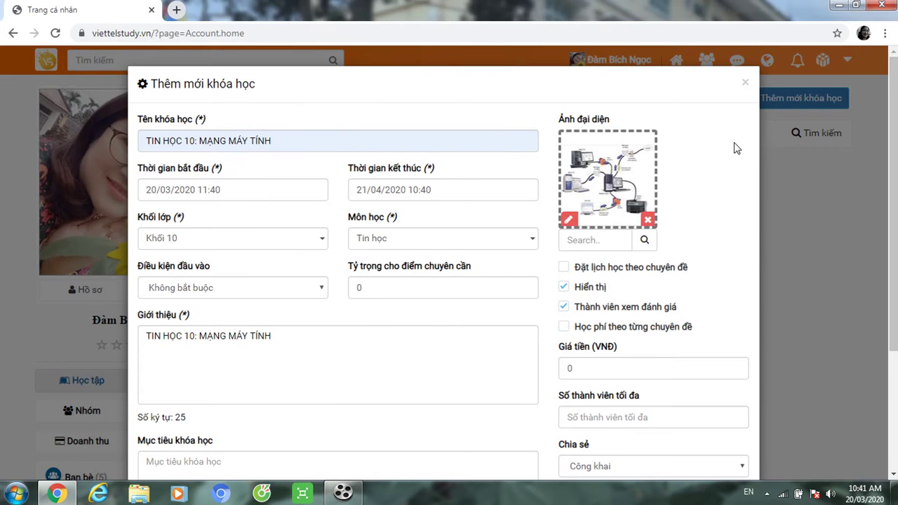
Try restricting the course's sharing to Chỉ định with the group Trường THPT Nguyễn Văn Huyên, and view the selectable users
scroll(883, 272, "down", 3)
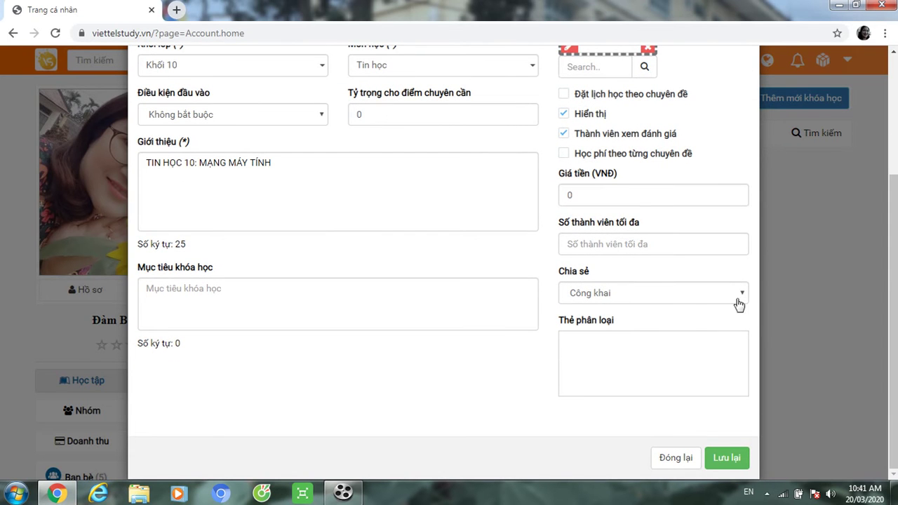
left_click(742, 298)
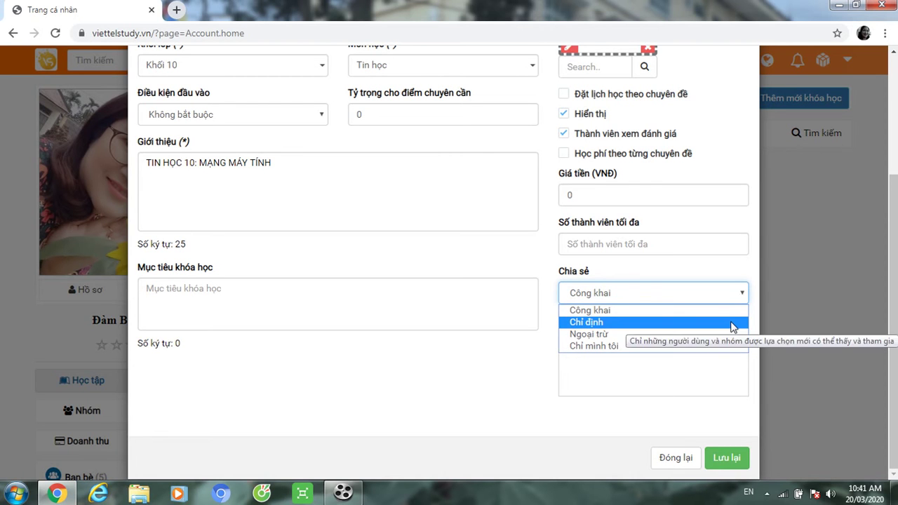
left_click(732, 324)
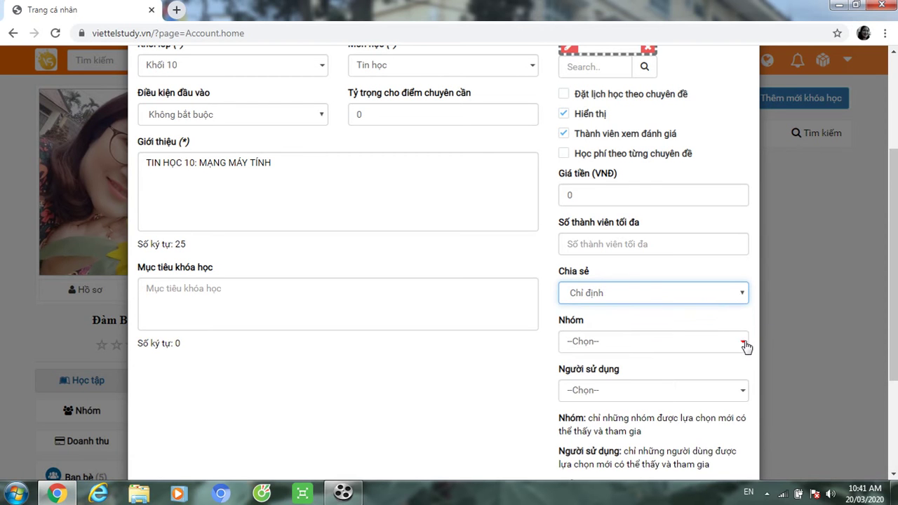
left_click(745, 344)
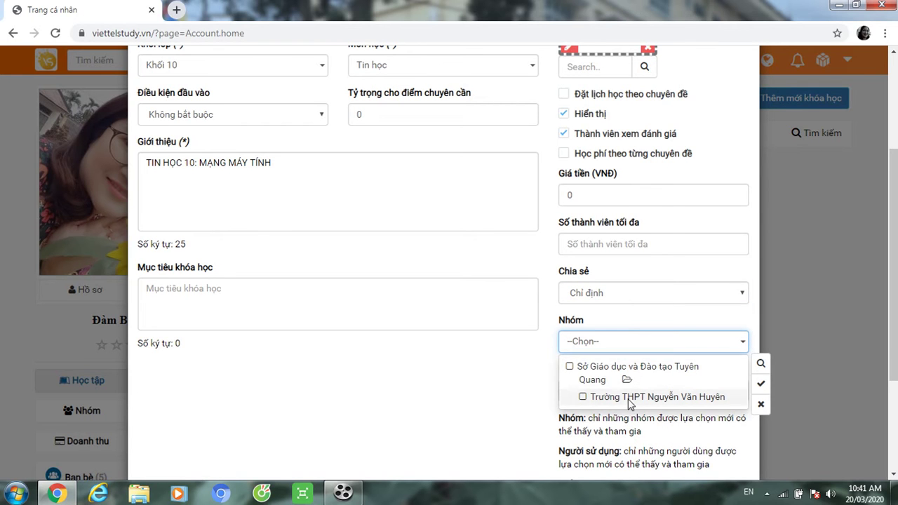
left_click(630, 397)
left_click(746, 324)
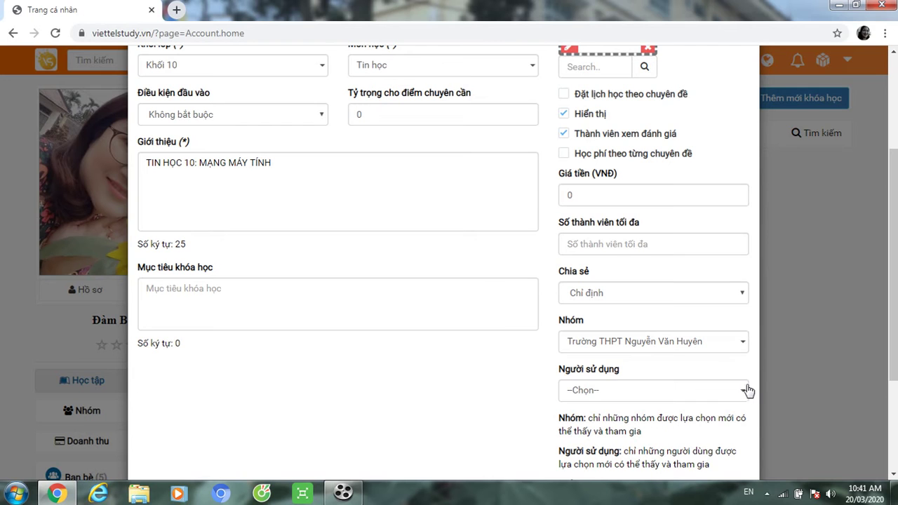
left_click(743, 393)
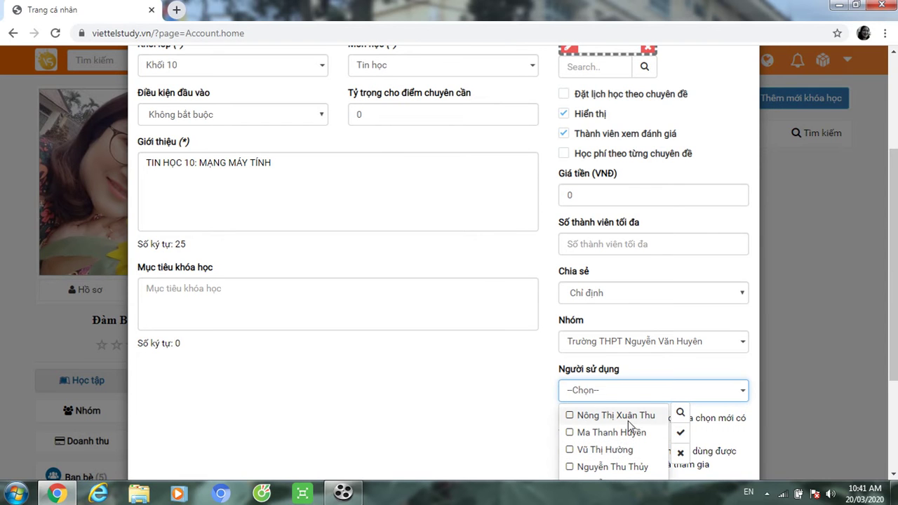
left_click(634, 369)
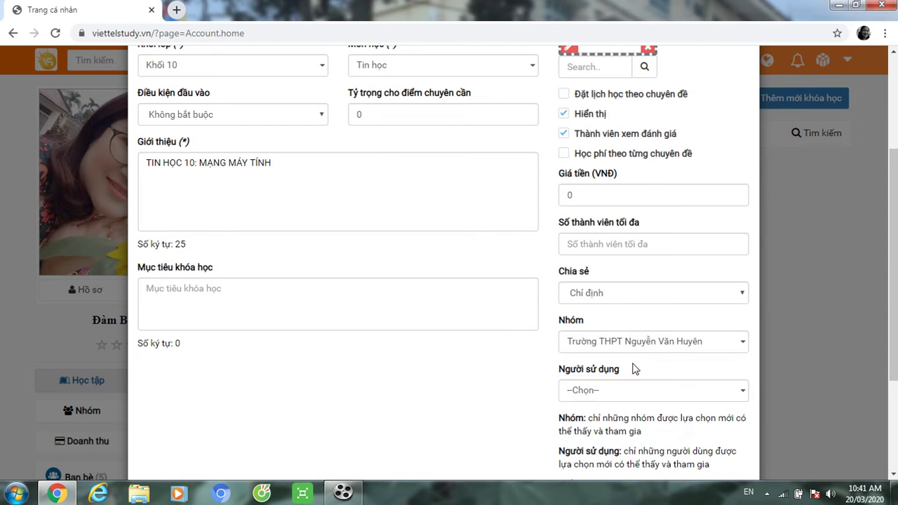
Set the course's sharing to Công khai and save the new course
left_click(743, 296)
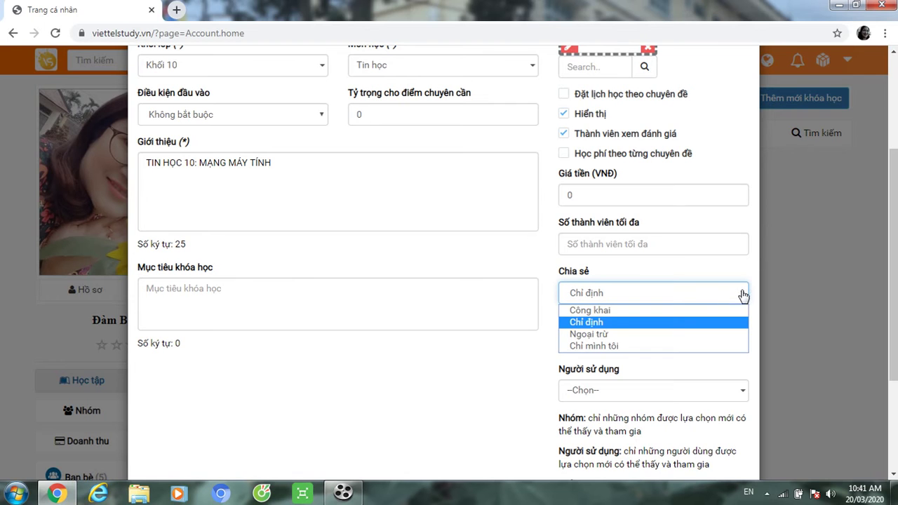
left_click(677, 311)
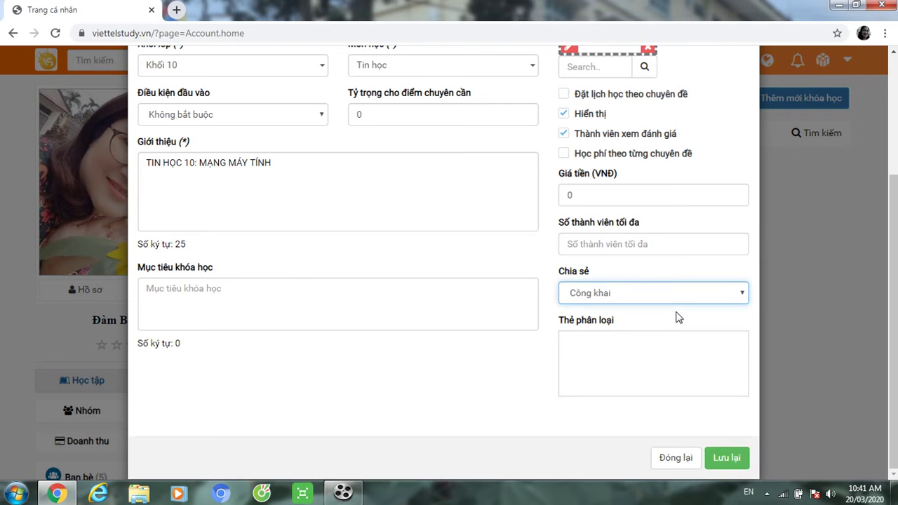
left_click(726, 457)
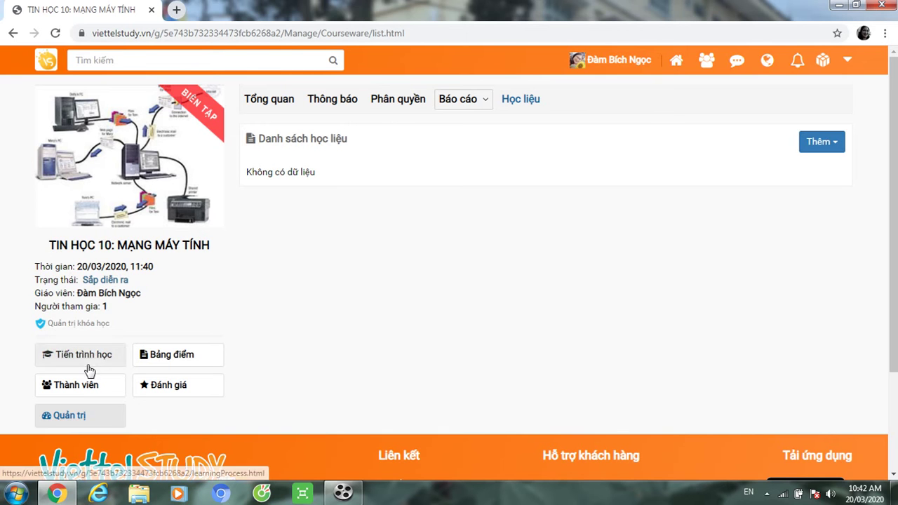
Add a Chuyên đề thường topic to the course's learning materials (Học liệu)
left_click(76, 410)
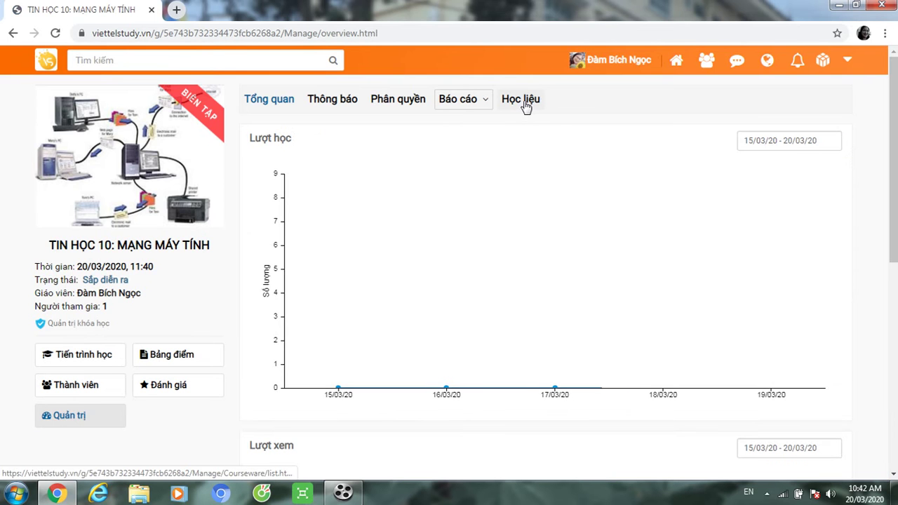
left_click(526, 105)
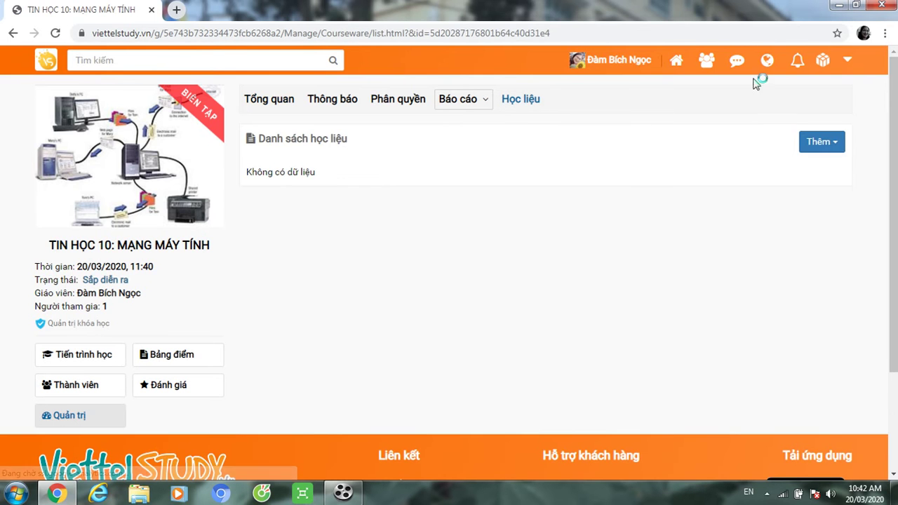
left_click(835, 146)
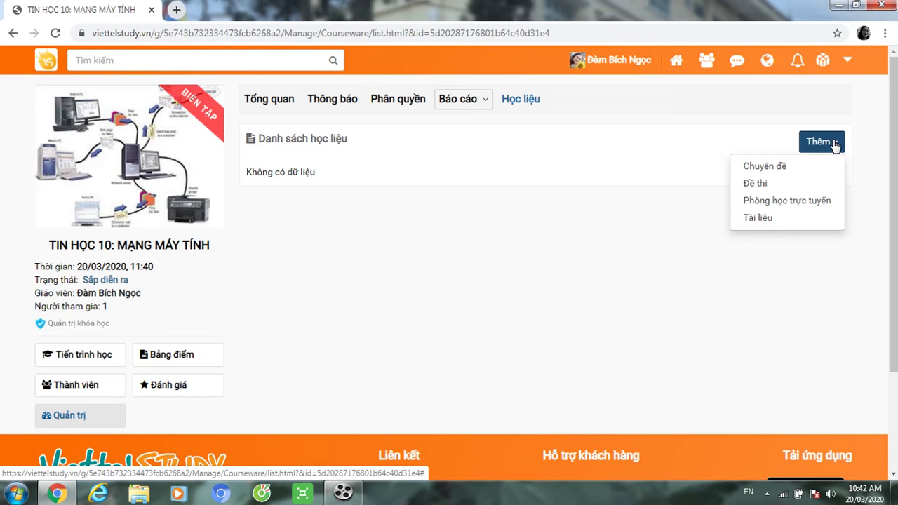
mouse_move(780, 173)
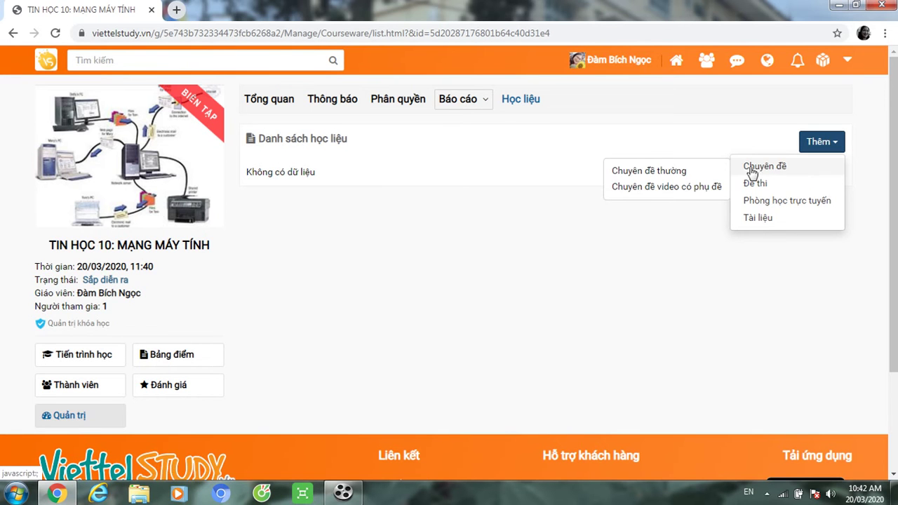
left_click(698, 177)
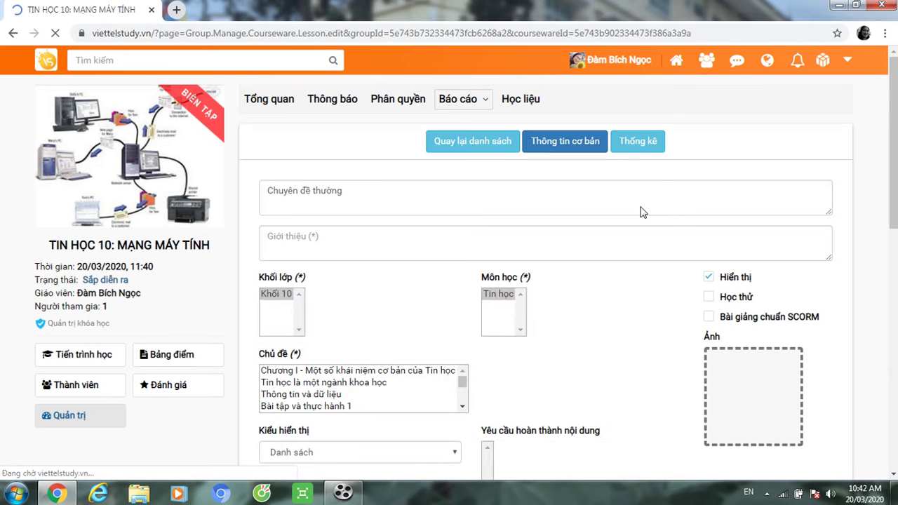
Enter TIN HỌC 10: MẠNG MÁY TÍNH as the topic's introduction and assign it the subject heading Mạng máy tính from Chương IV
left_click(324, 241)
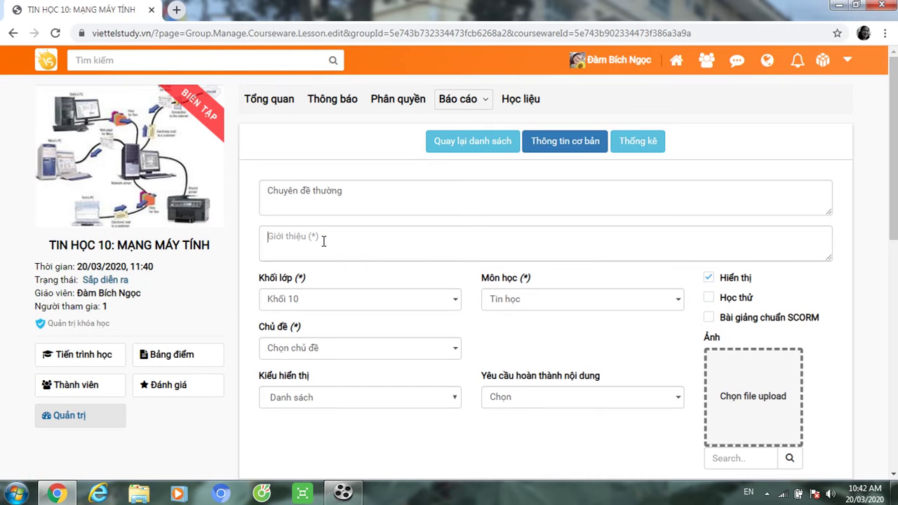
type("TIN HỌC 10: MẠNG MÁY TÍNH")
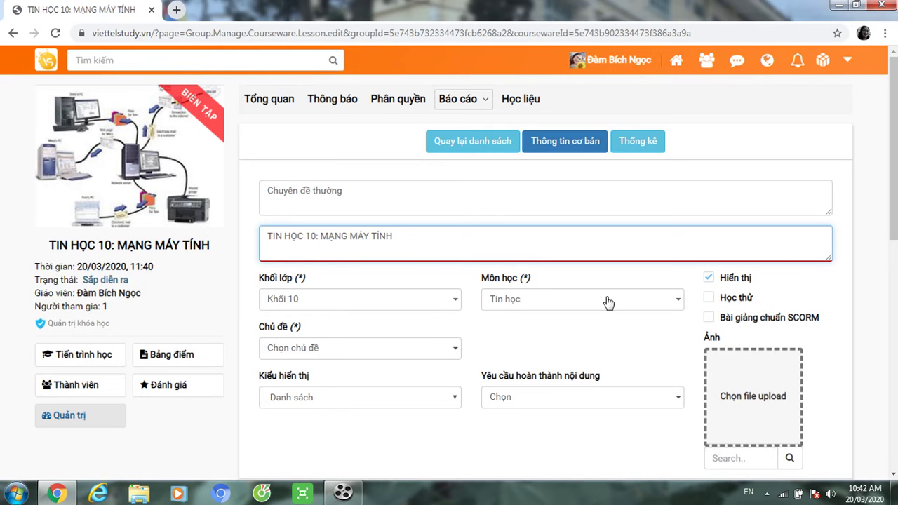
scroll(892, 147, "down", 3)
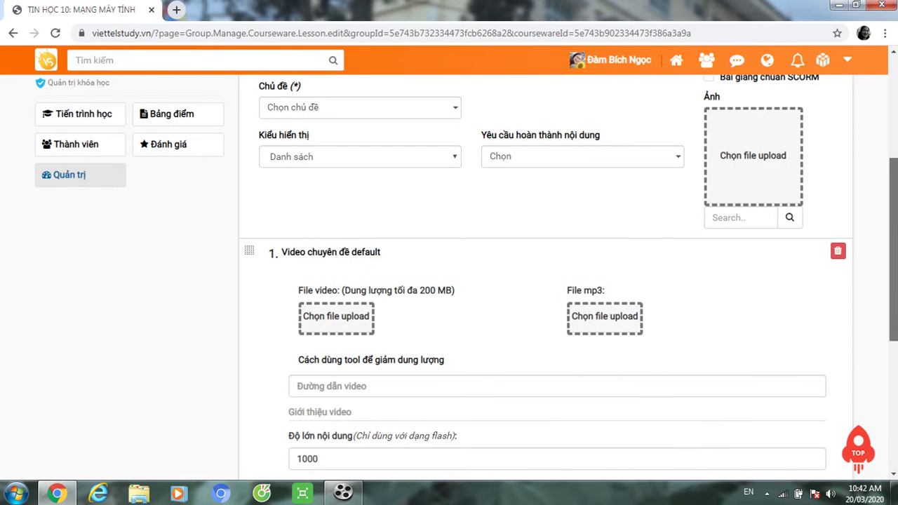
left_click(455, 109)
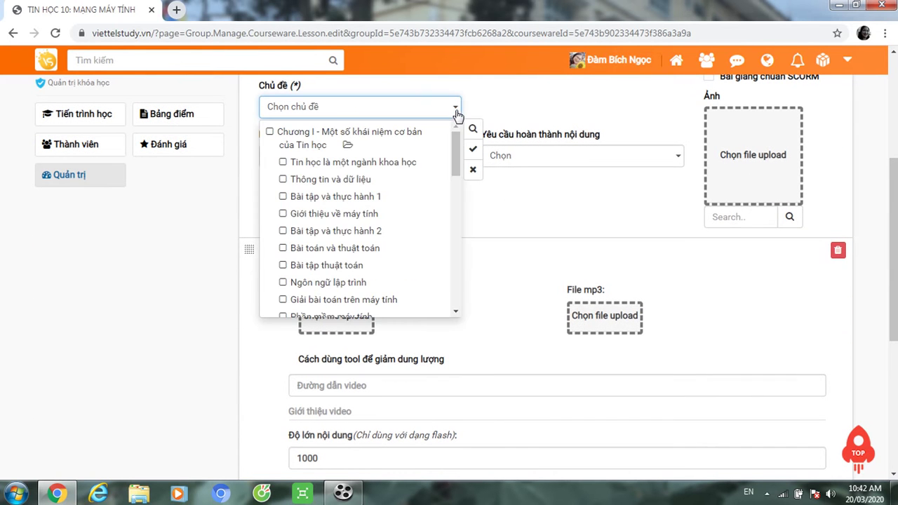
left_click_drag(455, 175, 455, 289)
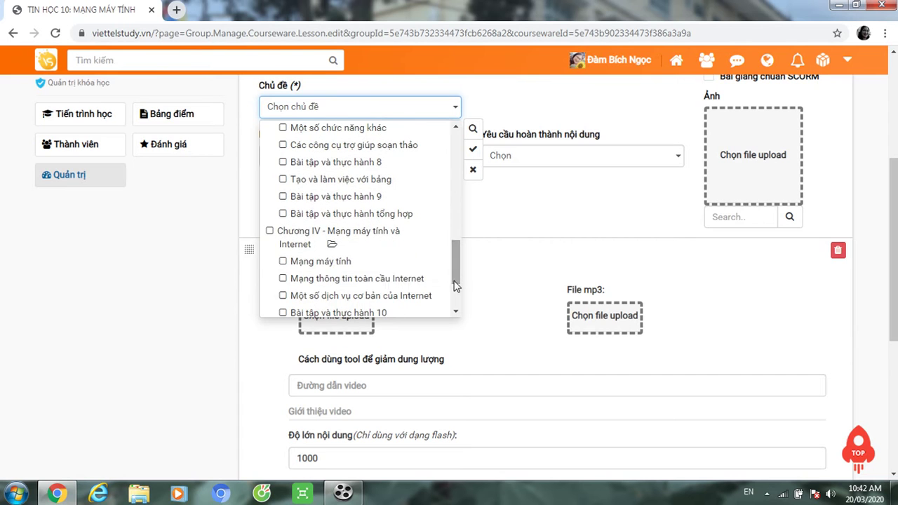
left_click(354, 265)
left_click(489, 273)
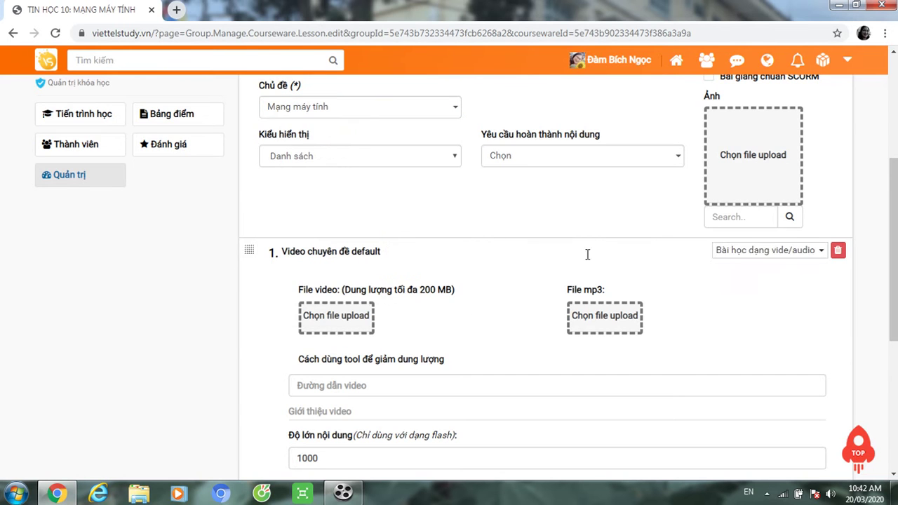
Upload the video MẠNG MAY TÍNH 3D from the vietel study T57 folder to the default video lesson
left_click_drag(895, 174, 895, 195)
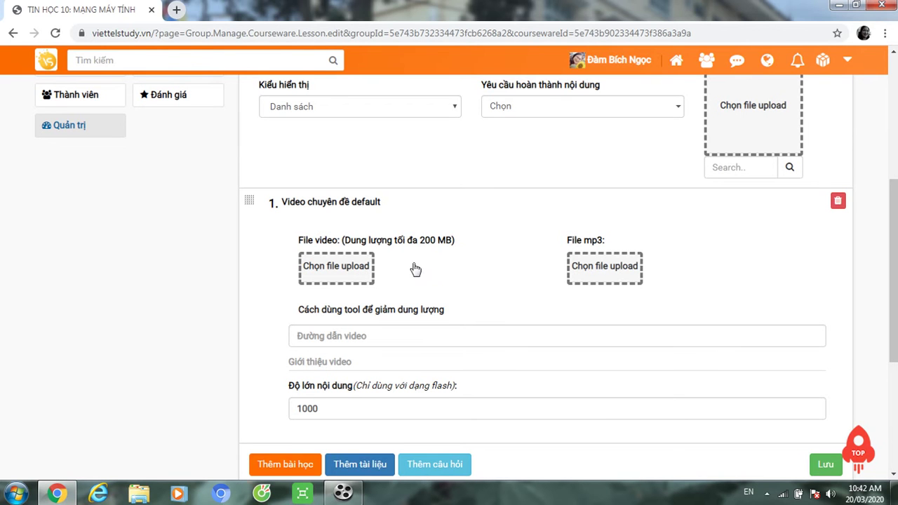
left_click(345, 267)
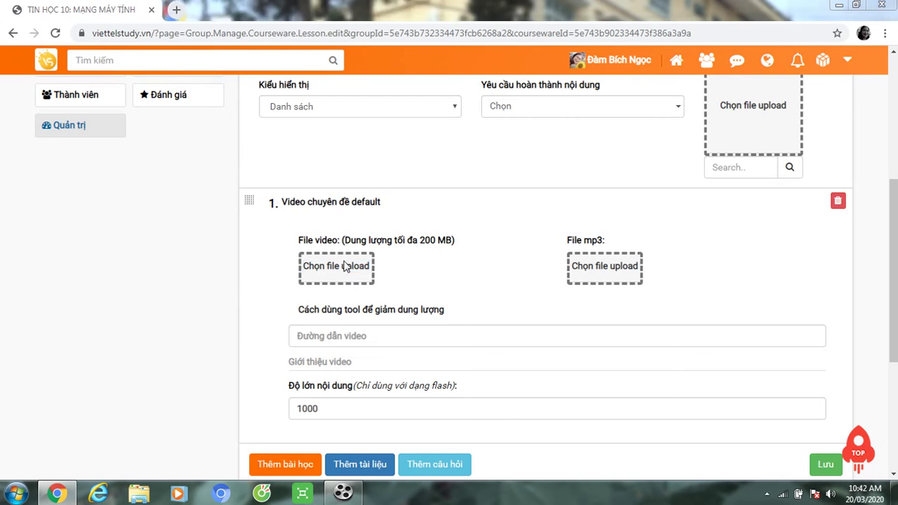
left_click(230, 102)
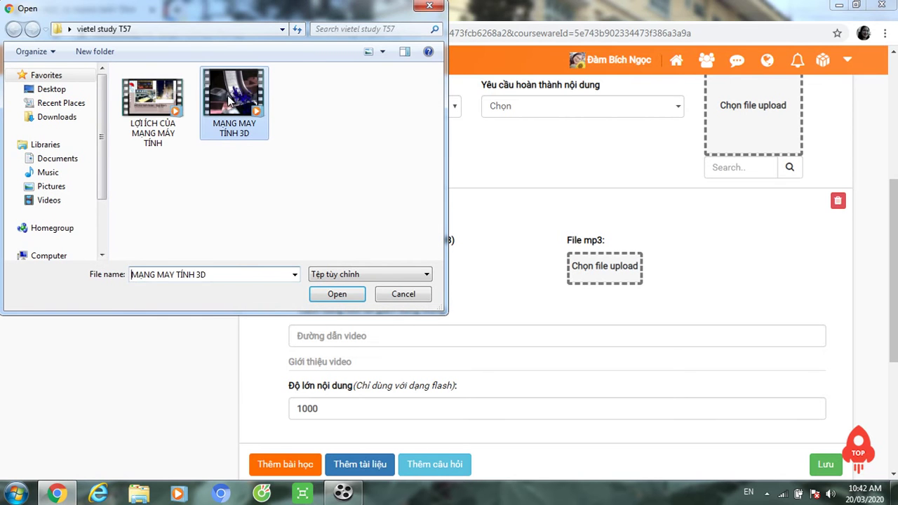
left_click(340, 294)
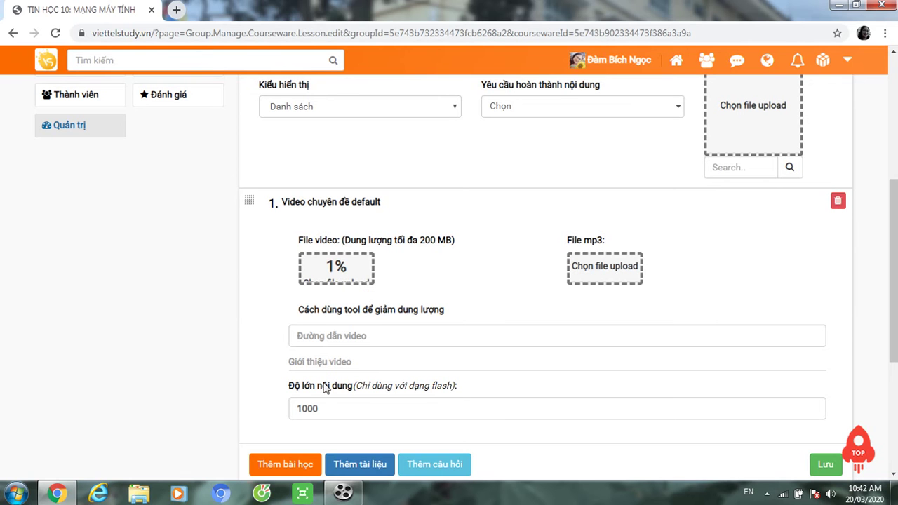
left_click(176, 13)
left_click(77, 58)
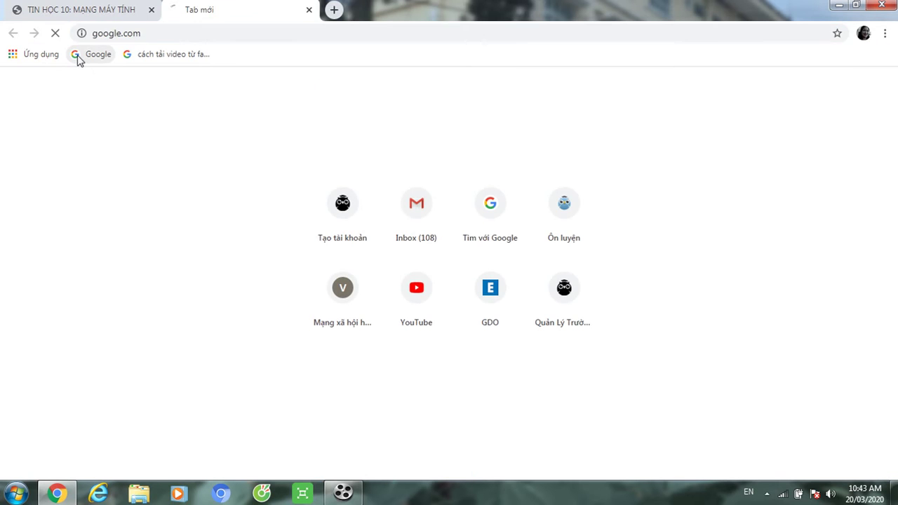
left_click(309, 10)
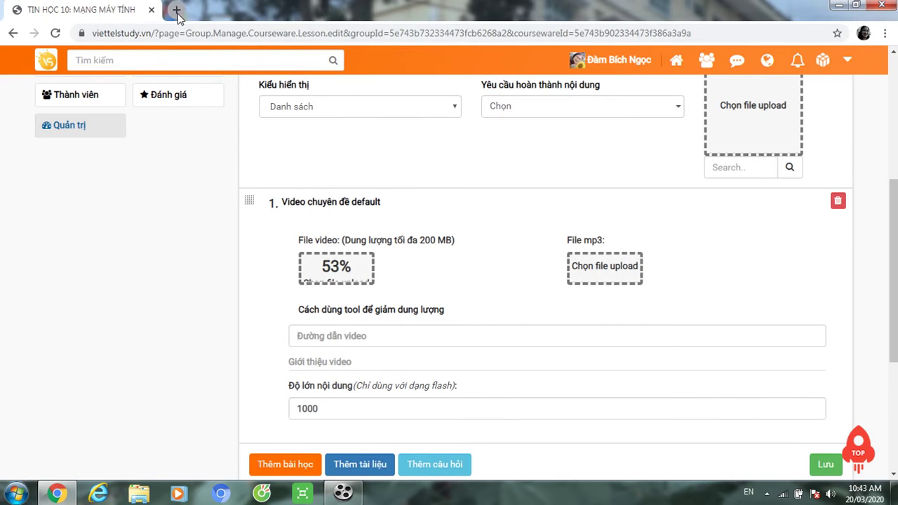
Open YouTube in a separate browser tab and search for hỗ trợ smas
left_click(176, 9)
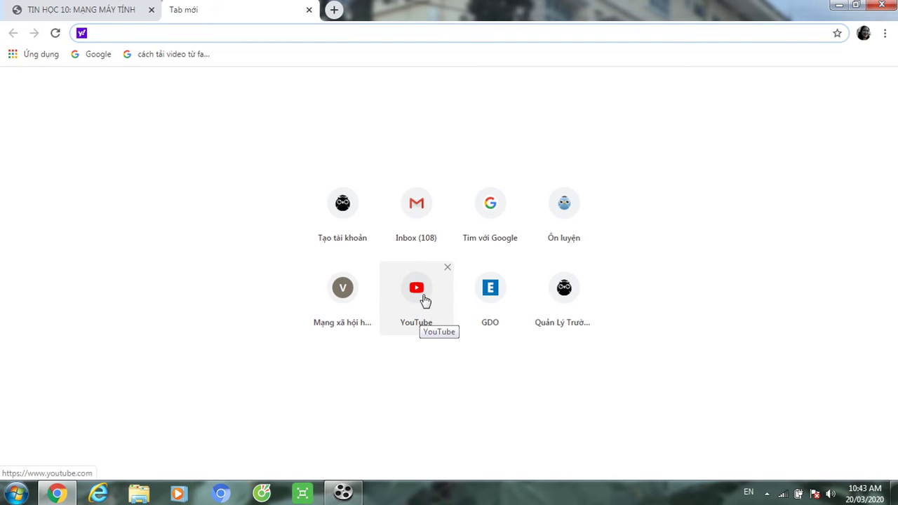
left_click(414, 295)
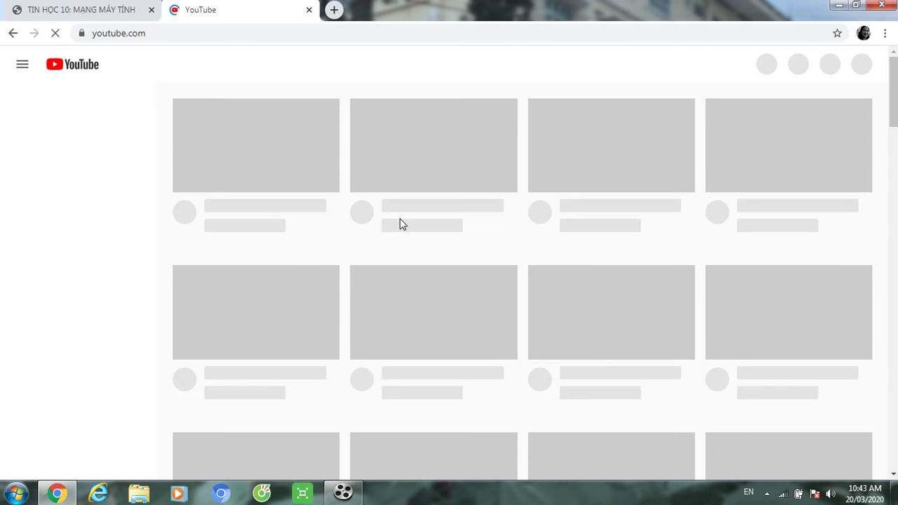
left_click(352, 65)
type("hô")
type("x trợ s")
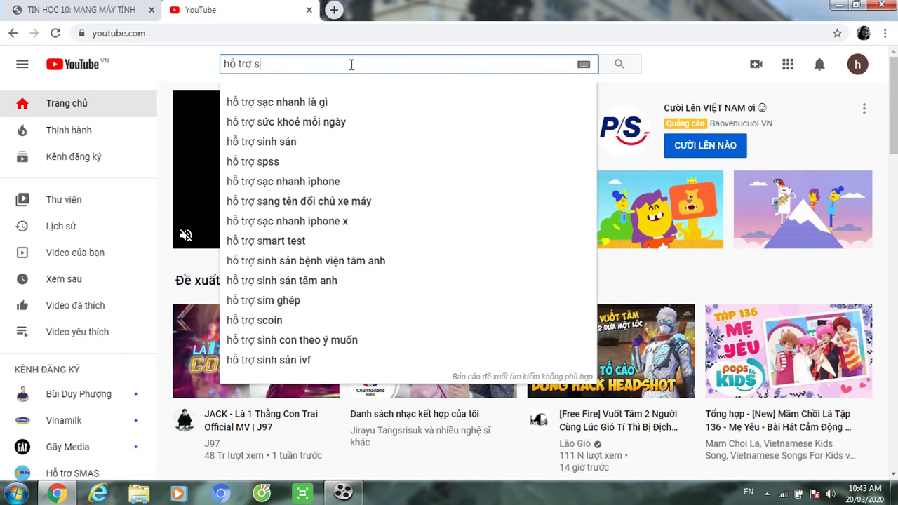
type("mas")
key("Return")
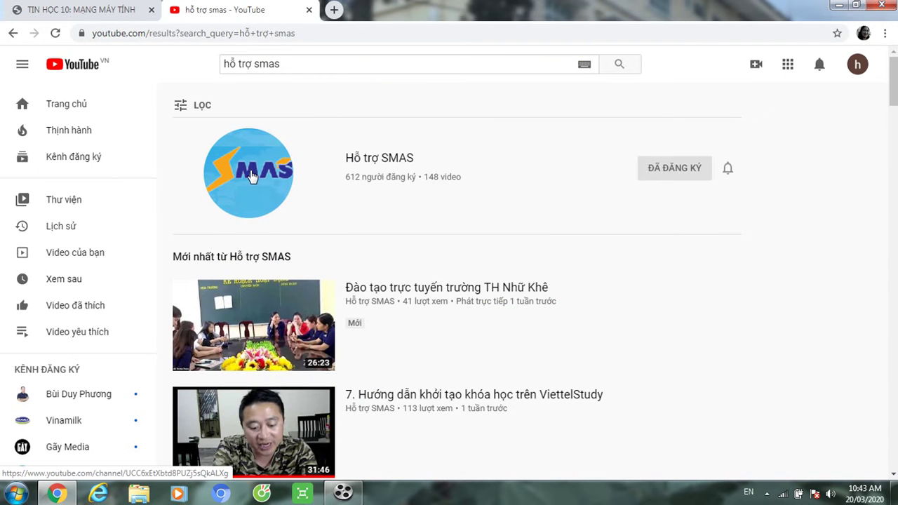
View the Hỗ trợ SMAS channel's Khối 9 - Anh playlist, highlight its video link, and return to the ViettelStudy lesson
left_click(251, 176)
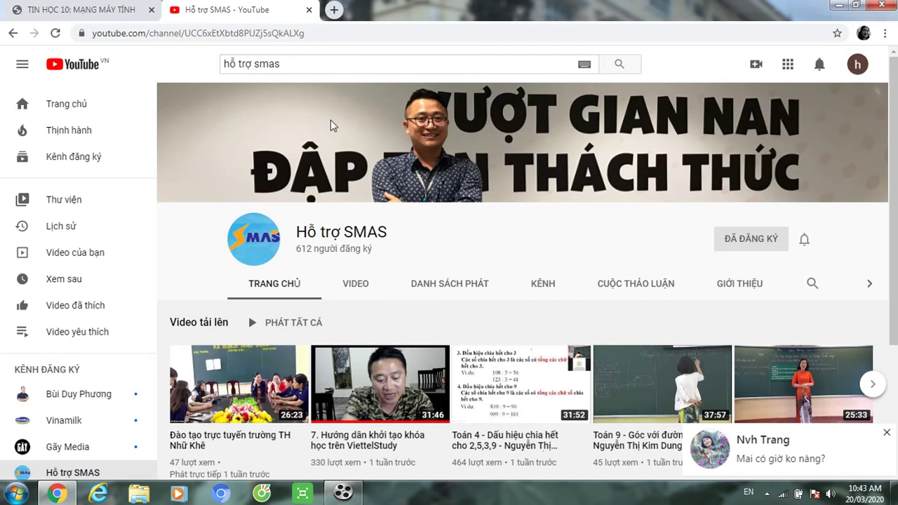
left_click(441, 287)
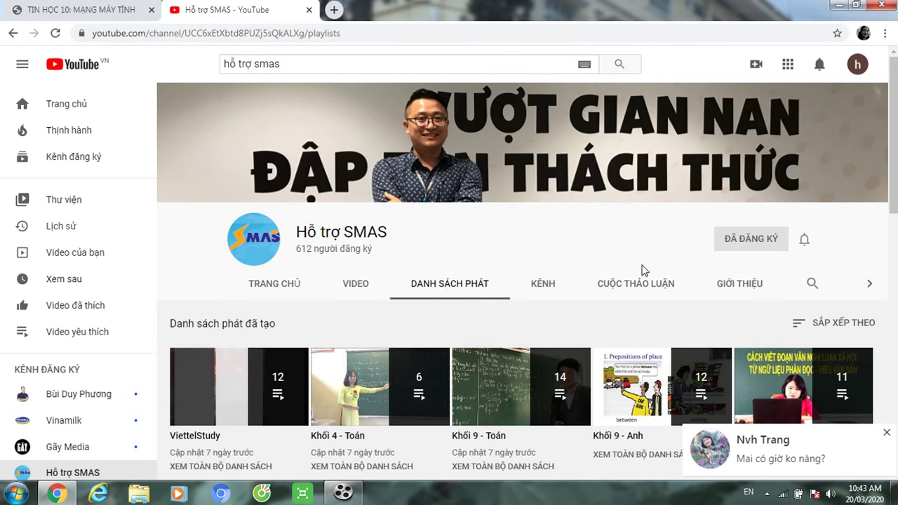
left_click(639, 402)
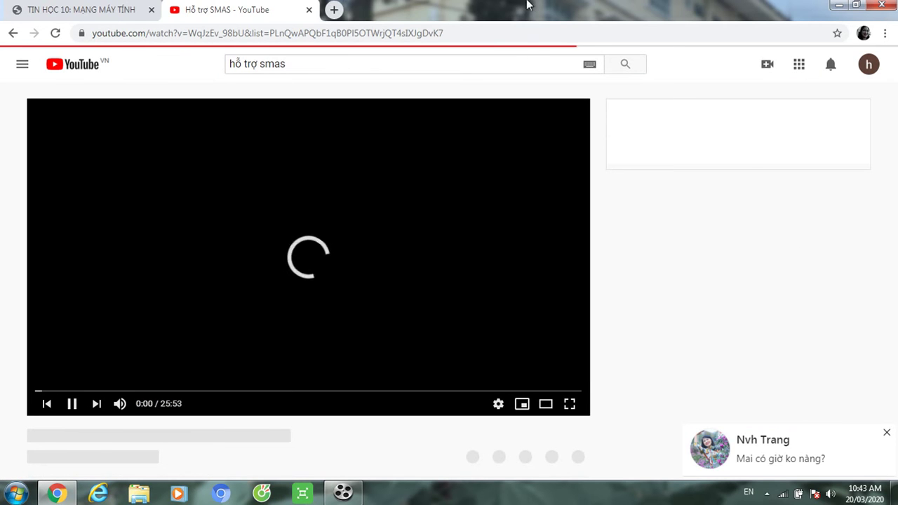
left_click_drag(449, 33, 91, 39)
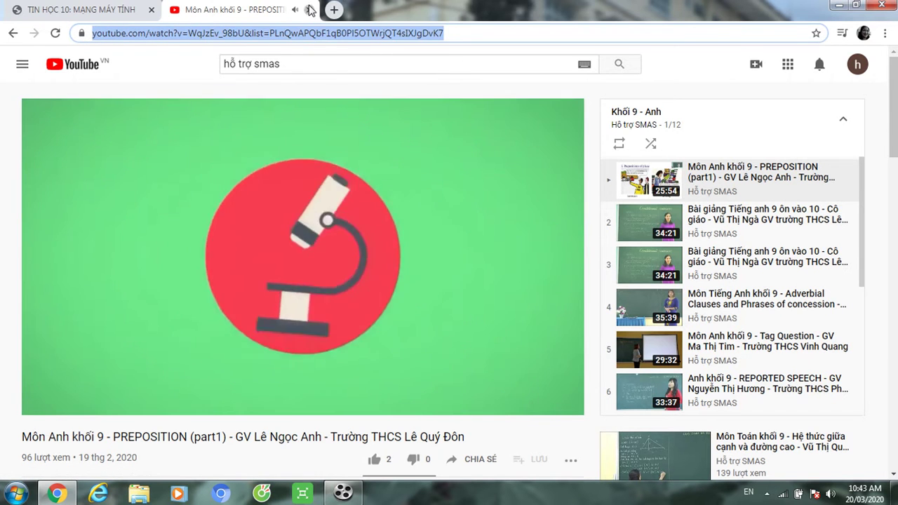
left_click(309, 9)
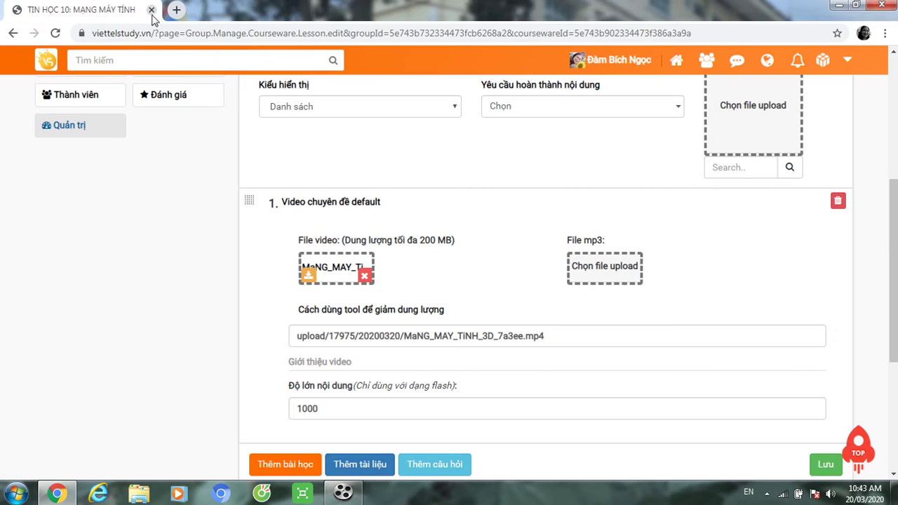
Check the uploaded video's path in the default lesson and save the Chuyên đề thường topic
left_click_drag(296, 336, 557, 329)
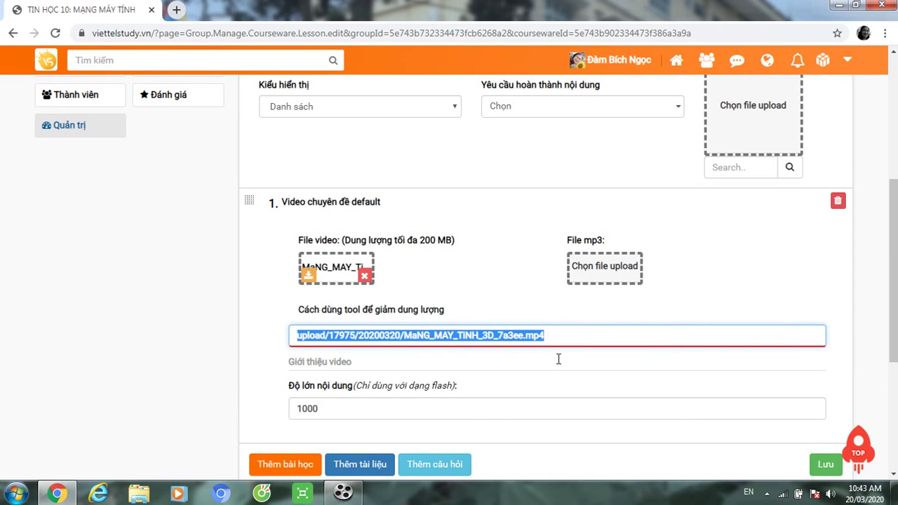
left_click(558, 359)
left_click(692, 269)
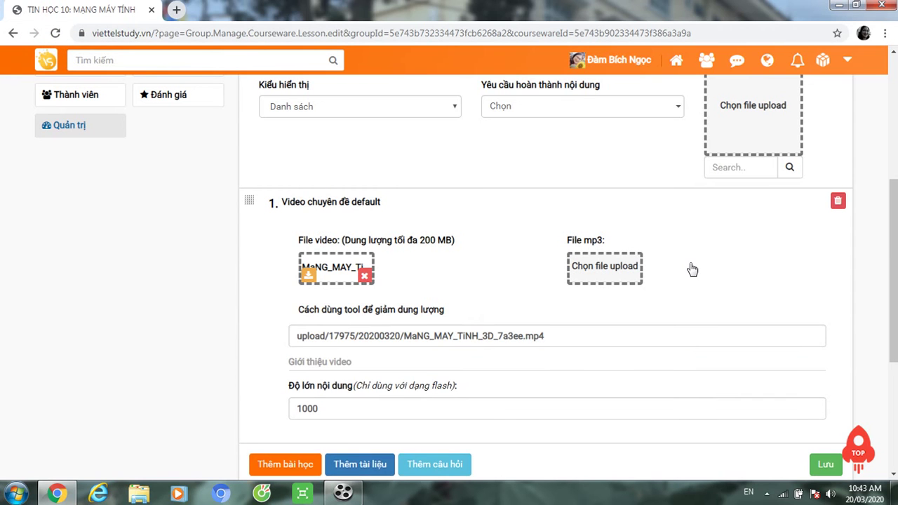
left_click_drag(894, 205, 896, 254)
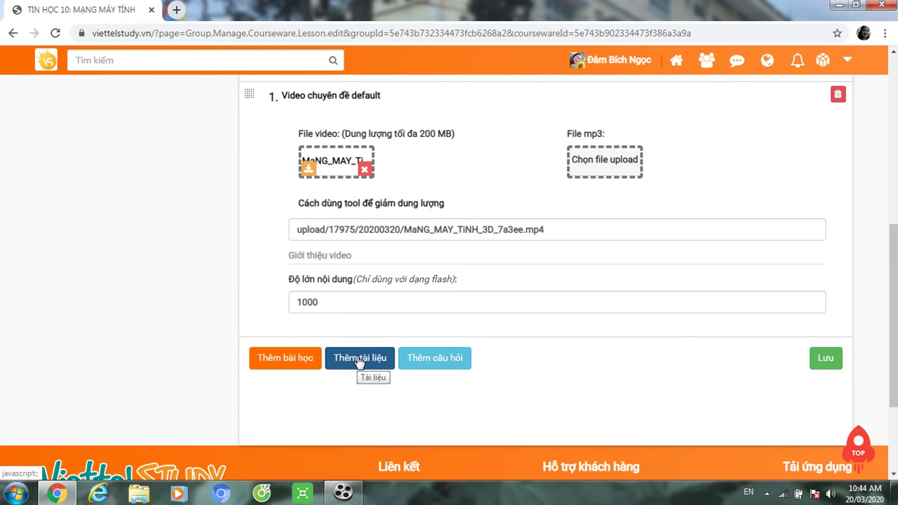
left_click(826, 361)
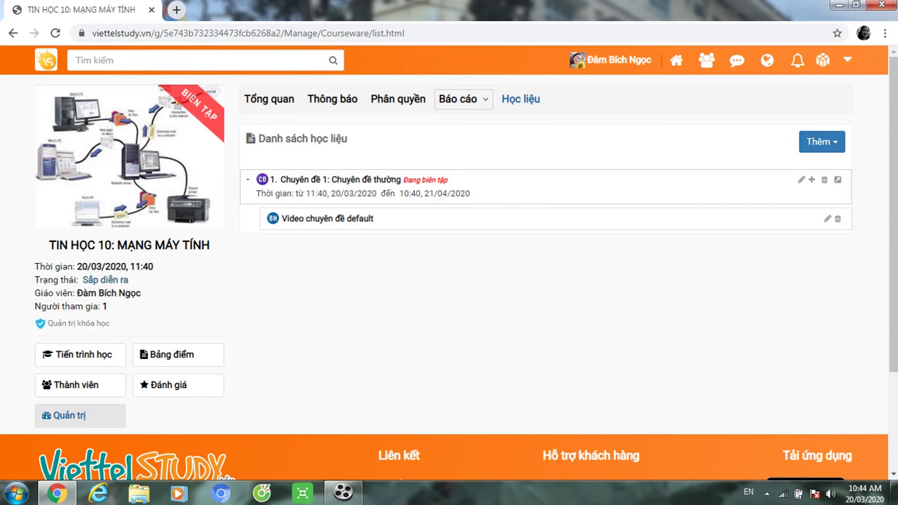
Add a Đề thi thường exam to the learning materials and enter TIN HỌC 10: MẠNG MÁY TÍNH as its introduction
left_click(836, 143)
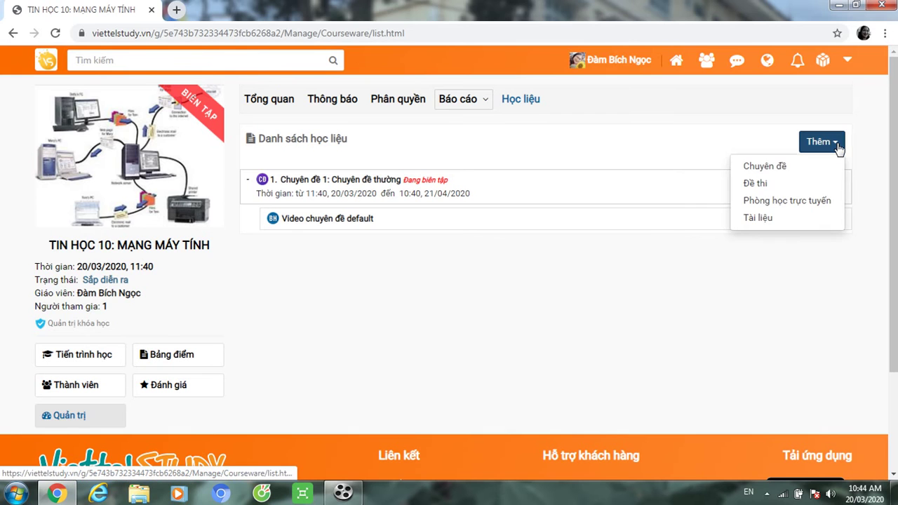
mouse_move(788, 182)
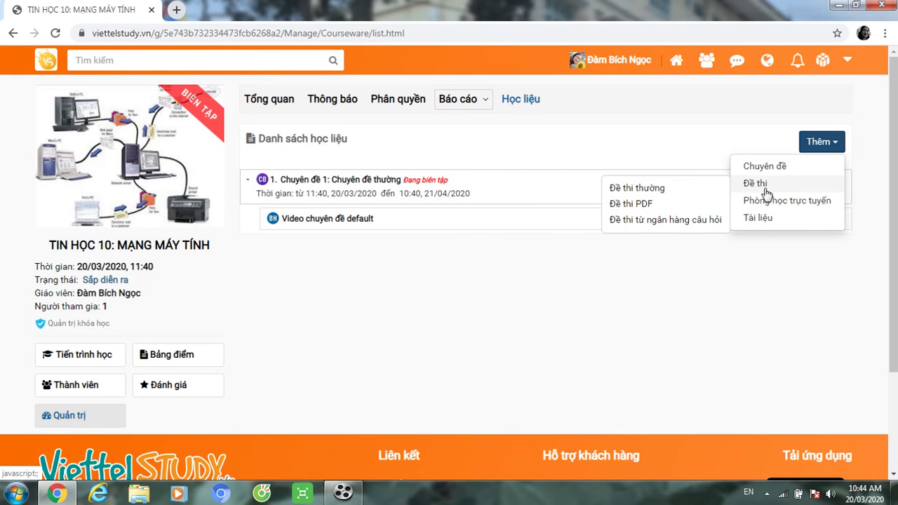
left_click(704, 189)
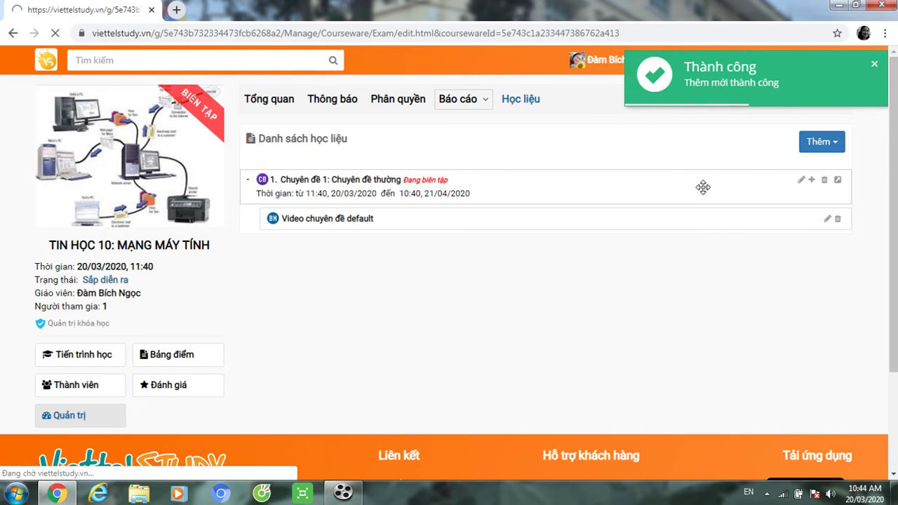
left_click(387, 236)
type("TIN HỌC 10: MẠNG MÁY TÍNH")
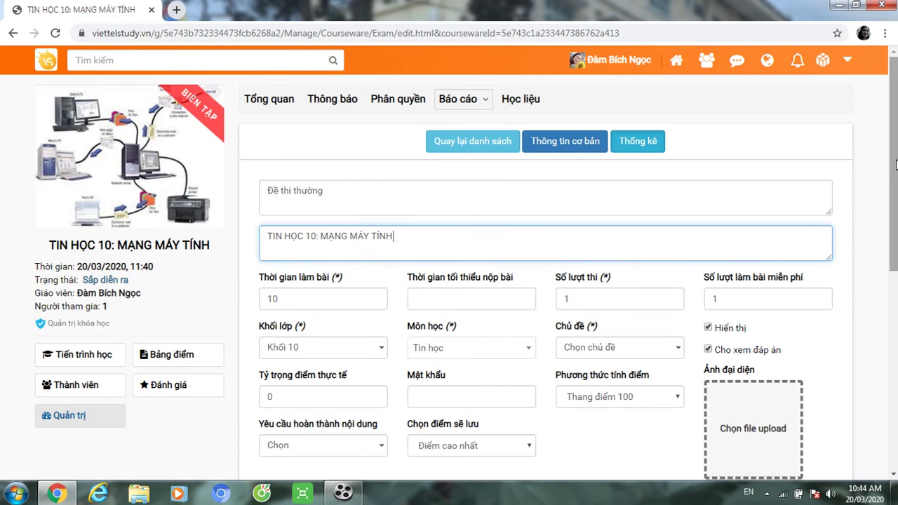
scroll(894, 168, "down", 3)
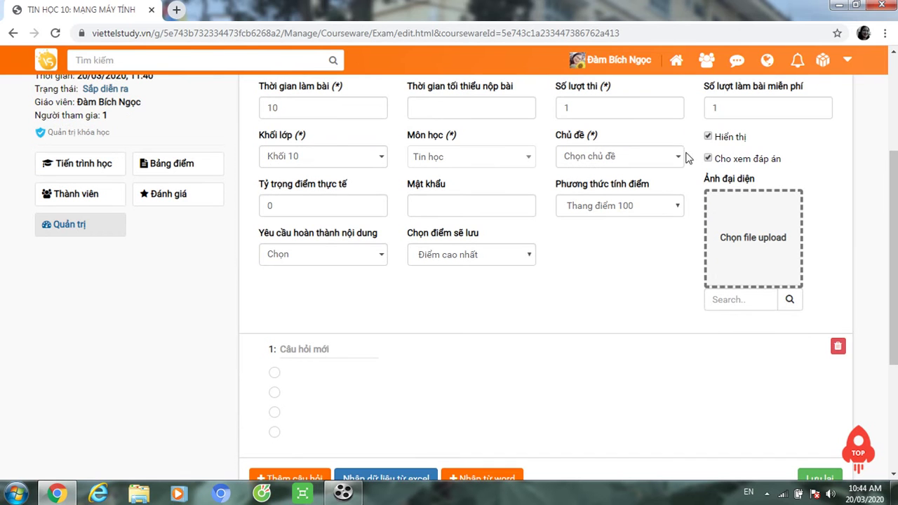
Set the Đề thi thường exam's topic (Chủ đề) to Mạng máy tính
left_click(677, 157)
left_click_drag(678, 204, 677, 335)
left_click(640, 274)
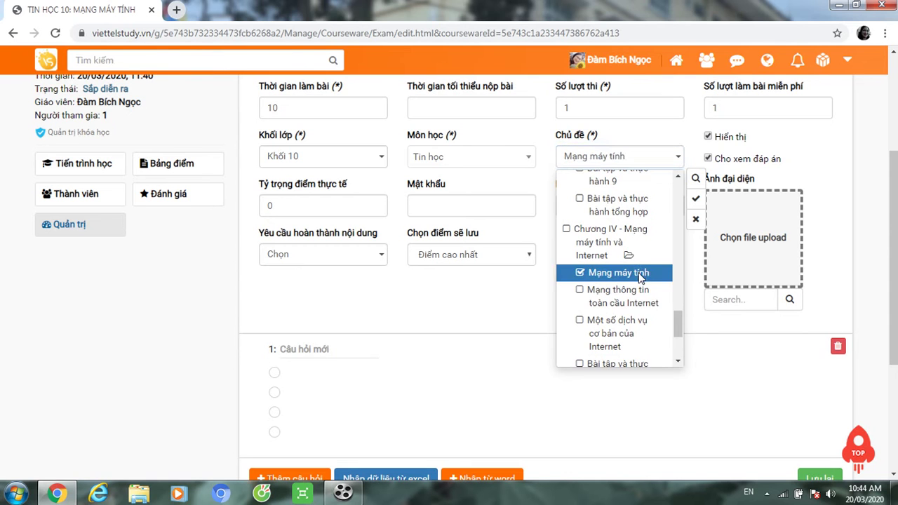
left_click(493, 315)
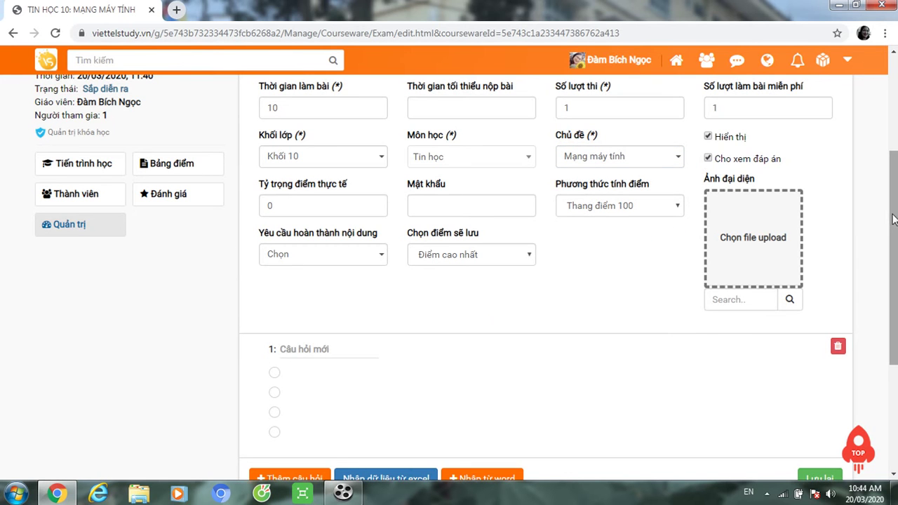
scroll(896, 221, "up", 1)
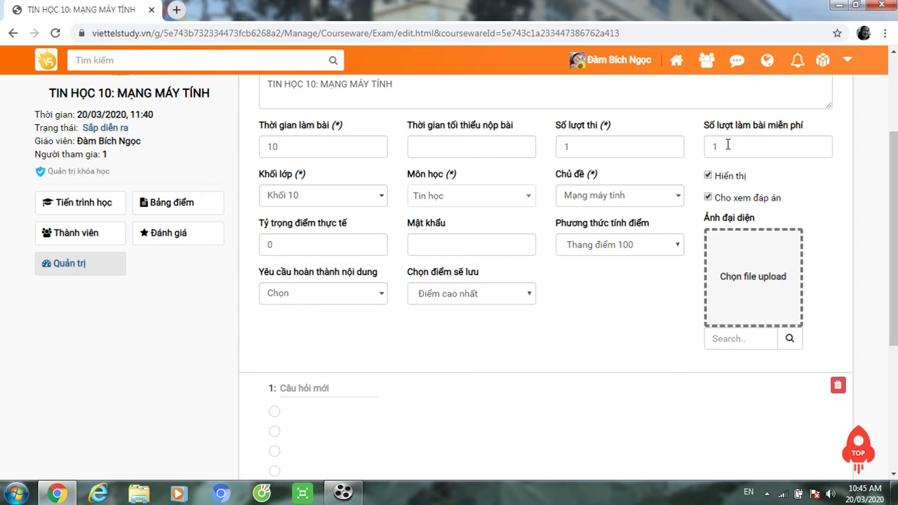
Delete the blank default question 1 from the exam
left_click_drag(894, 158, 895, 255)
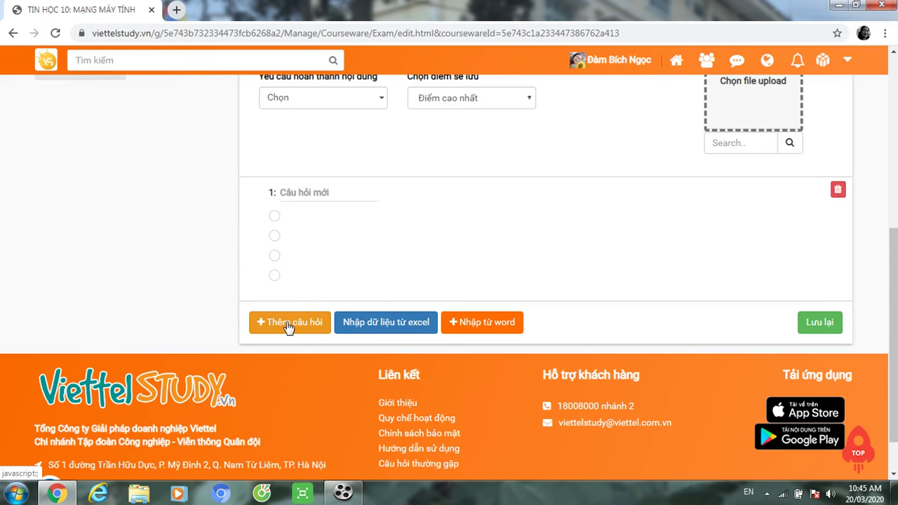
left_click(336, 192)
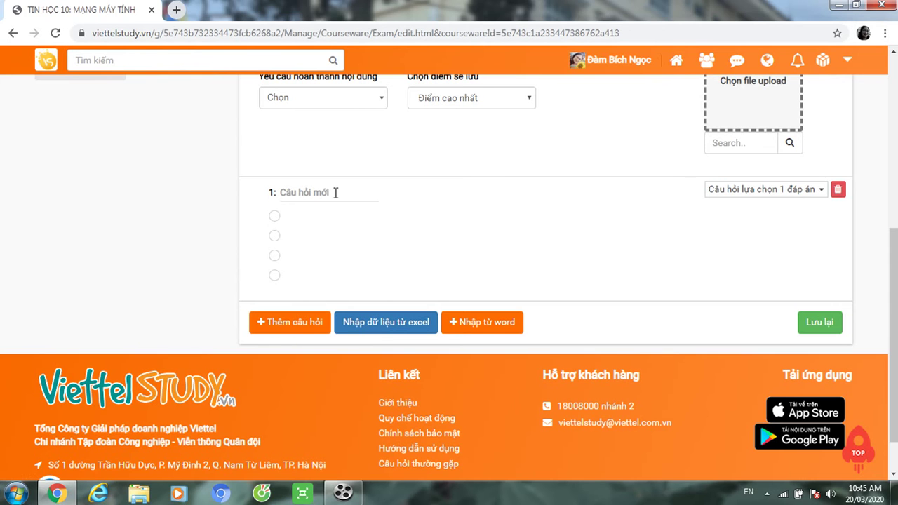
left_click(335, 192)
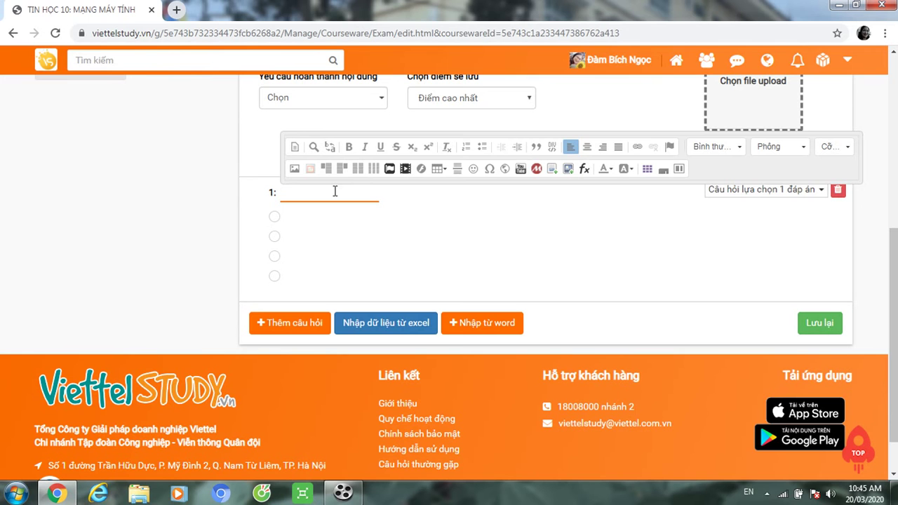
left_click(838, 193)
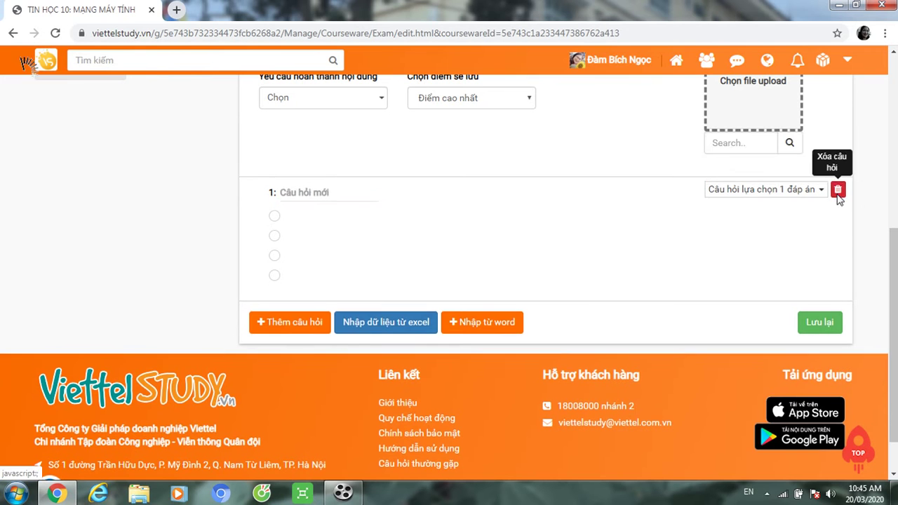
left_click(418, 309)
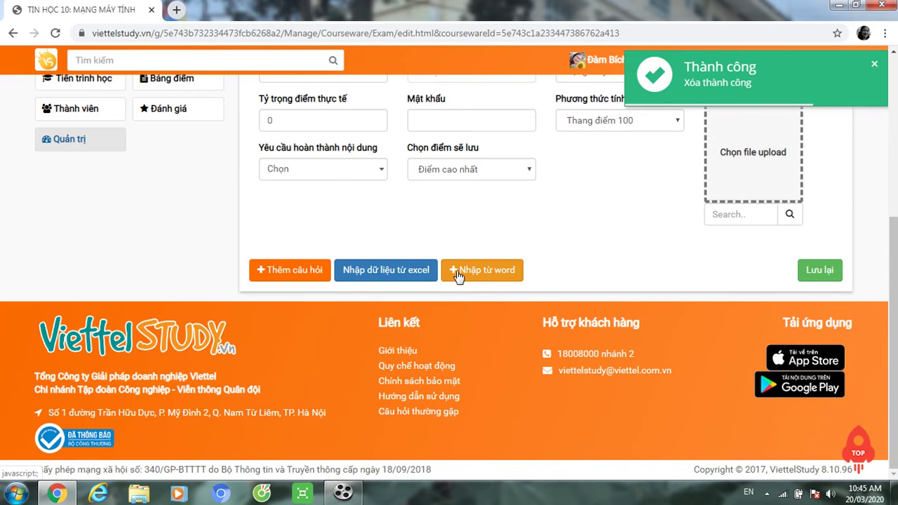
Import single-answer questions into the exam from the Excel file importcauhoi T57.xls
left_click(457, 275)
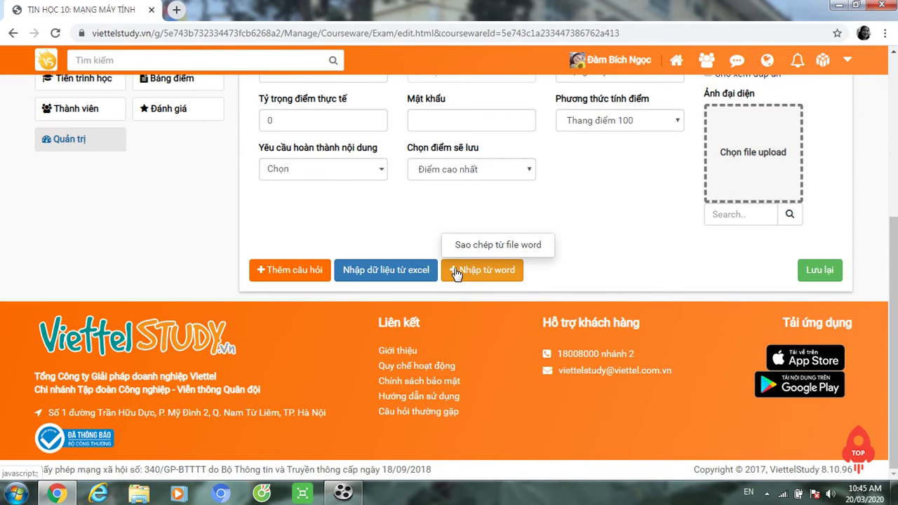
left_click(390, 277)
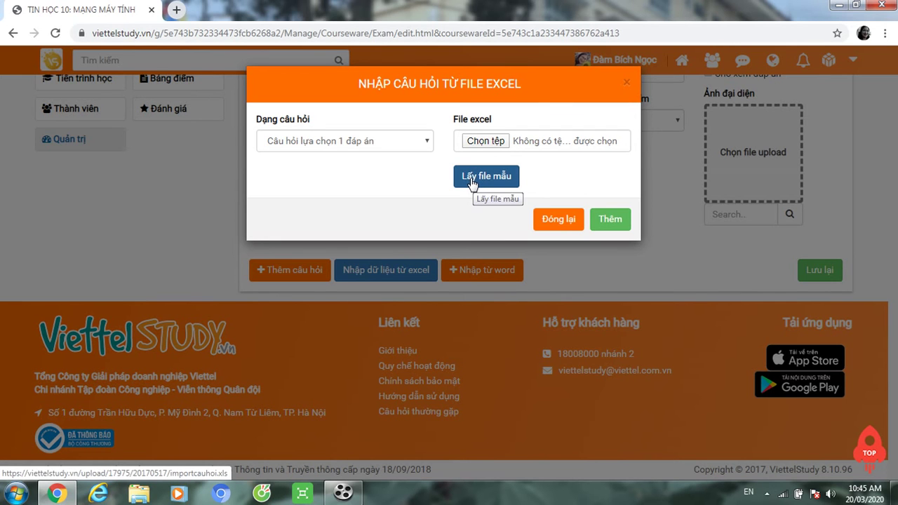
mouse_move(471, 183)
left_mouse_down()
mouse_move(485, 144)
mouse_move(481, 176)
left_mouse_up()
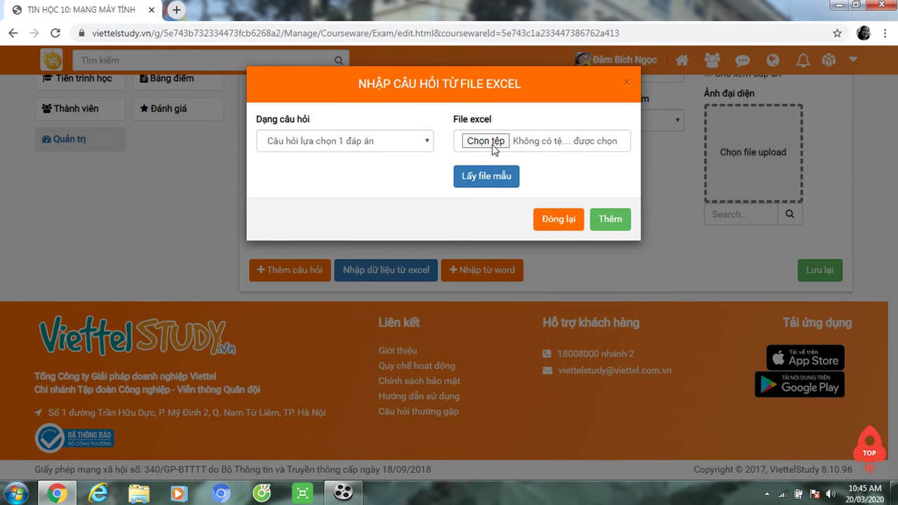
left_click(493, 147)
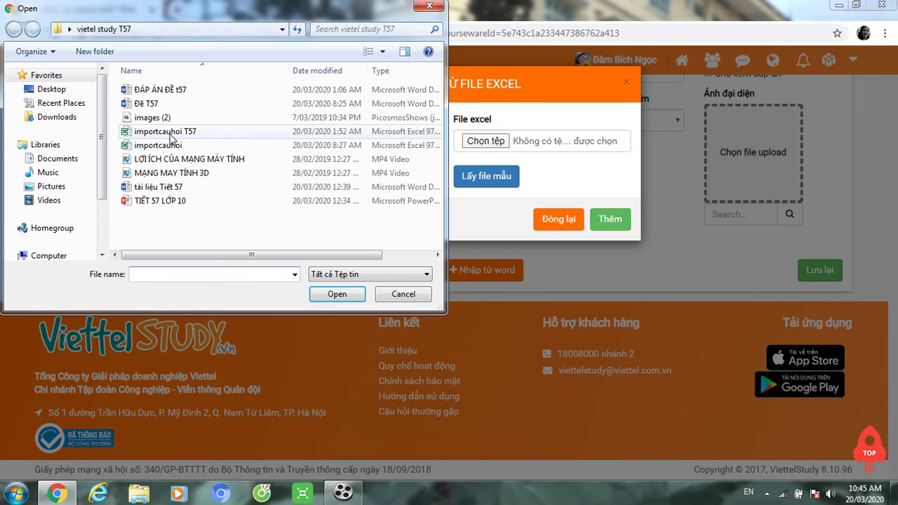
left_click(171, 134)
left_click(328, 295)
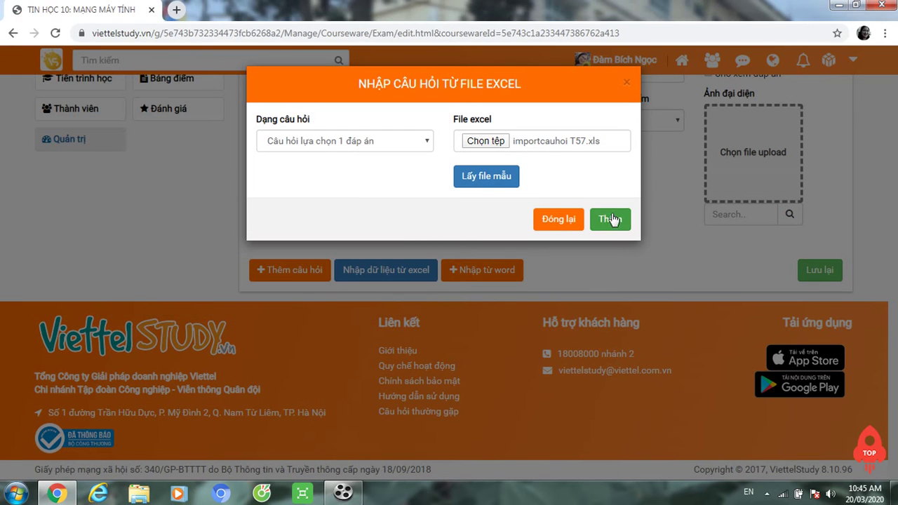
left_click(607, 218)
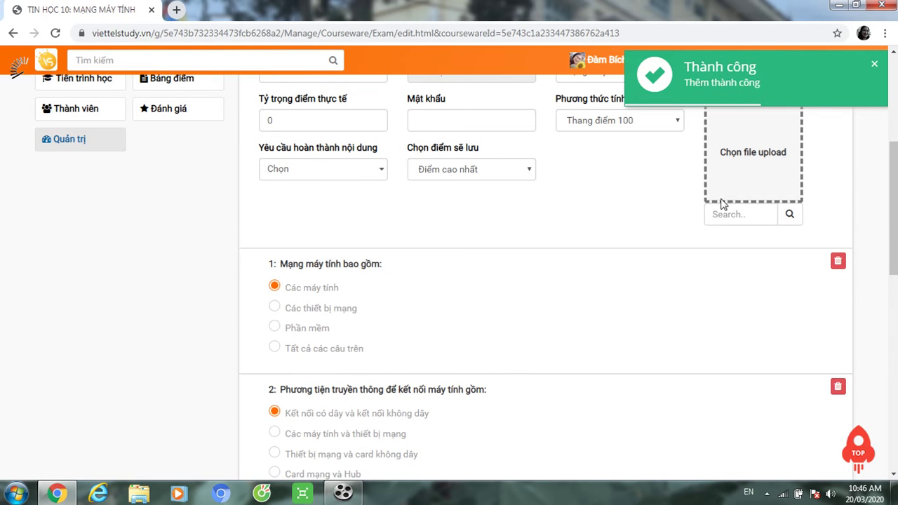
Save the Đề thi thường exam and return to the list of learning materials
mouse_move(893, 160)
left_mouse_down()
mouse_move(892, 343)
mouse_move(896, 63)
mouse_move(896, 282)
mouse_move(896, 146)
left_mouse_up()
left_click(820, 463)
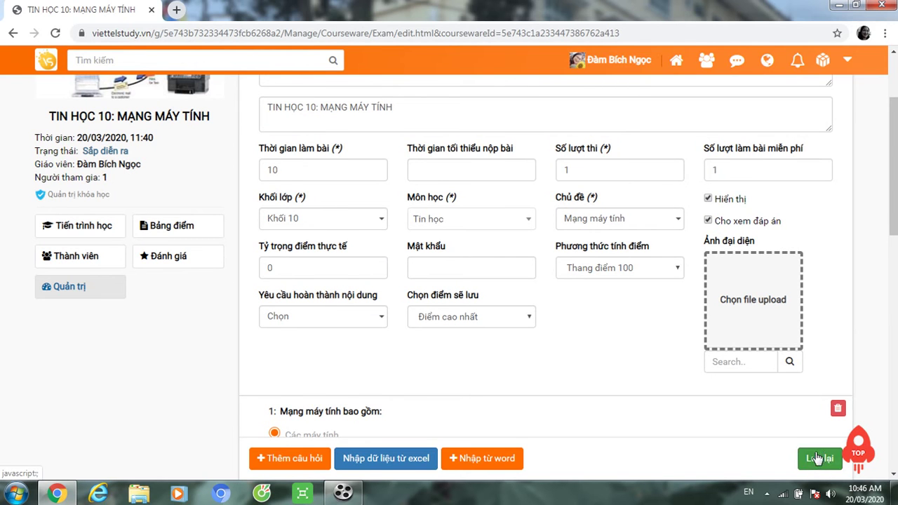
left_click(814, 463)
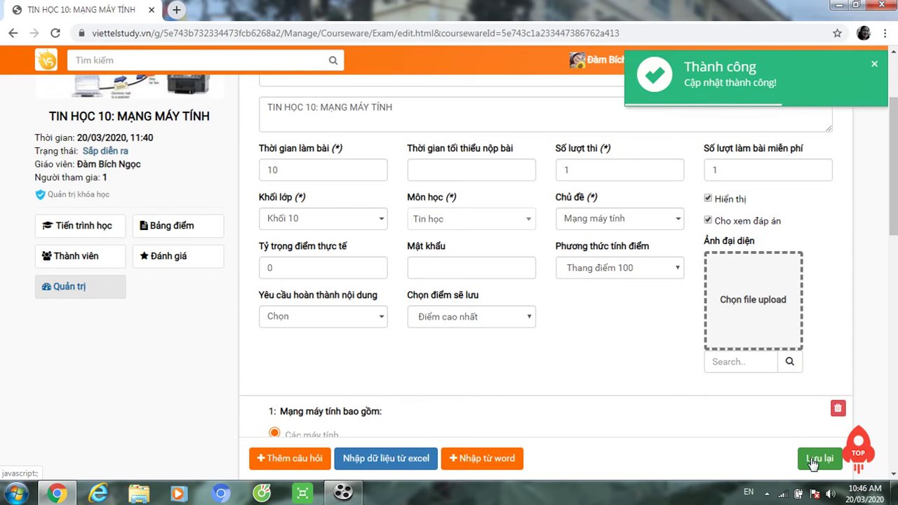
left_click(812, 462)
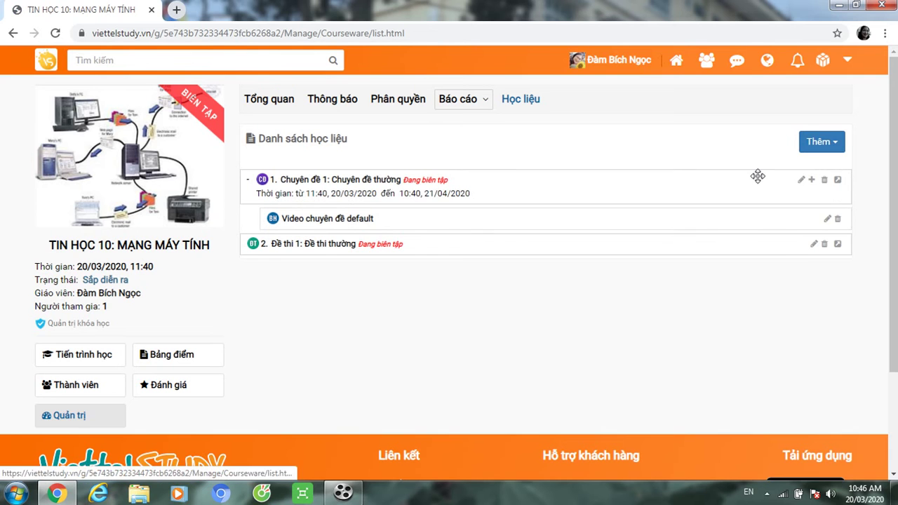
Add a Đề thi PDF exam to the learning materials and enter TIN HỌC 10: MẠNG MÁY TÍNH as its introduction
left_click(833, 147)
mouse_move(752, 182)
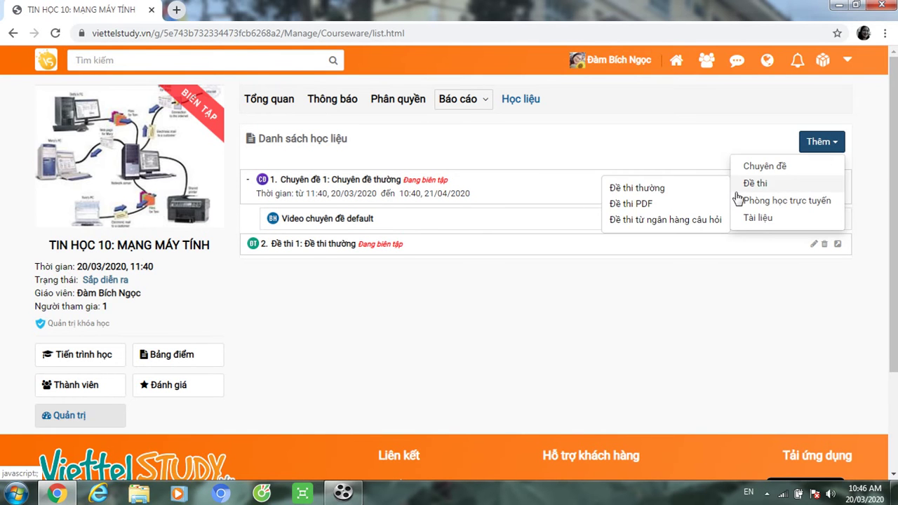
left_click(676, 211)
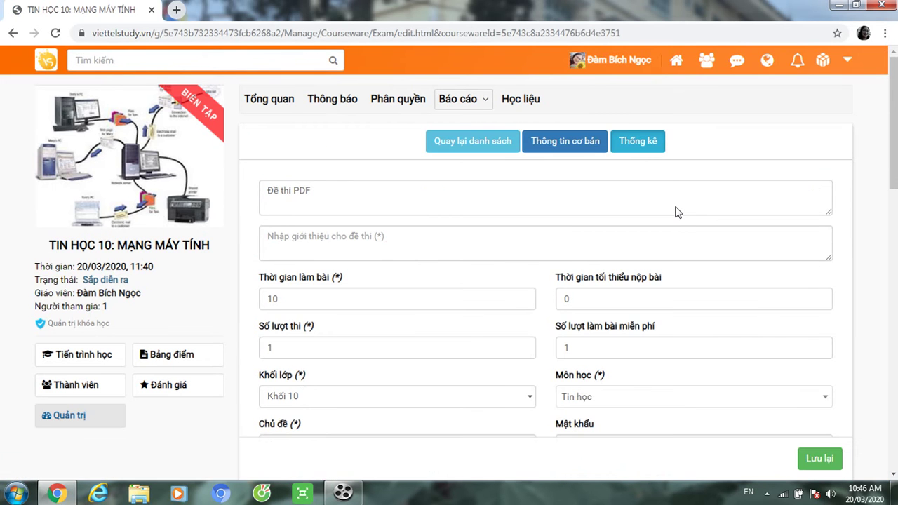
left_click(366, 236)
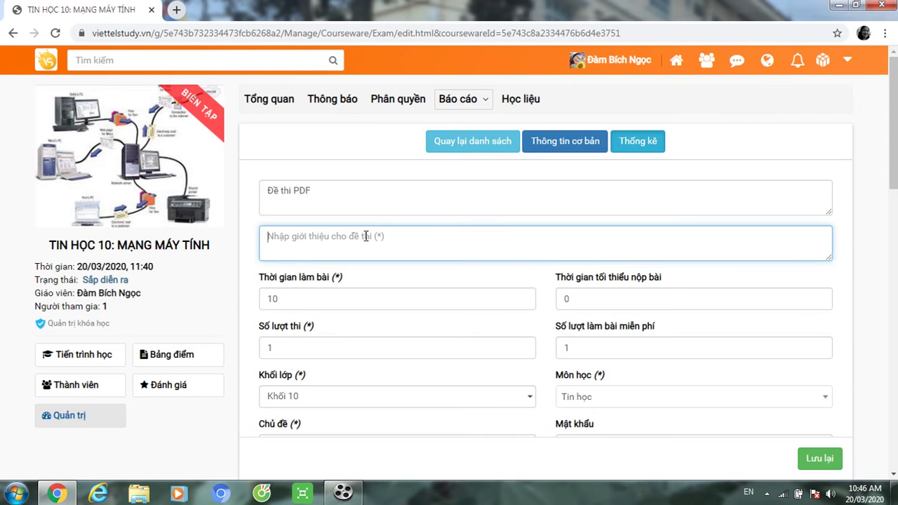
type("TIN HỌC 10: MẠNG MÁY TÍNH")
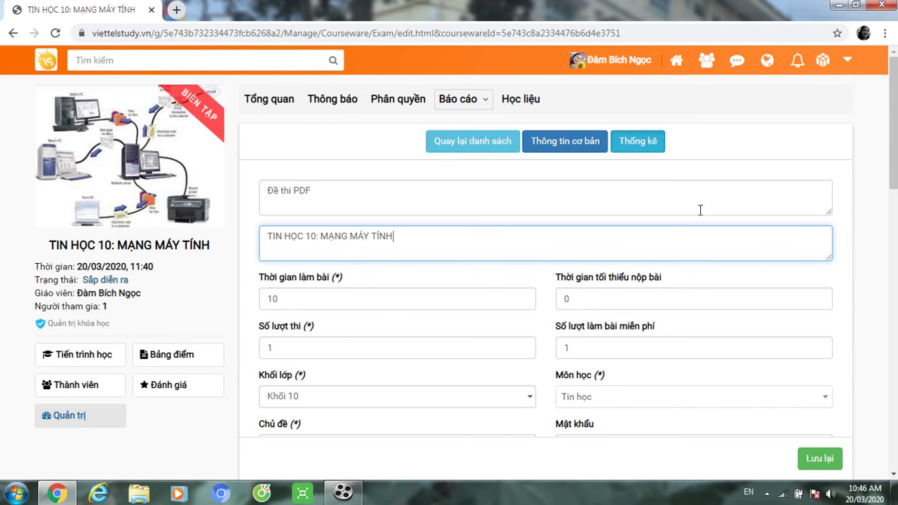
Upload the Đề T57 PDF from the Desktop as the exam's question file
scroll(669, 236, "down", 3)
scroll(670, 236, "down", 2)
scroll(669, 237, "down", 2)
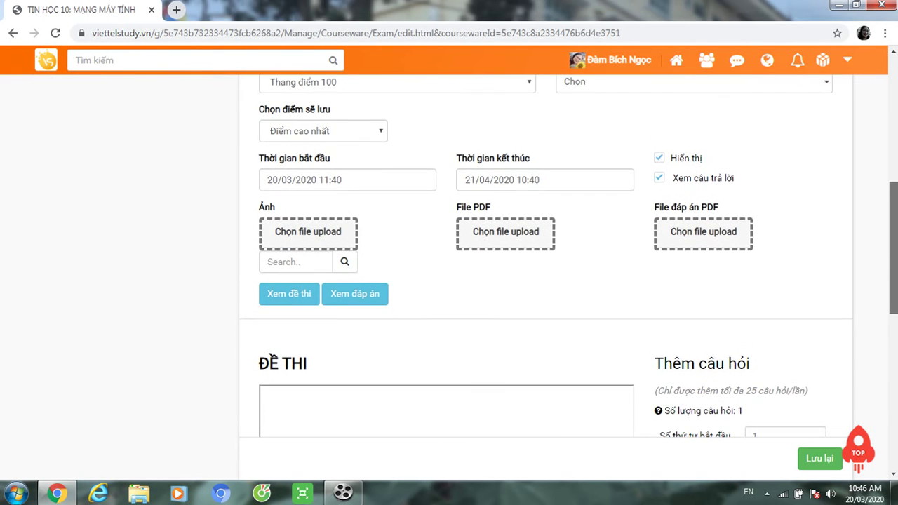
left_click(506, 238)
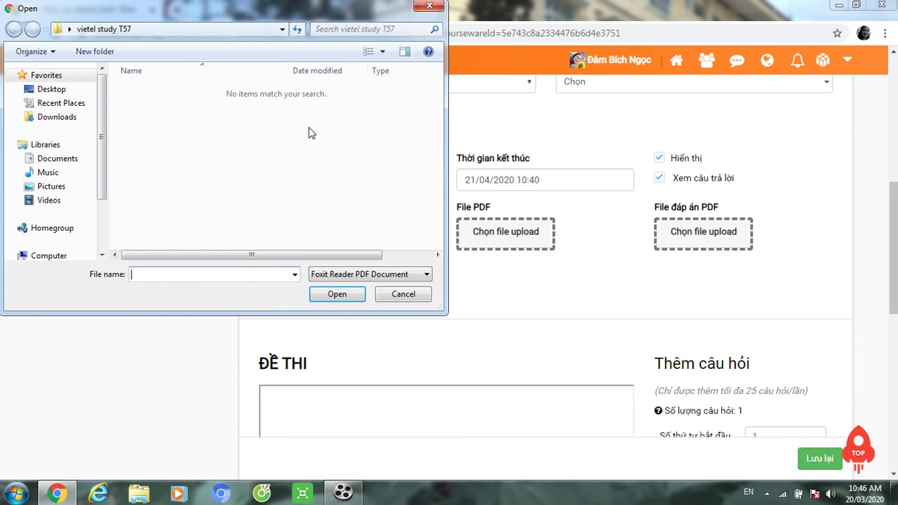
left_click(63, 89)
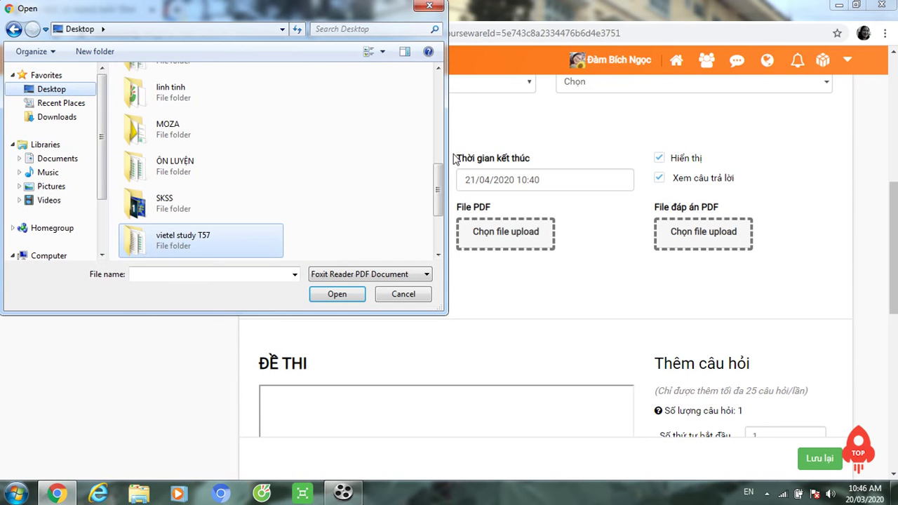
scroll(440, 196, "down", 3)
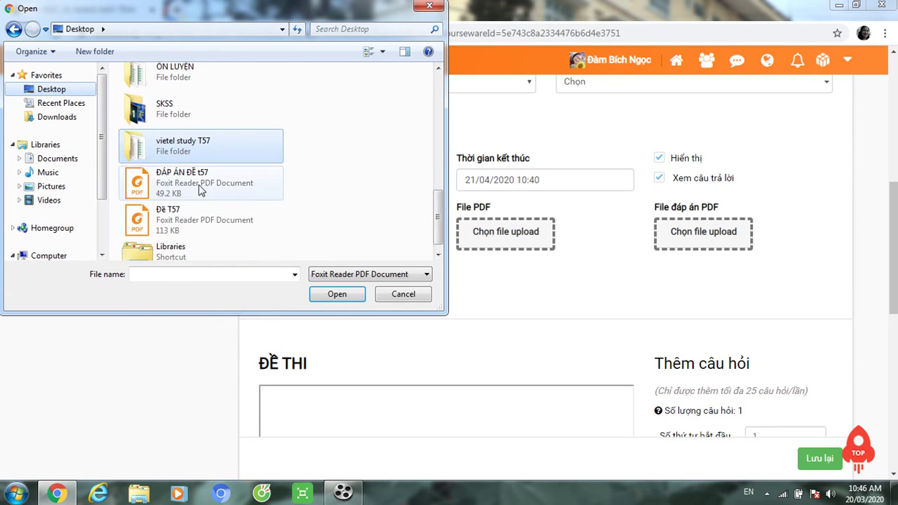
left_click(211, 210)
left_click(336, 294)
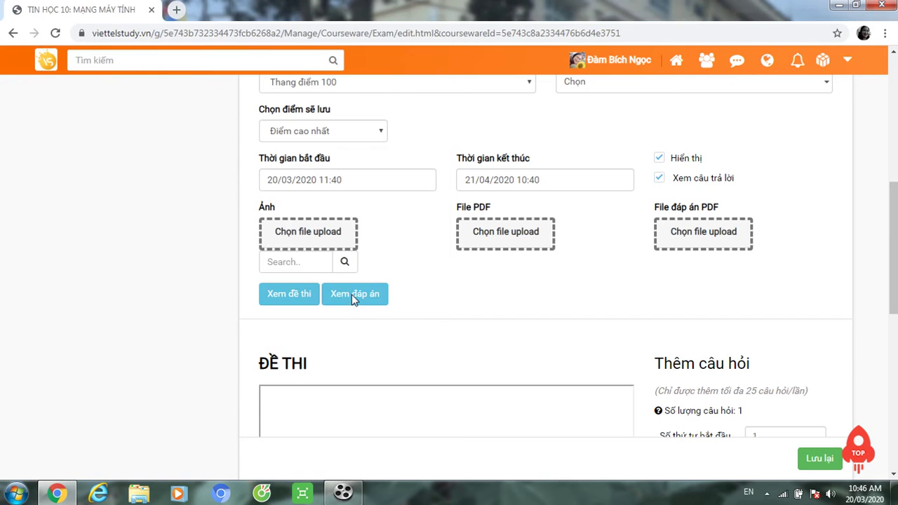
Upload the ĐÁP ÁN ĐỀ t57 PDF from the Desktop as the exam's answer file
left_click(694, 237)
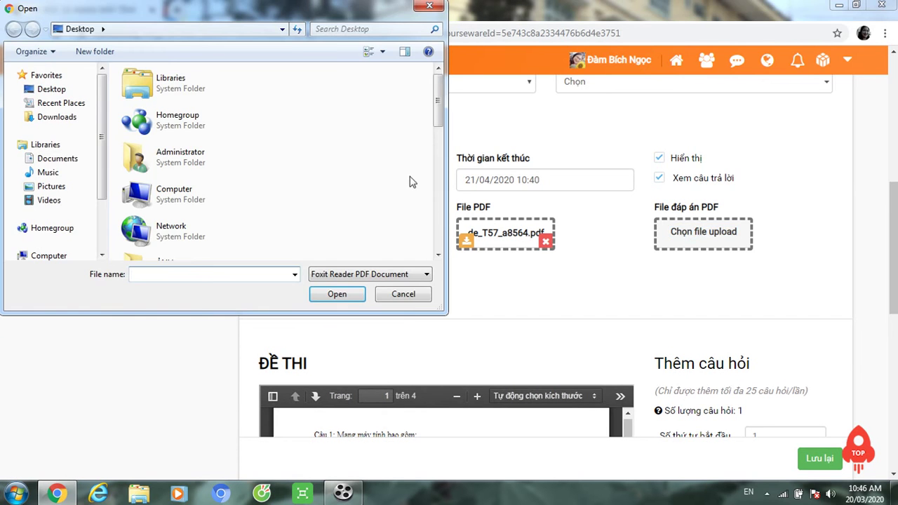
scroll(440, 110, "down", 1)
left_click_drag(440, 110, 439, 218)
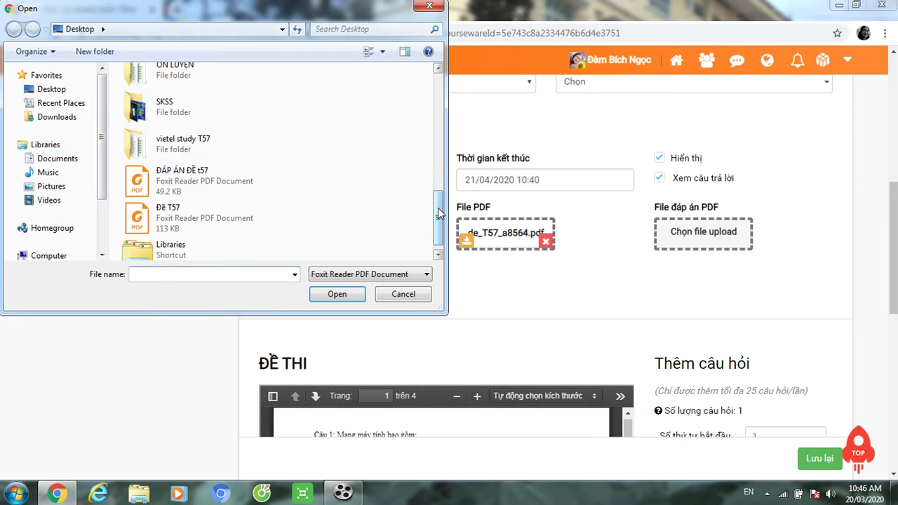
left_click(214, 174)
left_click(330, 292)
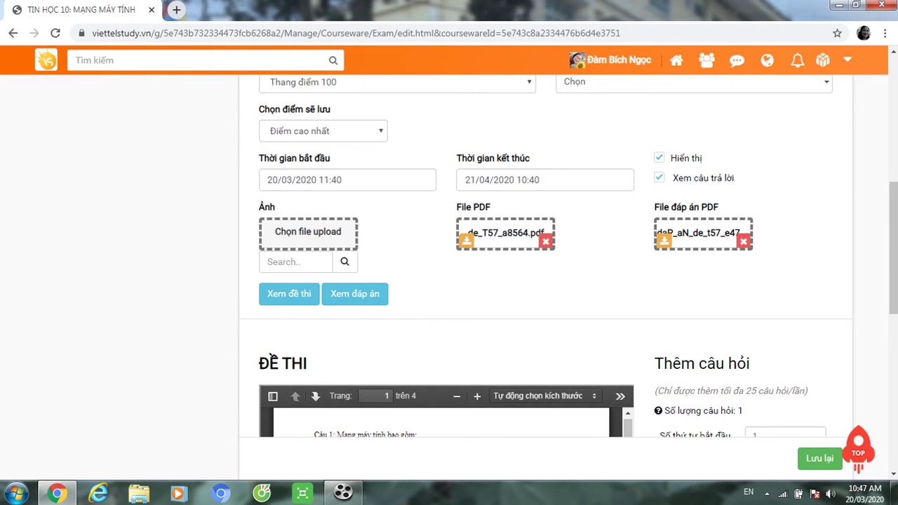
Preview the uploaded exam PDF in the ĐỀ THI section
scroll(836, 248, "down", 2)
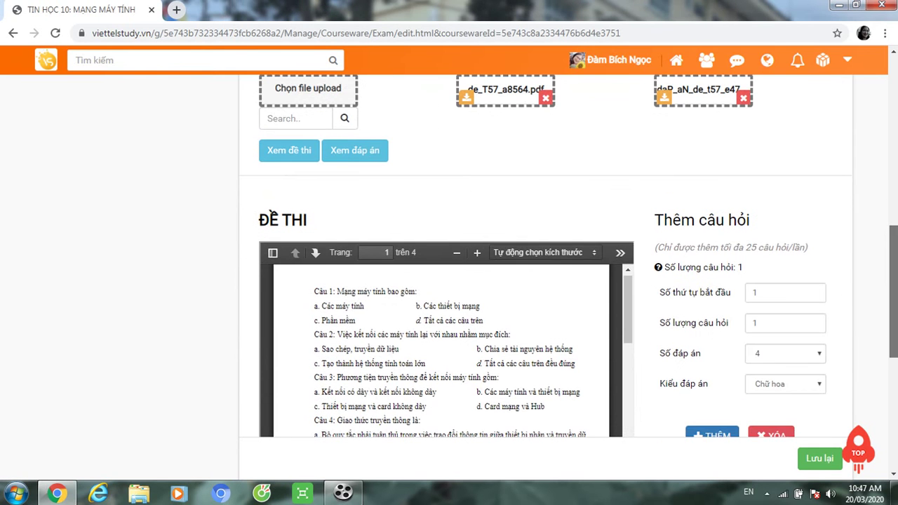
left_click(299, 152)
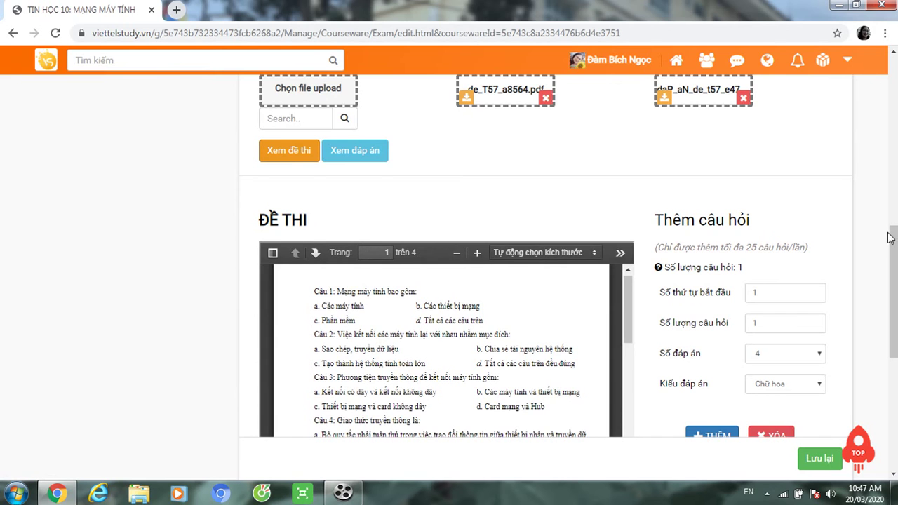
scroll(887, 254, "down", 1)
scroll(887, 254, "up", 1)
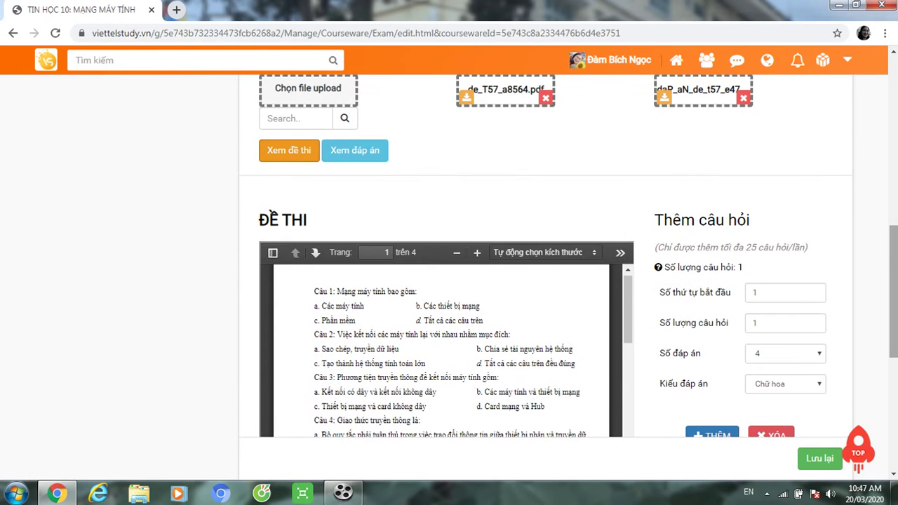
Display the answer-key PDF and mark D as the correct answer for question 1
left_click(354, 150)
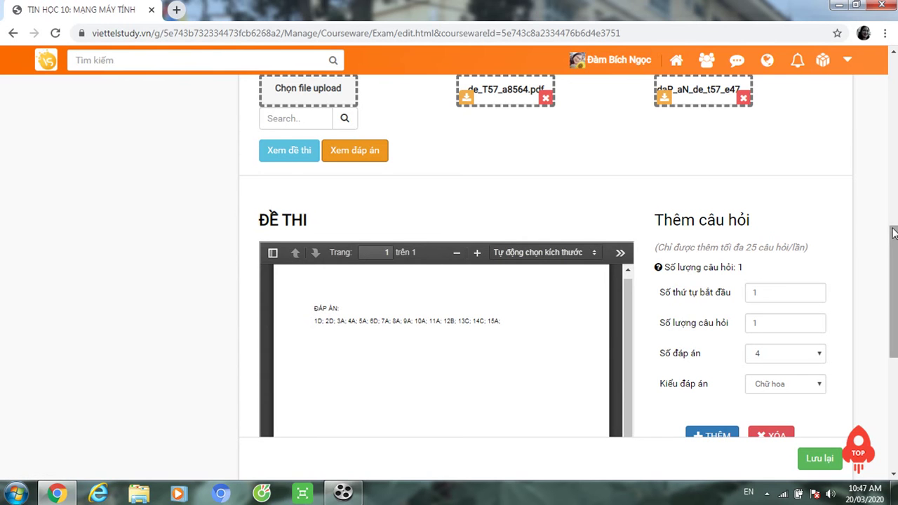
left_click_drag(895, 234, 887, 279)
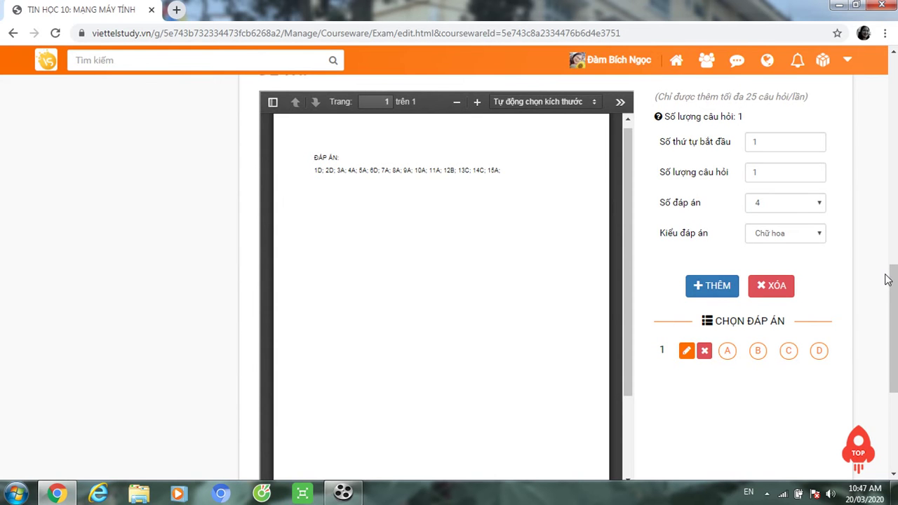
left_click(818, 352)
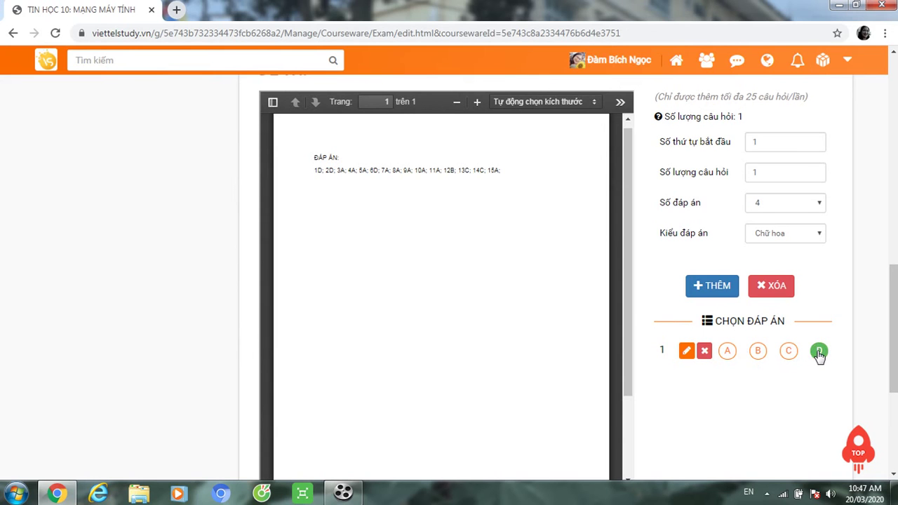
Add questions 2 to 5 to the answer list, marking D for question 2 and A for questions 3, 4 and 5
left_click(713, 289)
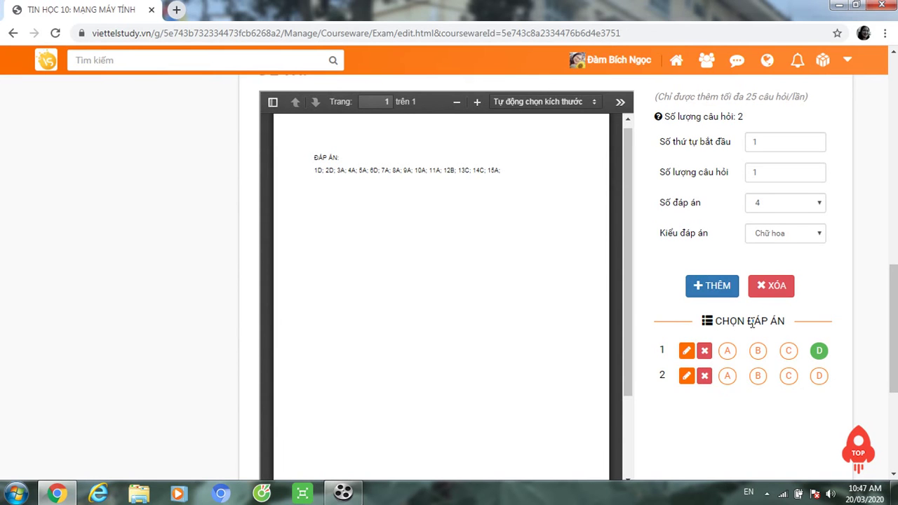
left_click(819, 377)
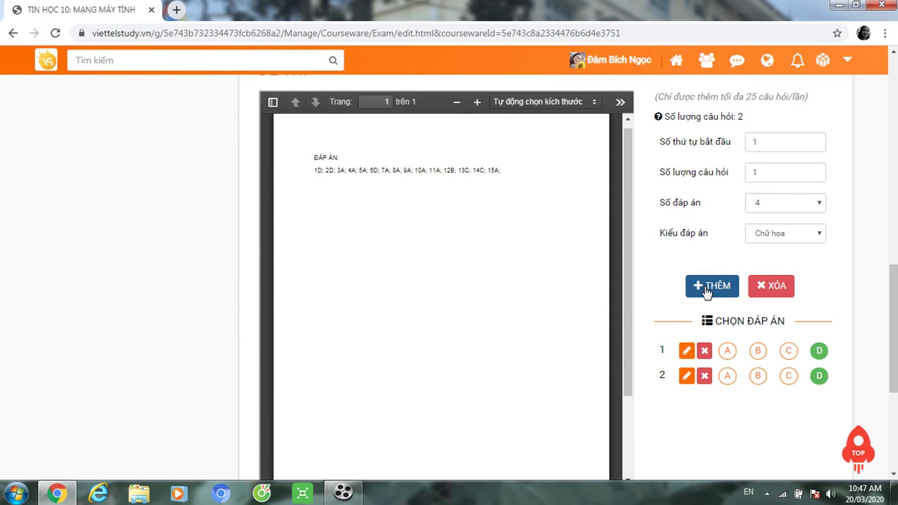
left_click(706, 288)
left_click(727, 402)
left_click(711, 284)
left_click(726, 426)
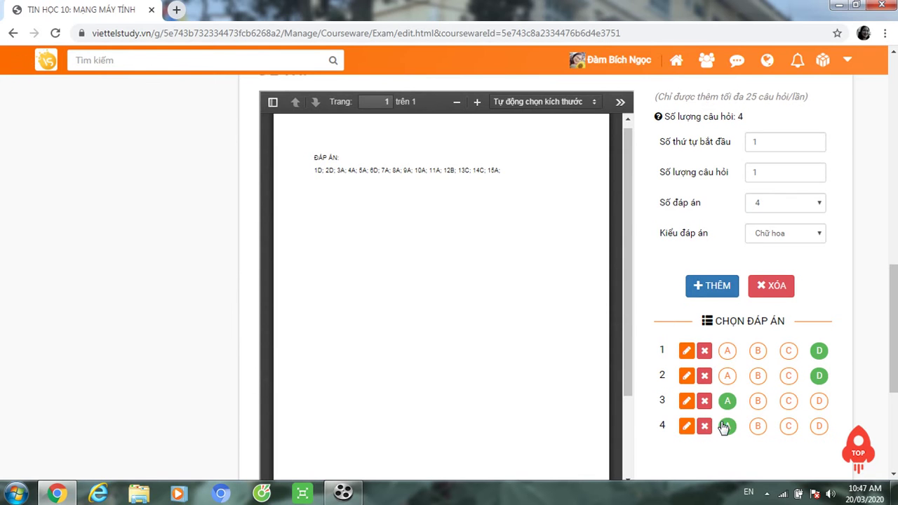
left_click(709, 291)
left_click(729, 453)
Set the PDF exam's required topic to Mạng máy tính under Chương IV and save the exam
scroll(895, 303, "down", 2)
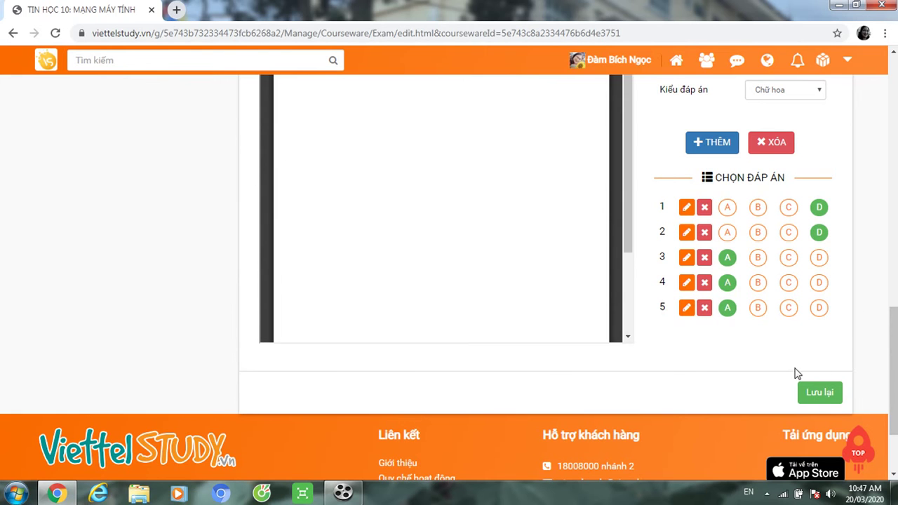
left_click(813, 398)
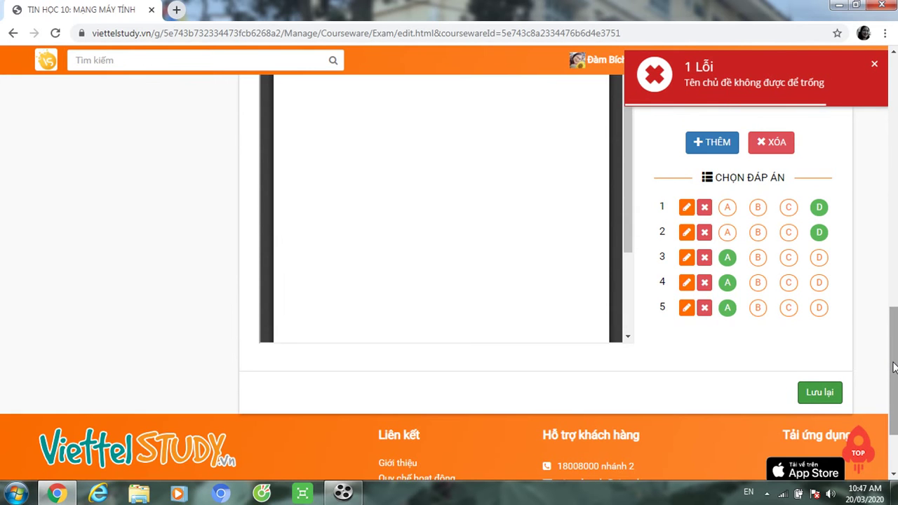
left_click_drag(893, 368, 893, 209)
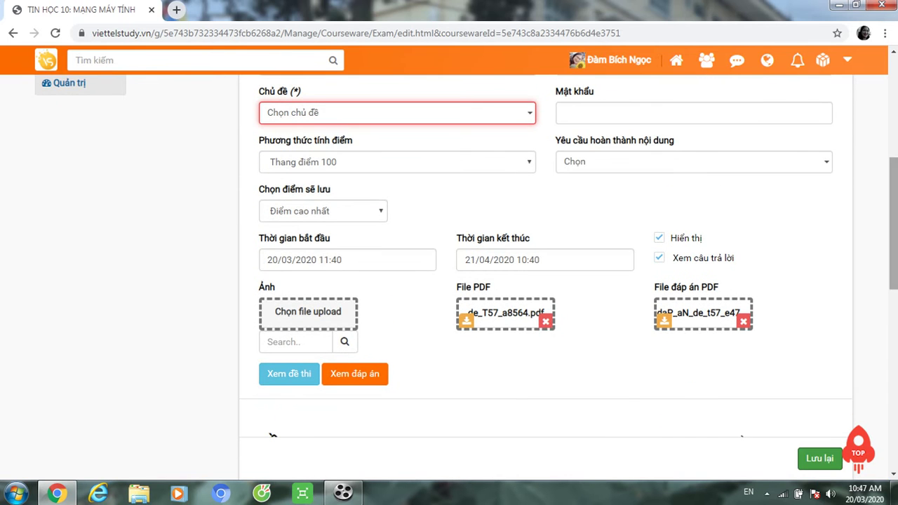
left_click(530, 114)
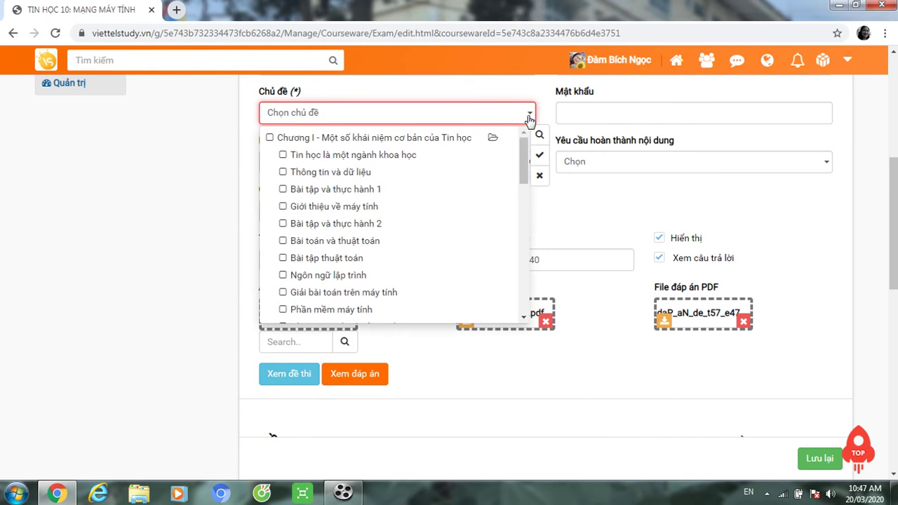
left_click_drag(527, 169, 528, 302)
left_click(340, 212)
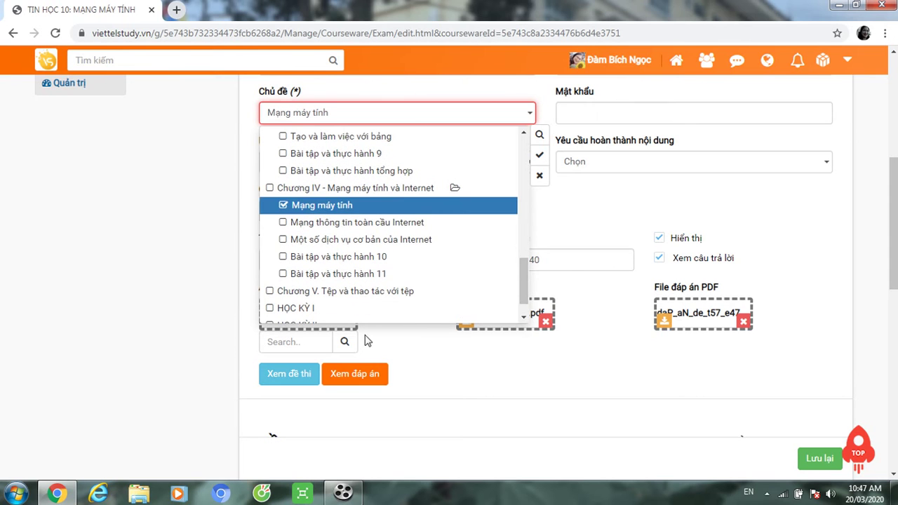
left_click(406, 352)
left_click(811, 459)
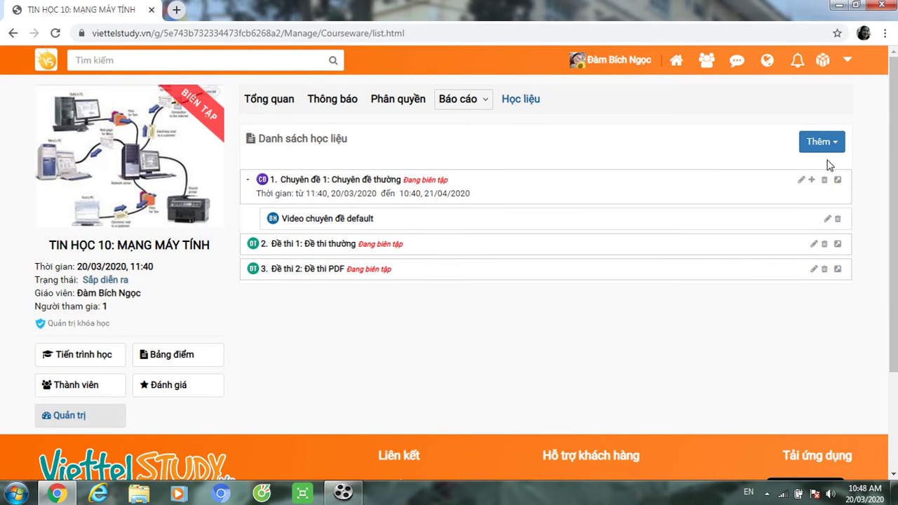
Start a new exam of the type Đề thi từ ngân hàng câu hỏi in the course materials
left_click(835, 144)
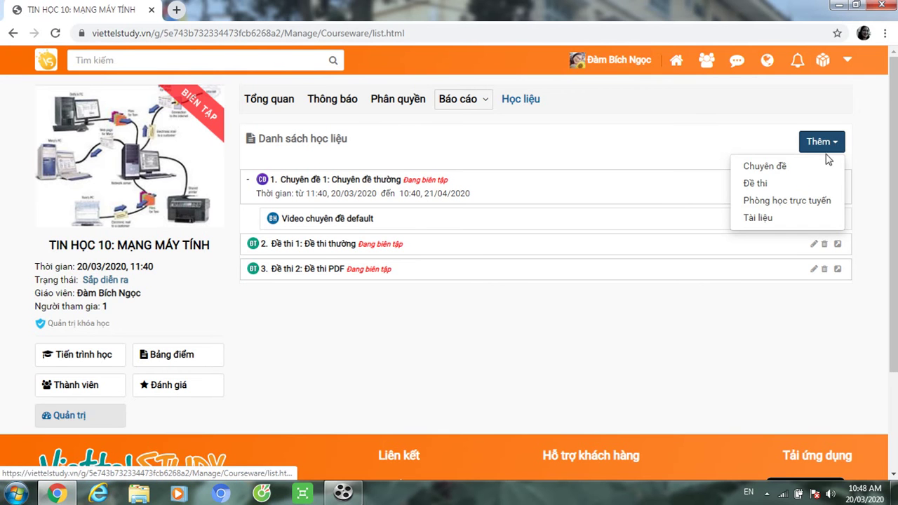
mouse_move(760, 185)
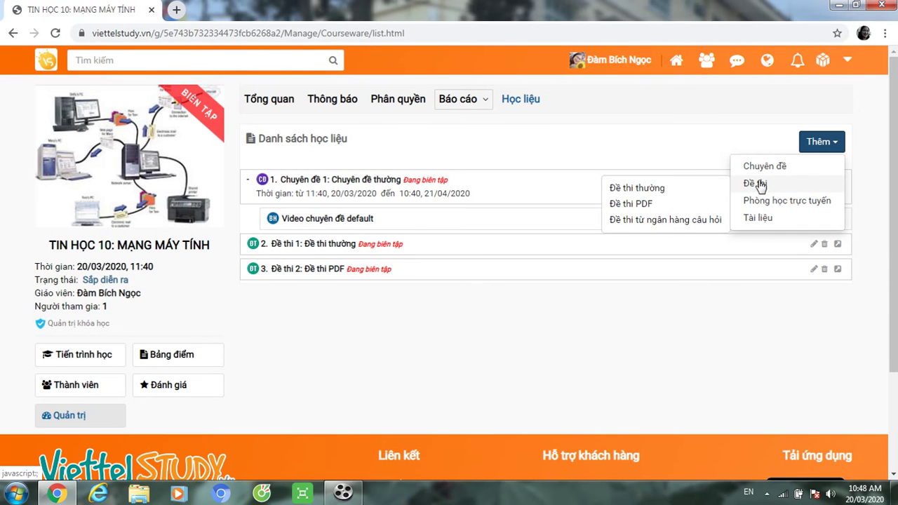
left_click(657, 228)
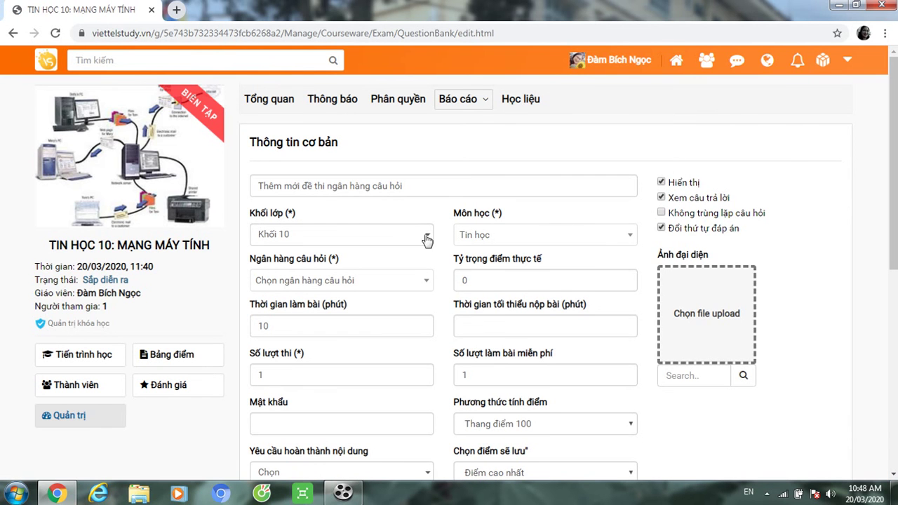
Choose Tin học 10: mạng máy tính as the question bank, leaving Không trùng lặp câu hỏi disabled
left_click(380, 188)
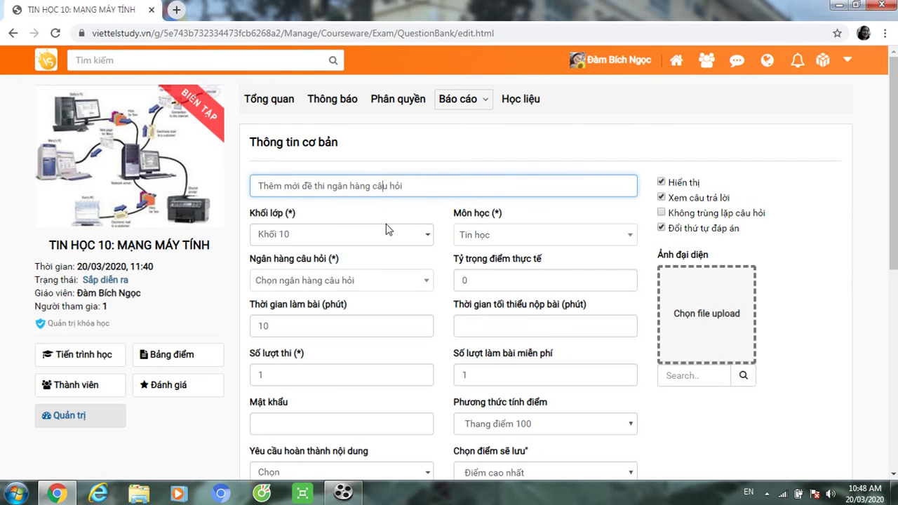
scroll(895, 149, "down", 1)
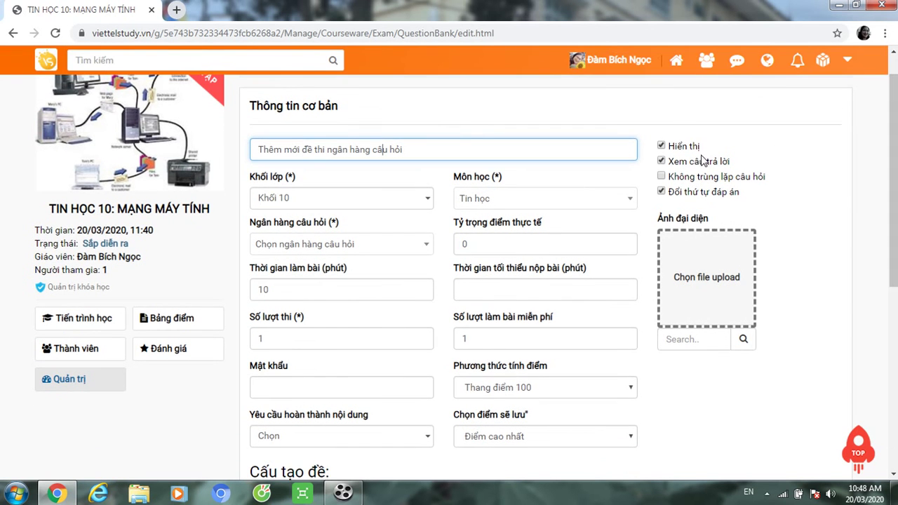
left_click(381, 173)
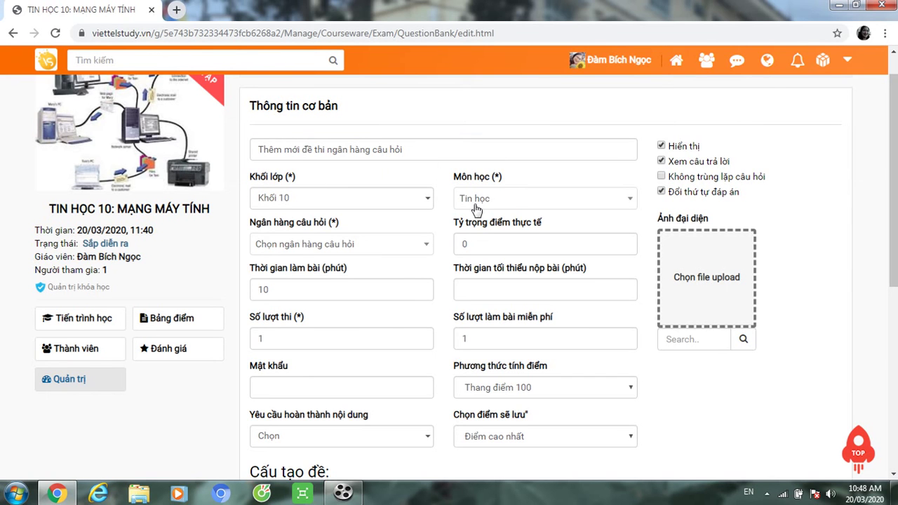
left_click(421, 246)
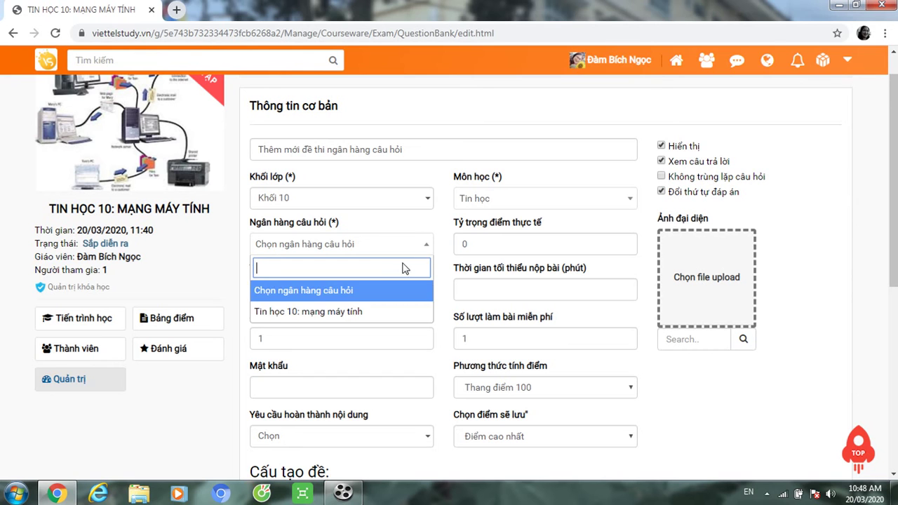
left_click(362, 312)
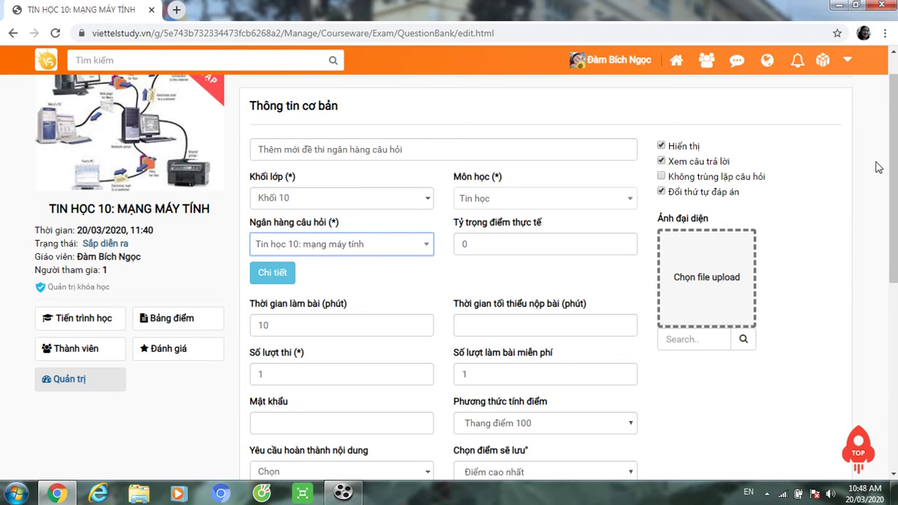
mouse_move(894, 167)
left_mouse_down()
mouse_move(894, 268)
mouse_move(894, 156)
left_mouse_up()
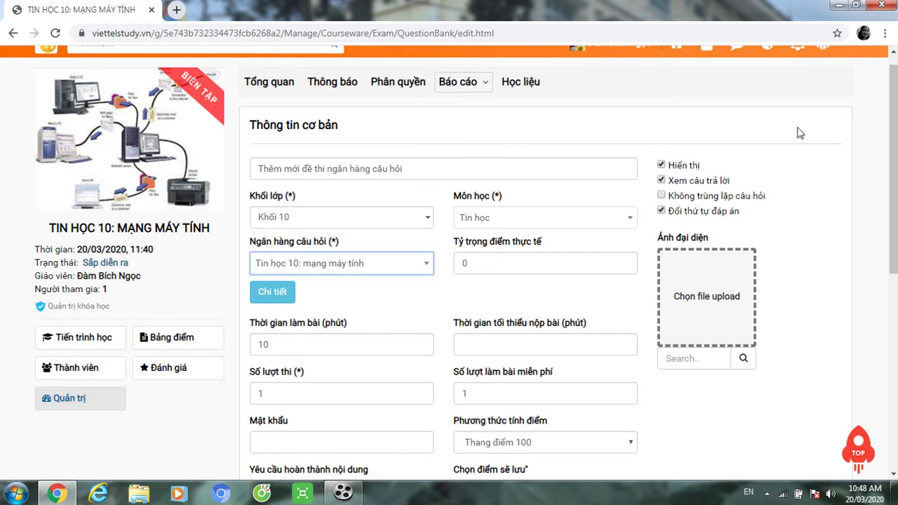
left_click(662, 196)
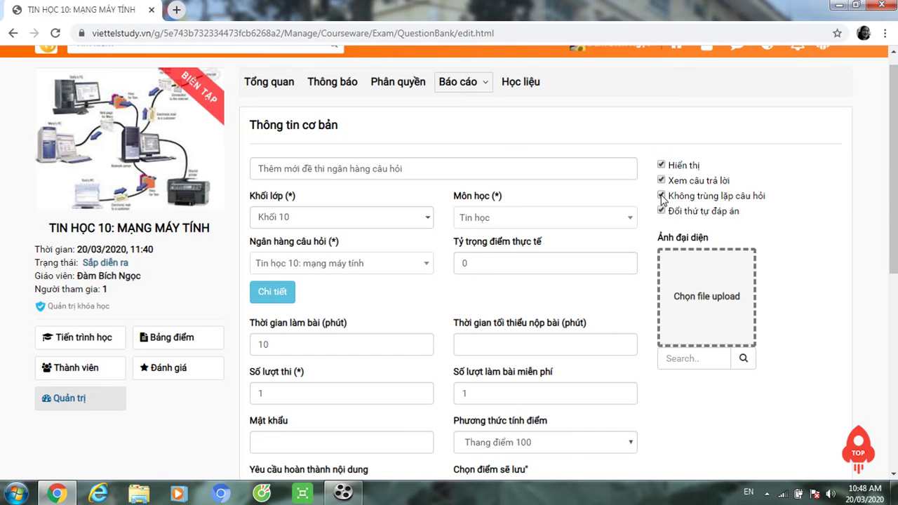
left_click(660, 197)
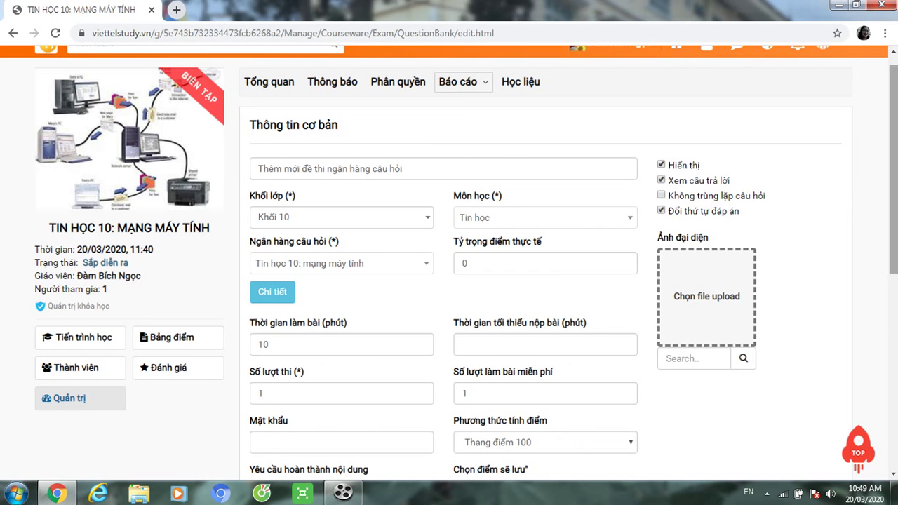
Add a first selection to the exam structure with 2 questions on the topic Mạng máy tính
scroll(667, 329, "down", 5)
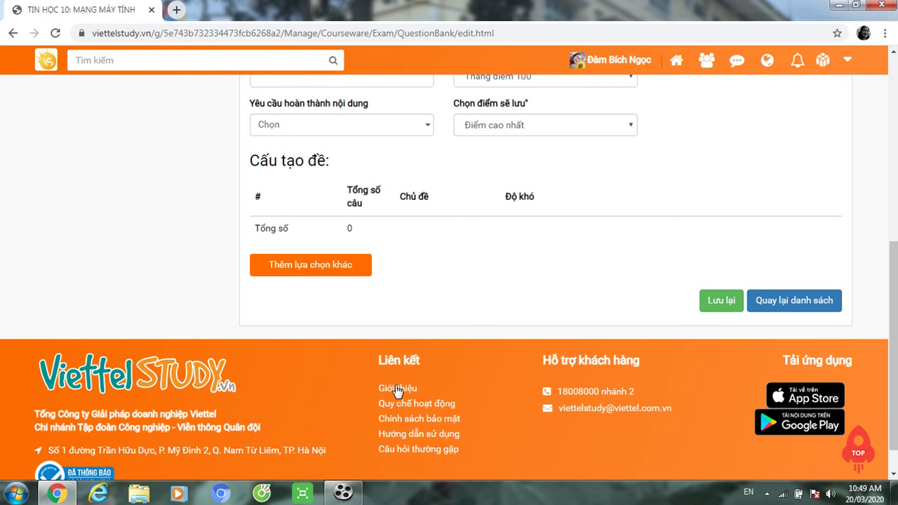
left_click(294, 274)
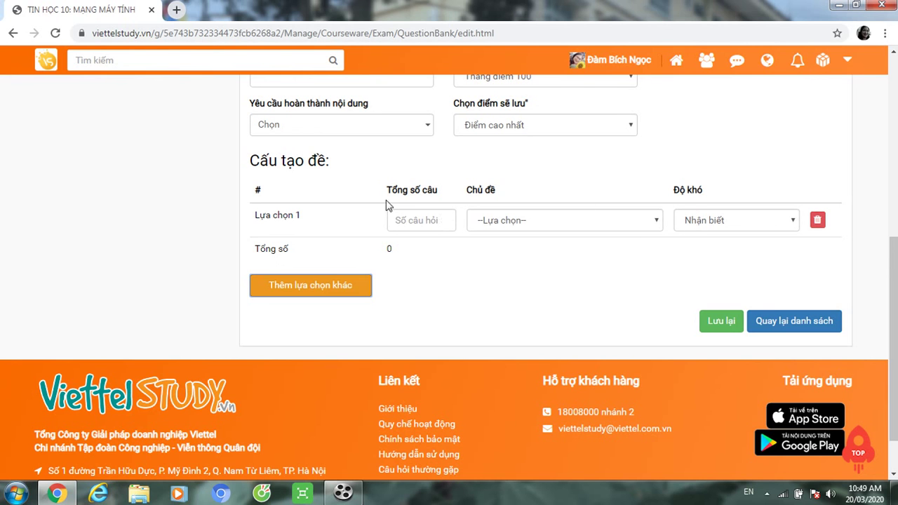
left_click(432, 220)
type("1")
left_click(443, 224)
left_click(444, 218)
left_click(443, 217)
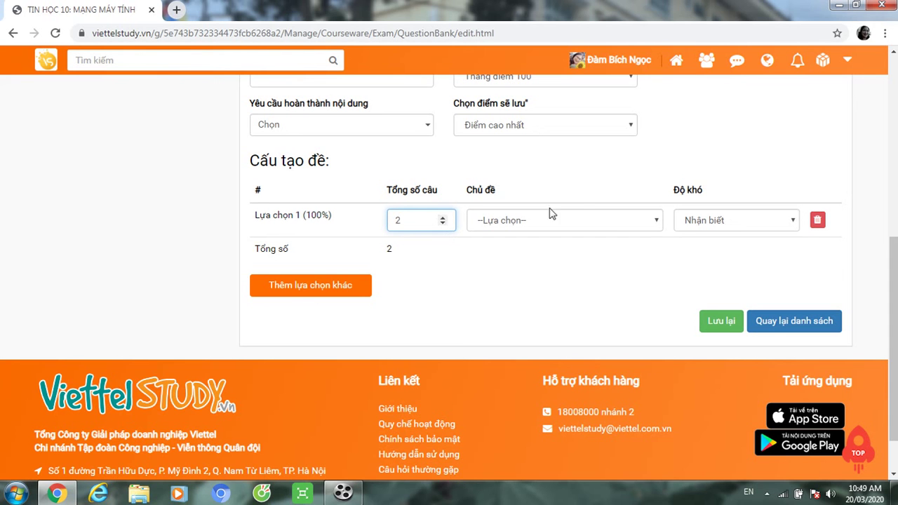
left_click(654, 222)
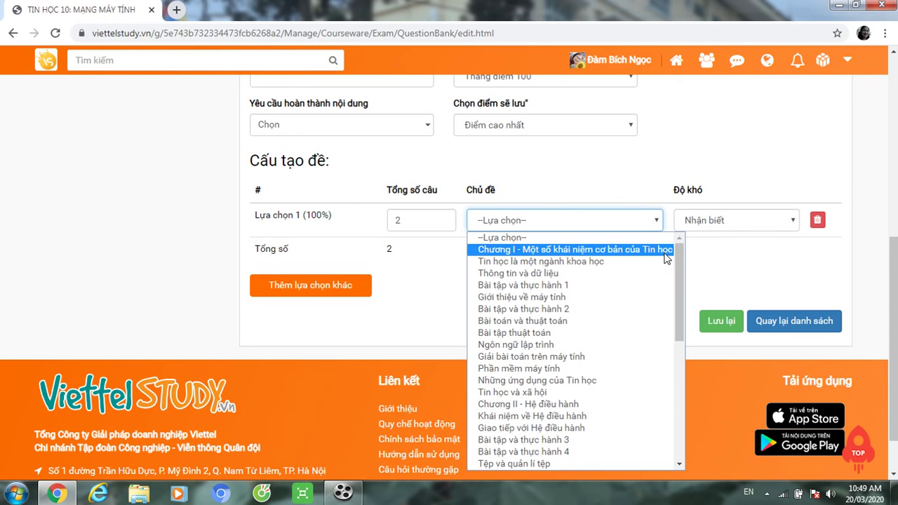
left_click_drag(680, 256, 680, 381)
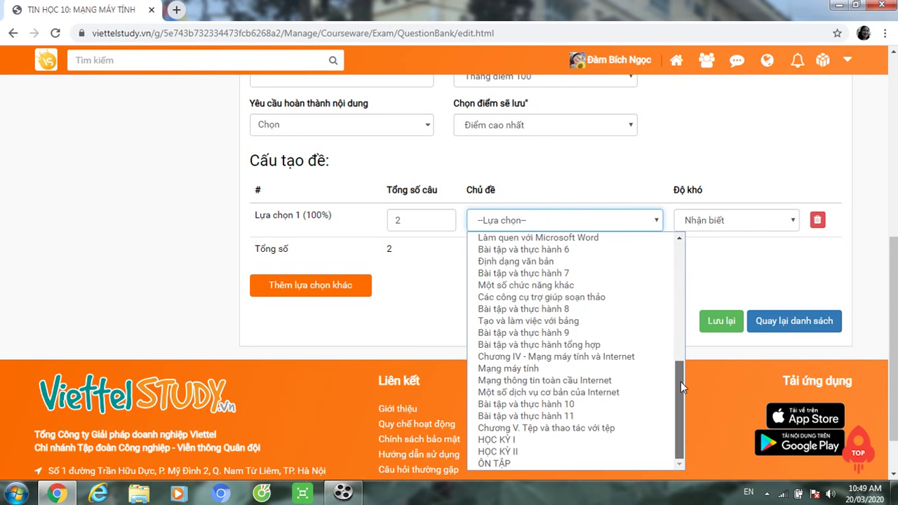
left_click(568, 369)
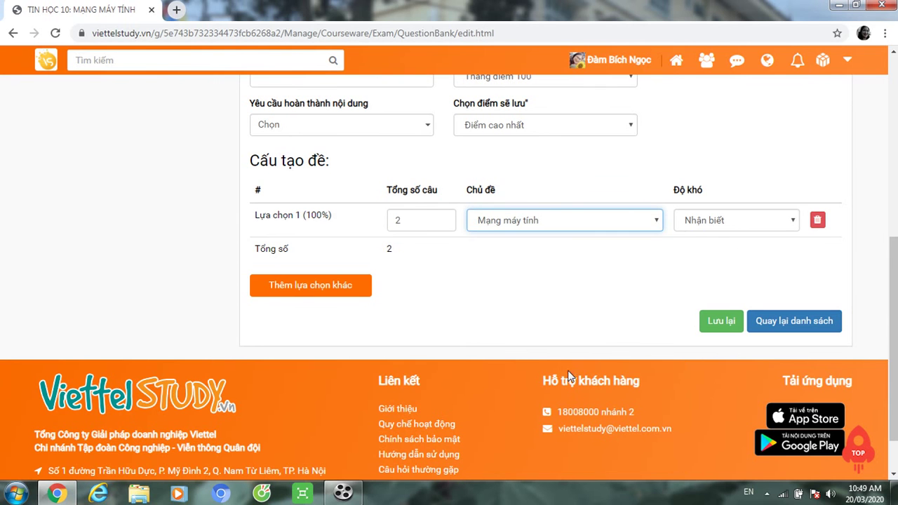
Add a second selection with 1 question on the topic Mạng máy tính at the difficulty Vận dụng thấp
left_click(354, 288)
left_click(443, 252)
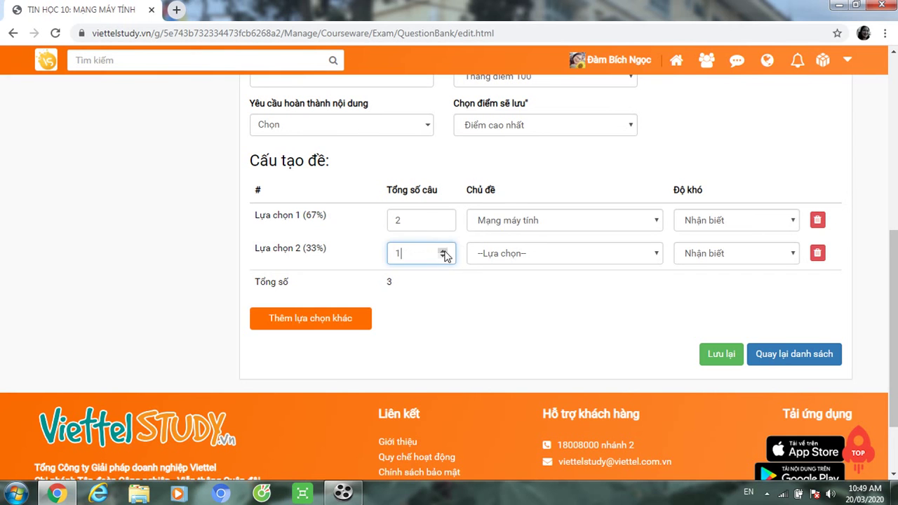
left_click(653, 256)
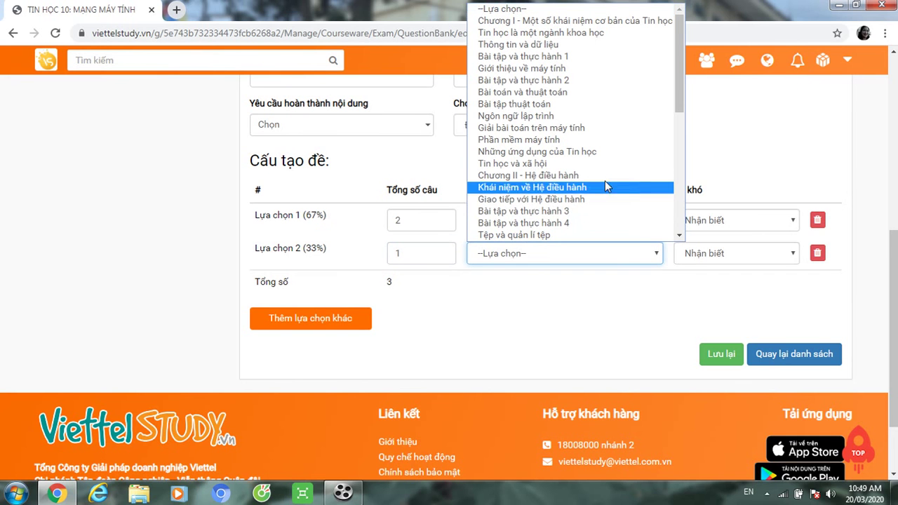
left_click_drag(679, 99, 676, 209)
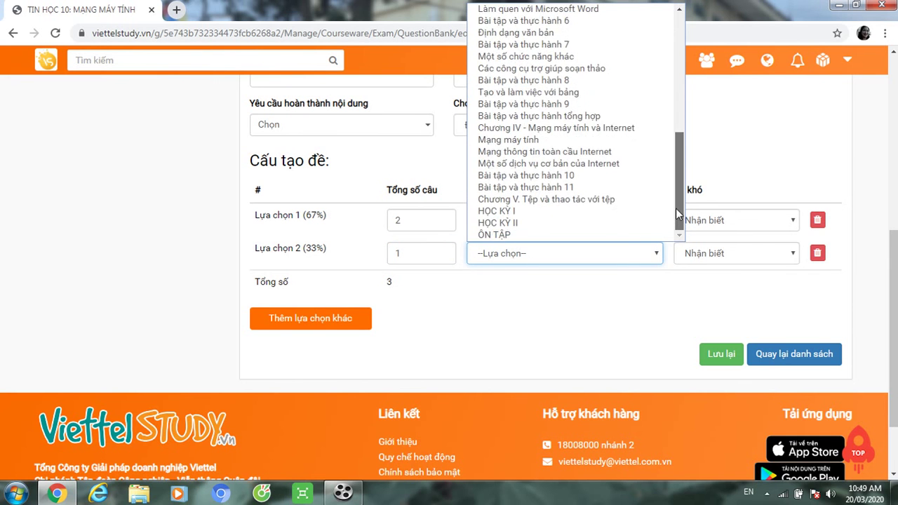
left_click(587, 141)
left_click(794, 253)
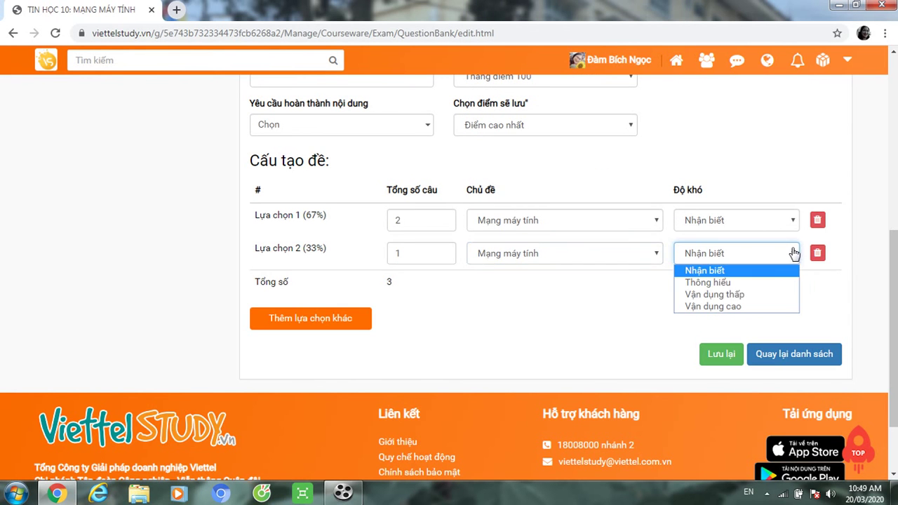
left_click(764, 295)
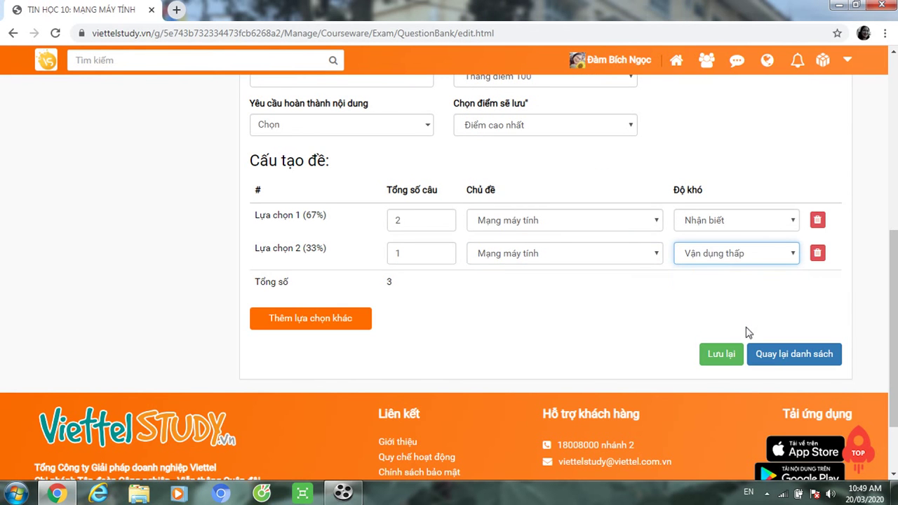
Try to save the question-bank exam, and delete the second selection from its structure
left_click(730, 352)
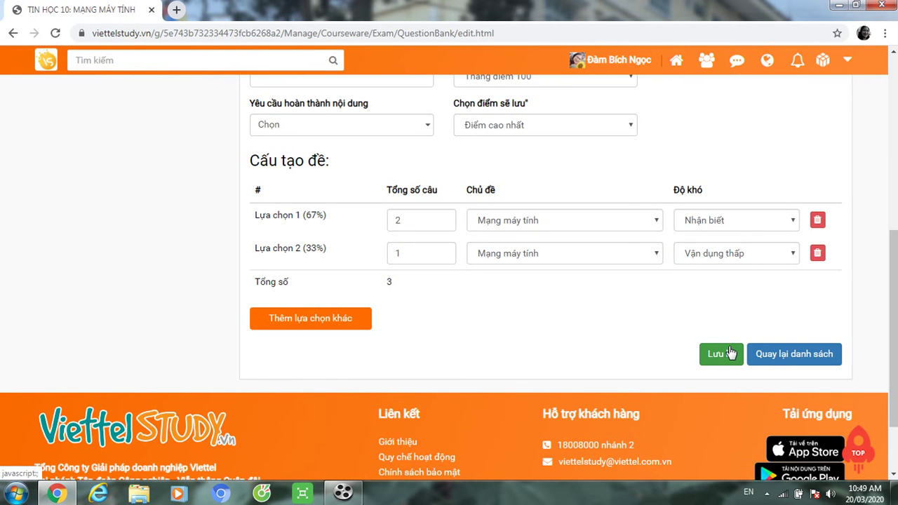
left_click(724, 358)
left_click(816, 254)
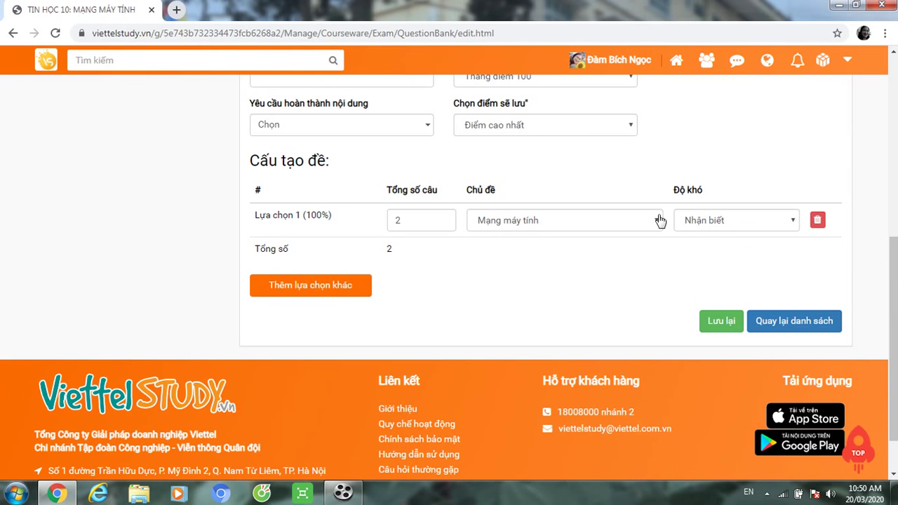
Set the exam structure's first selection to 5 questions on the topic Mạng máy tính
left_click(442, 220)
left_click(443, 220)
left_click(442, 219)
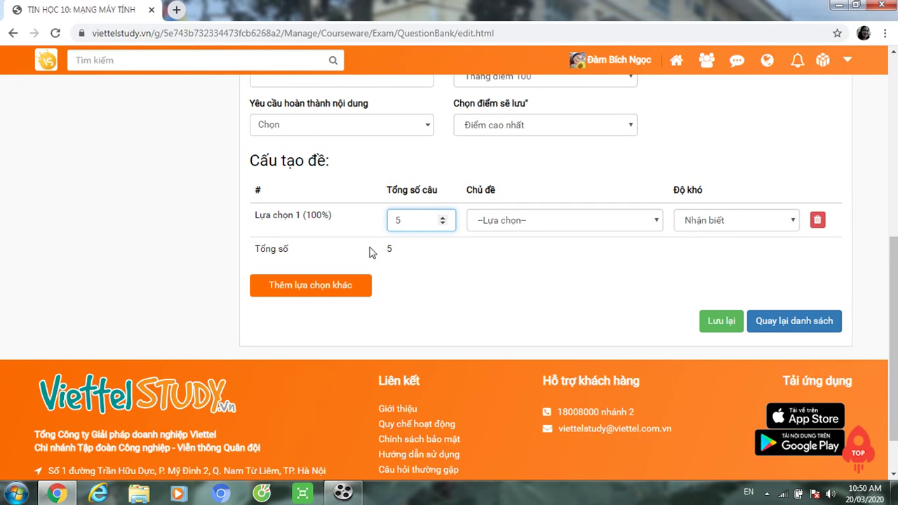
left_click(657, 221)
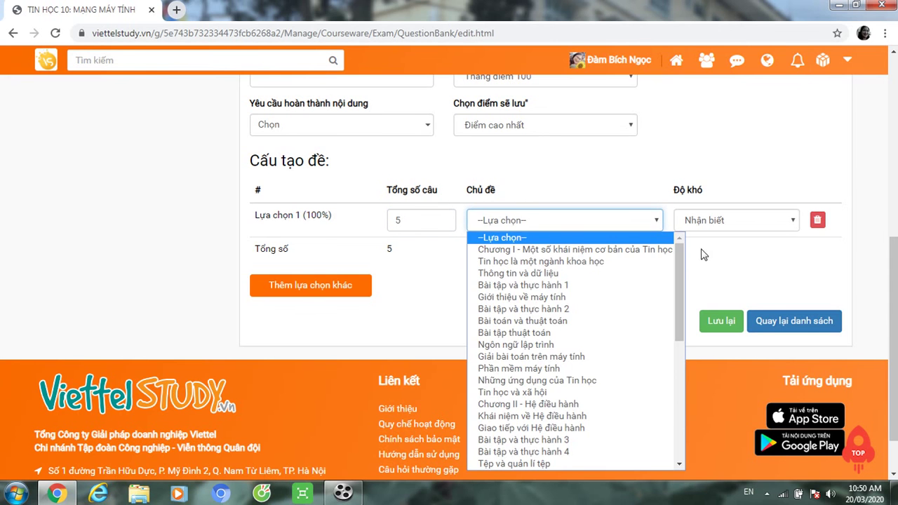
left_click_drag(678, 256, 683, 399)
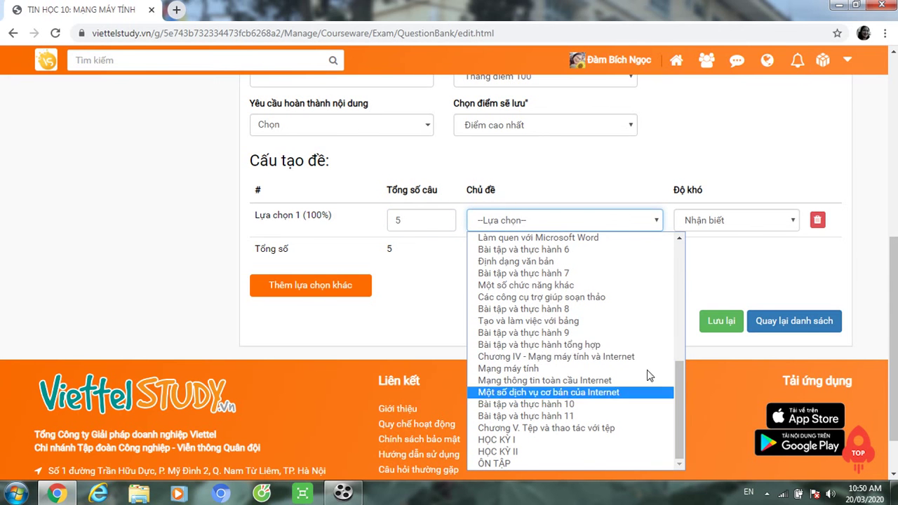
left_click(606, 367)
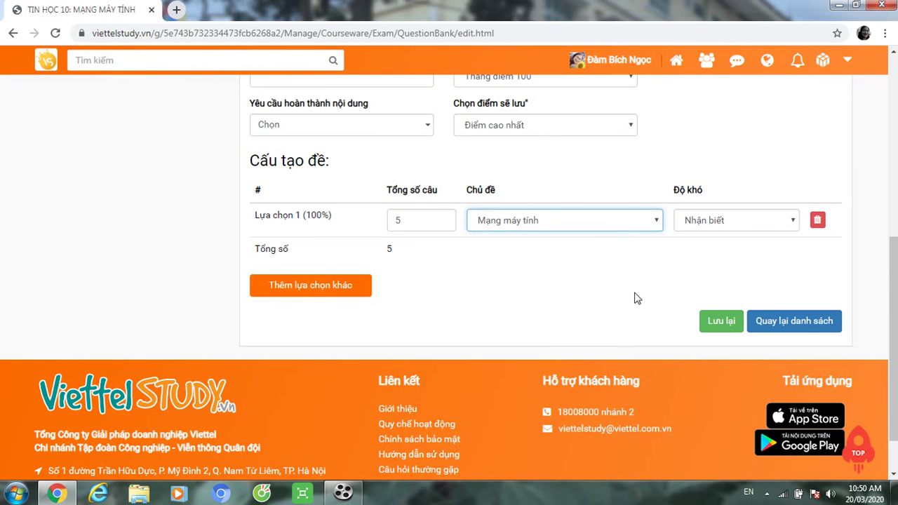
Save the question-bank exam and generate 2 sample papers for it
left_click(727, 321)
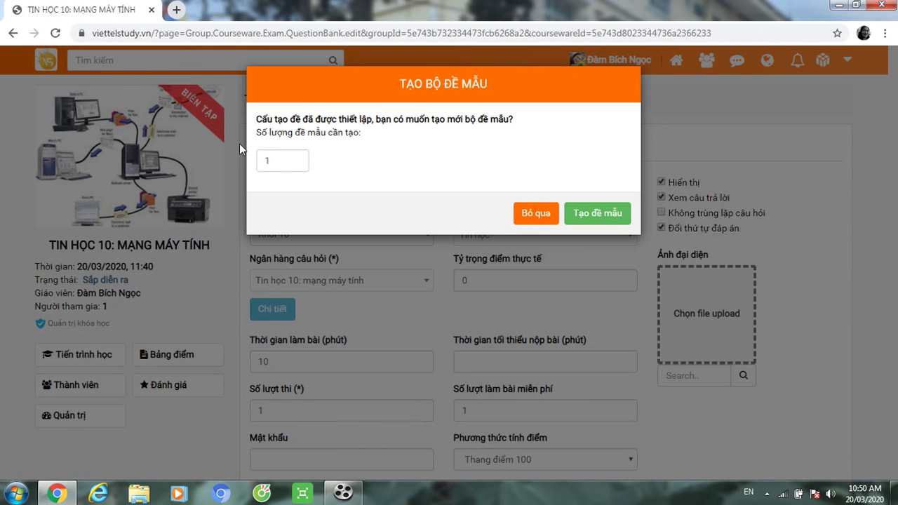
double_click(265, 162)
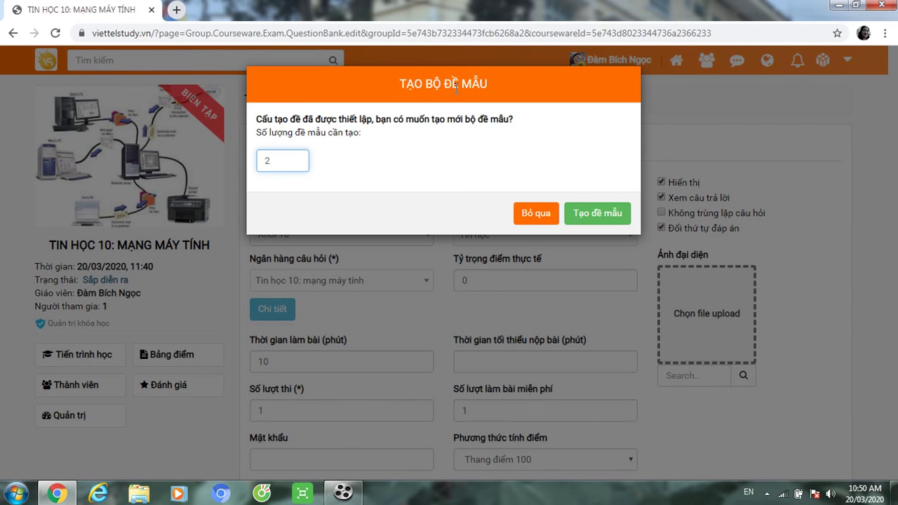
left_click(592, 223)
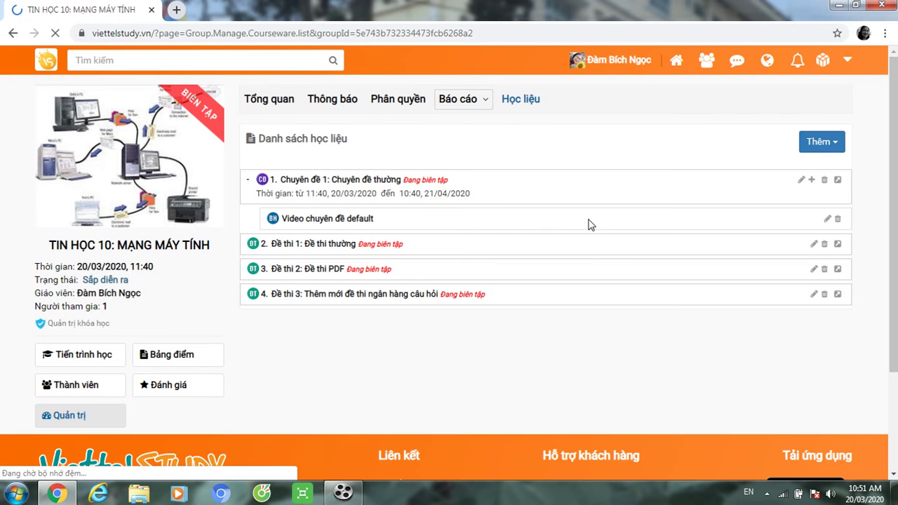
Reopen the question-bank exam from the materials list and review the questions in Đề mẫu số 1
mouse_move(638, 273)
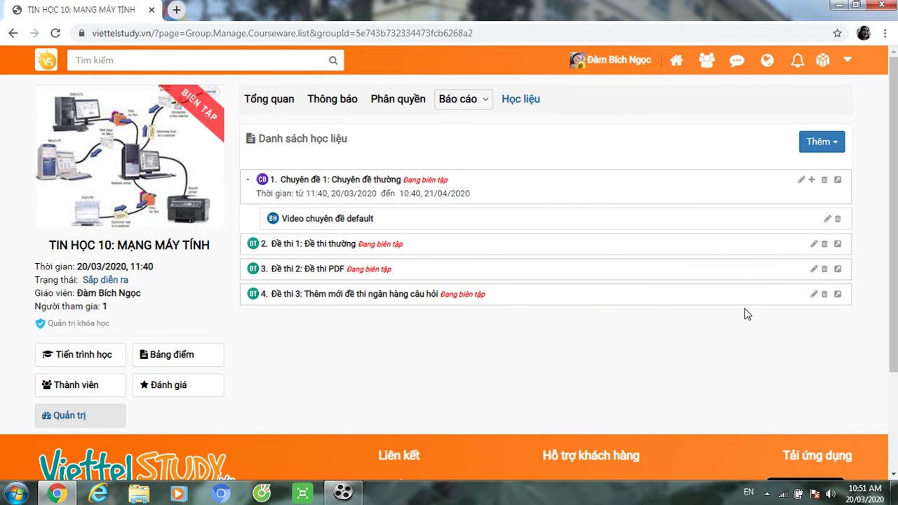
left_click(814, 297)
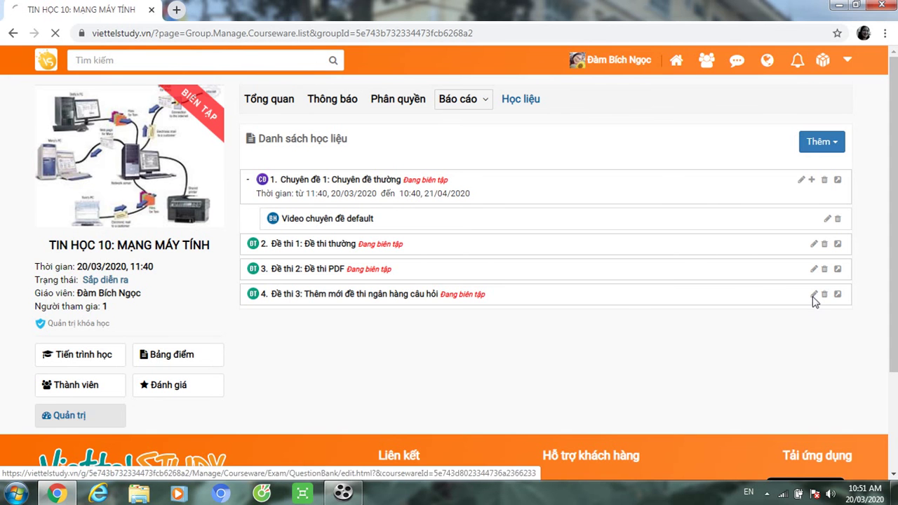
left_click_drag(892, 217, 890, 411)
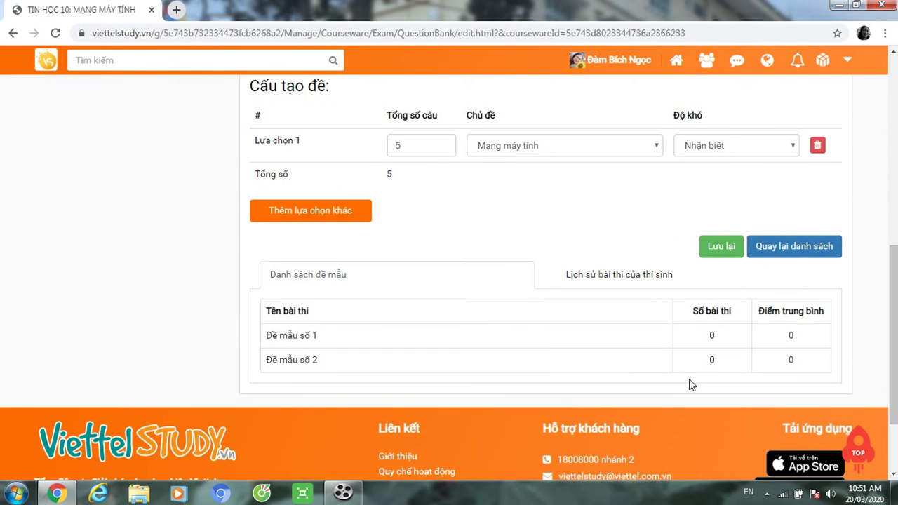
left_click(297, 344)
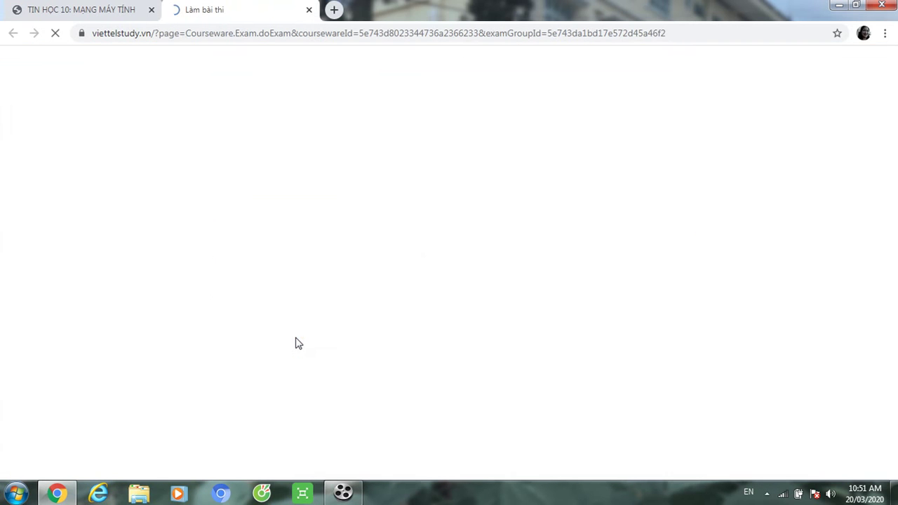
left_click_drag(887, 91, 893, 71)
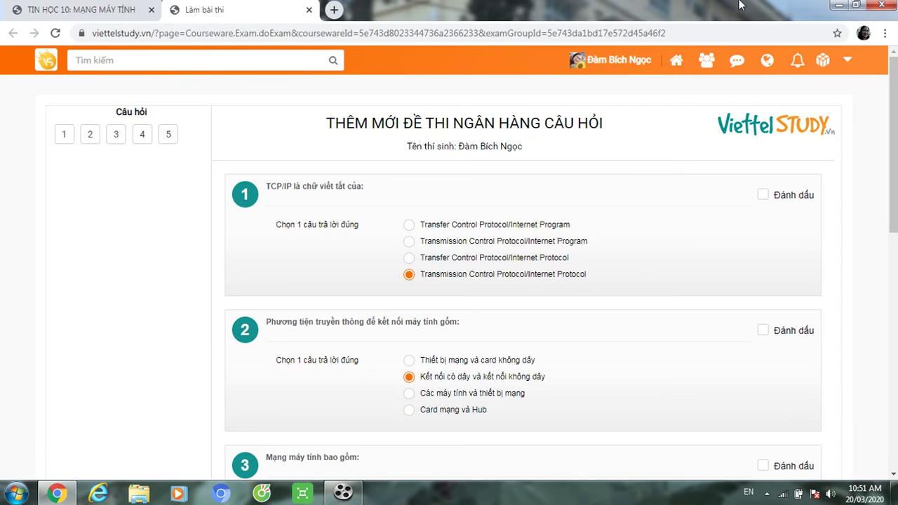
Review Đề mẫu số 2, close both sample paper previews, and save the question-bank exam again
left_click(96, 12)
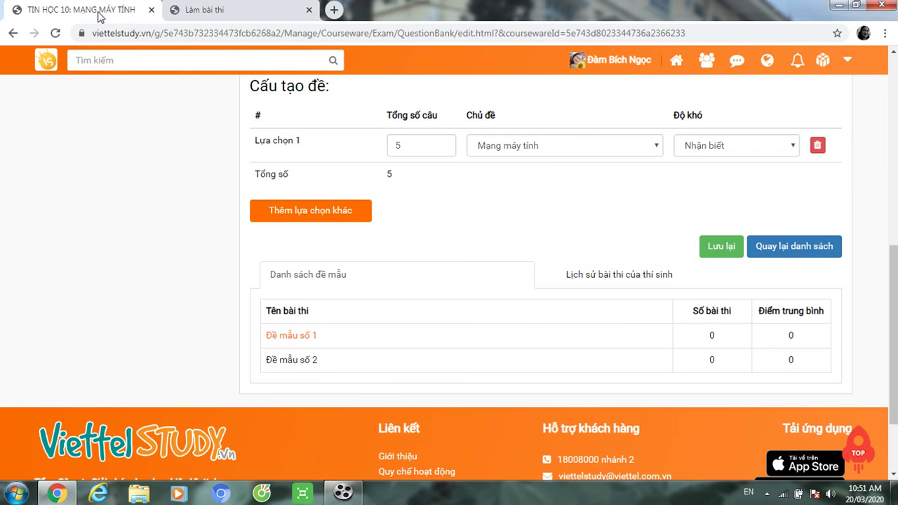
left_click(287, 365)
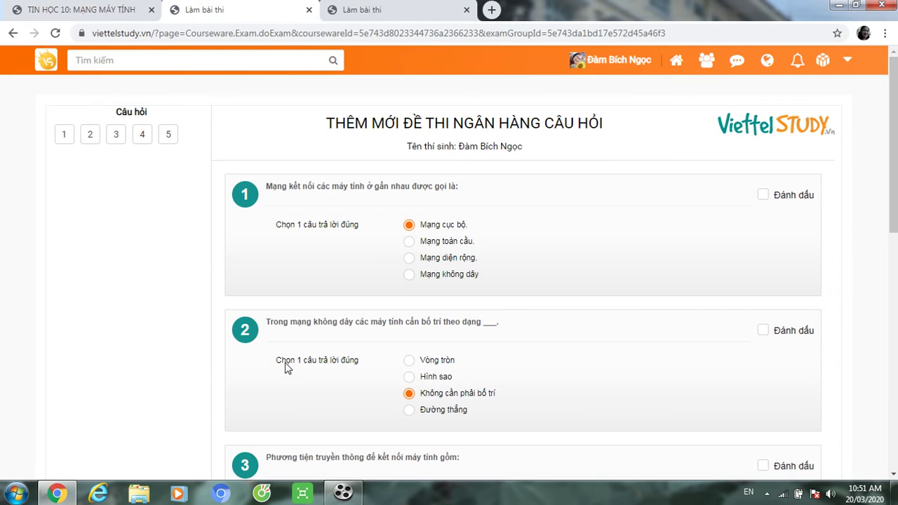
mouse_move(894, 144)
left_mouse_down()
mouse_move(896, 312)
mouse_move(896, 151)
left_mouse_up()
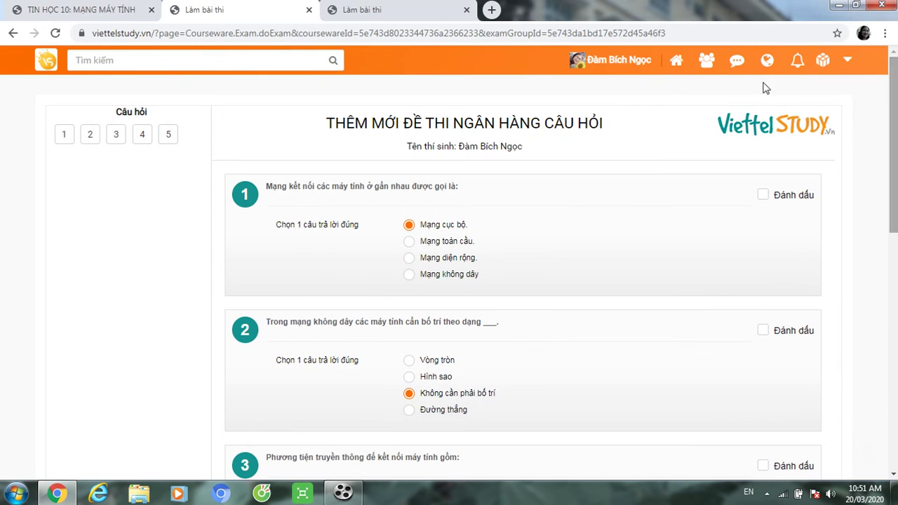
left_click(466, 10)
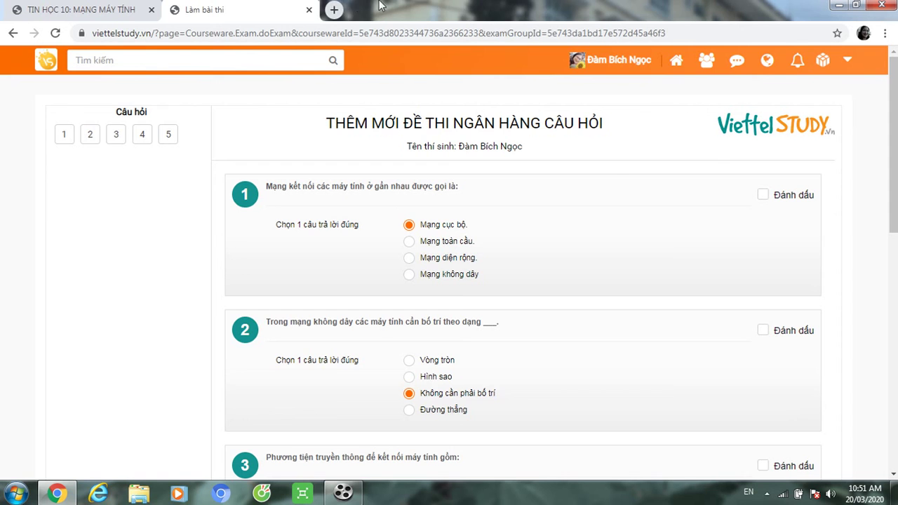
left_click(309, 9)
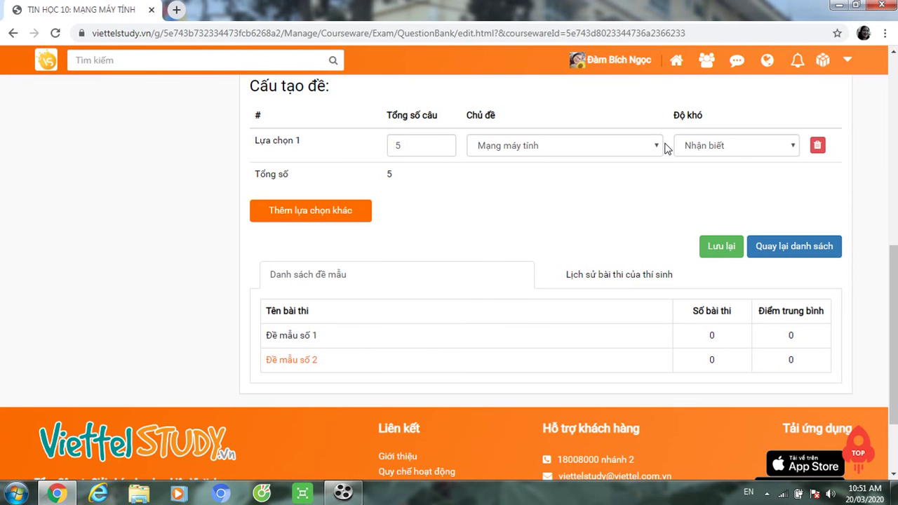
left_click(729, 255)
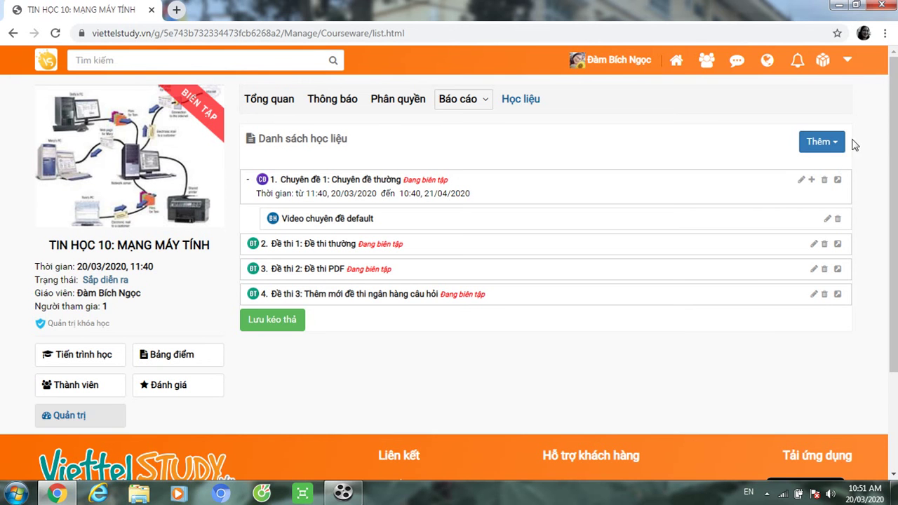
Add a new Tài liệu item to the course's learning materials
left_click(836, 152)
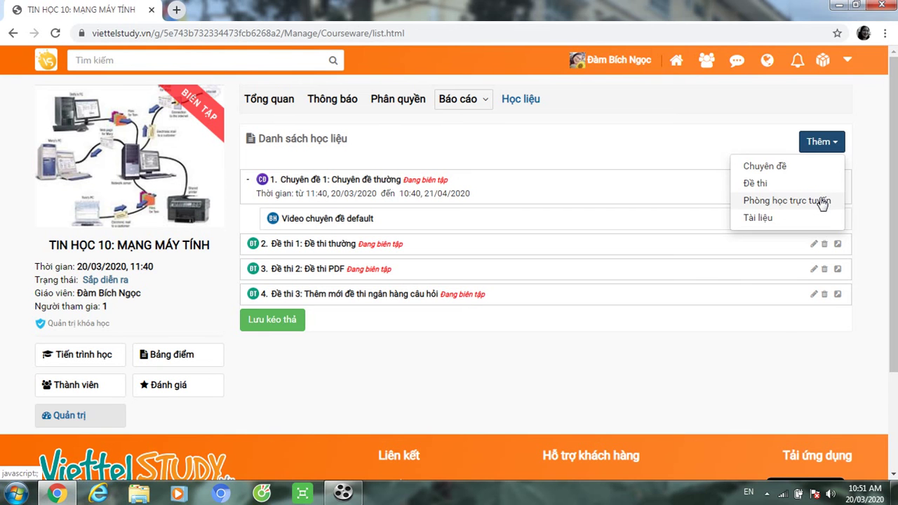
left_click(822, 202)
left_click(821, 141)
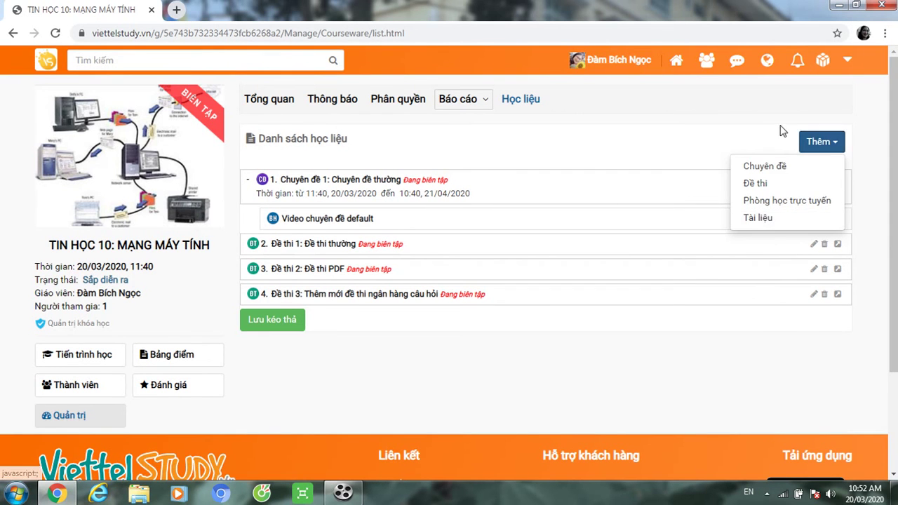
left_click(840, 139)
left_click(841, 140)
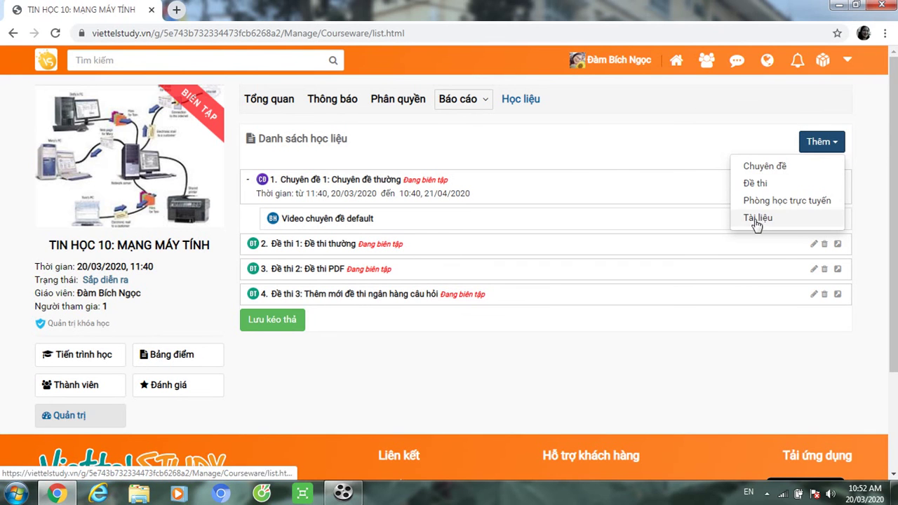
left_click(753, 217)
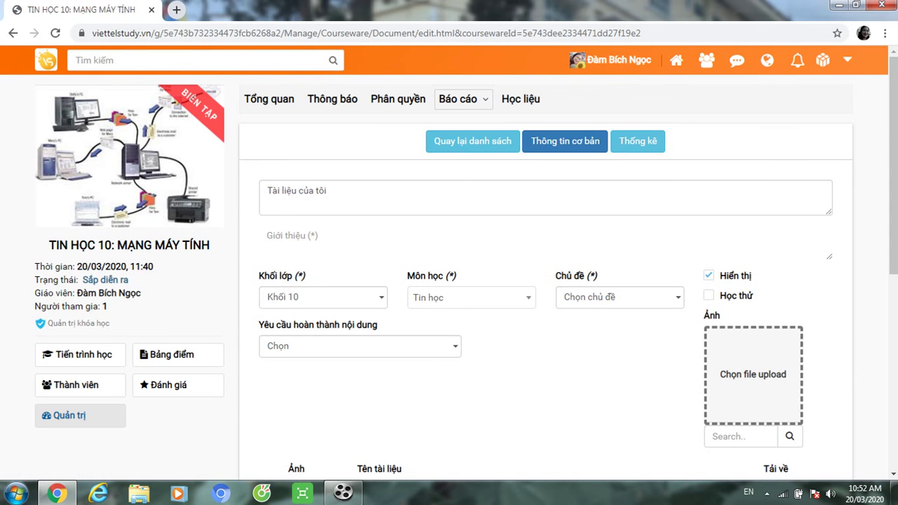
Assign the topic Mạng máy tính from Chương IV to the new document item
scroll(644, 184, "down", 2)
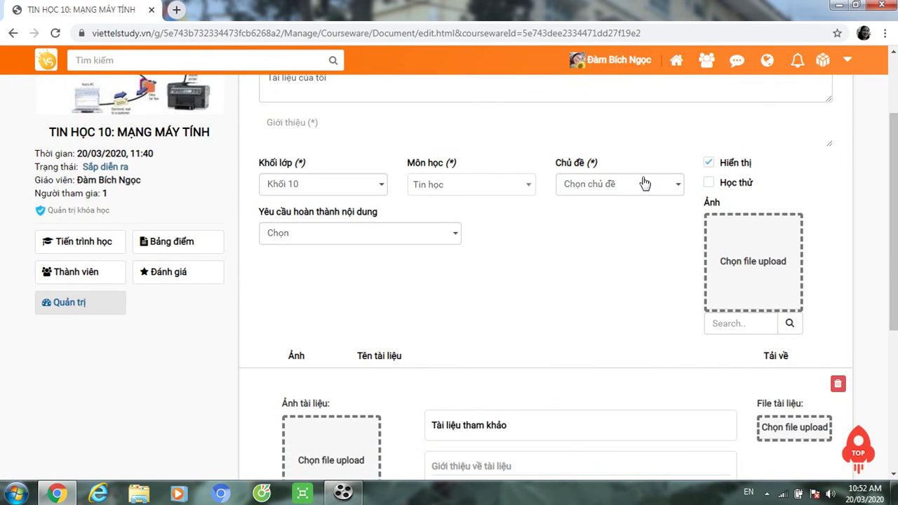
left_click(678, 184)
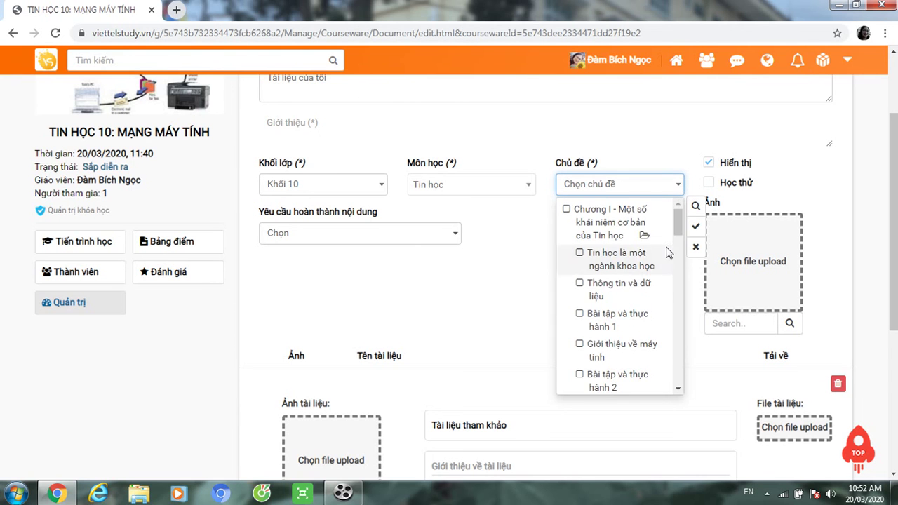
left_click_drag(678, 223, 673, 344)
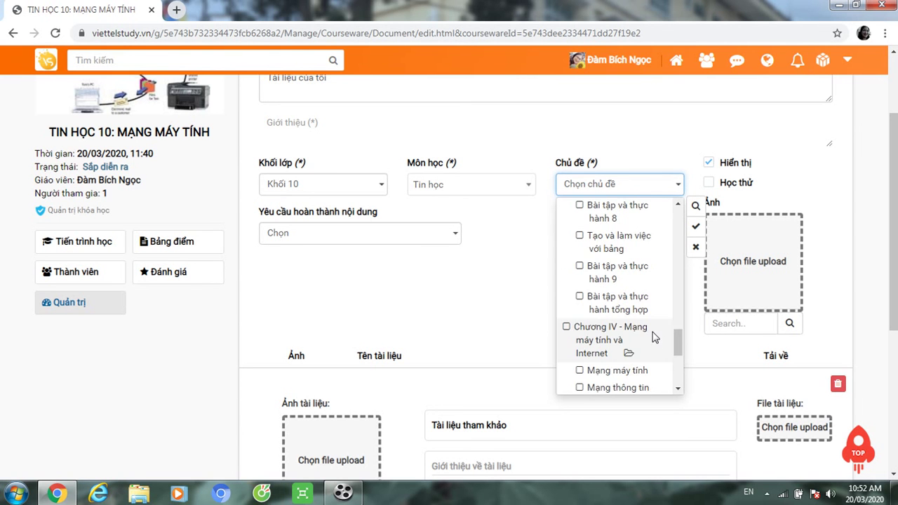
left_click(640, 373)
left_click(709, 352)
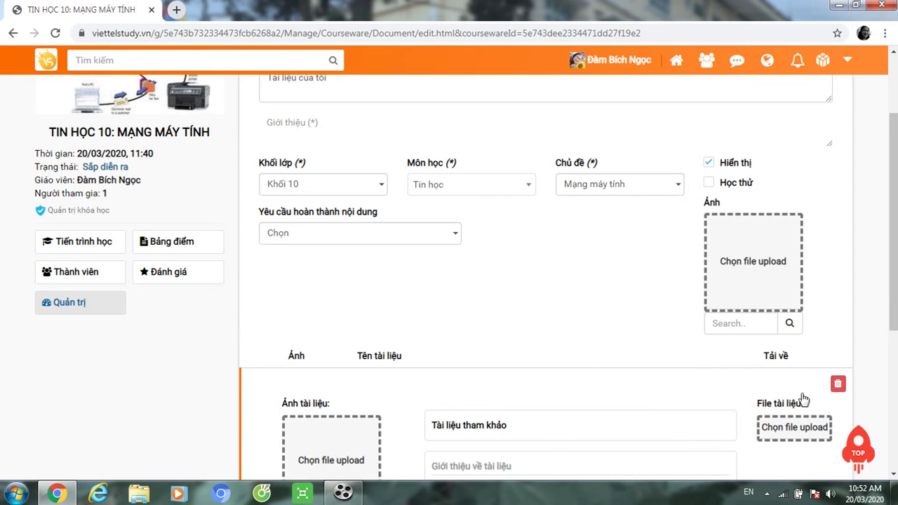
Upload the Word file tài liệu Tiết 57 from the vietel study T57 folder as the file of Tài liệu tham khảo
left_click(795, 429)
left_click_drag(443, 93, 441, 175)
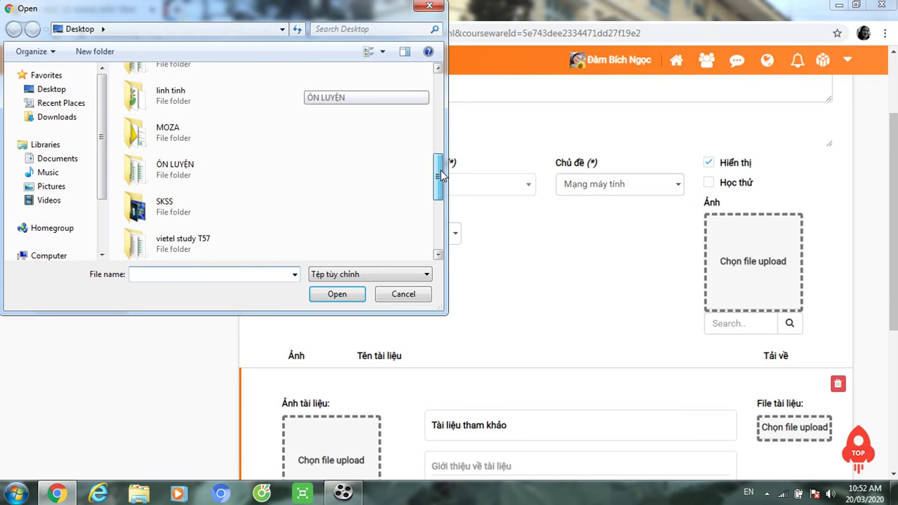
double_click(191, 242)
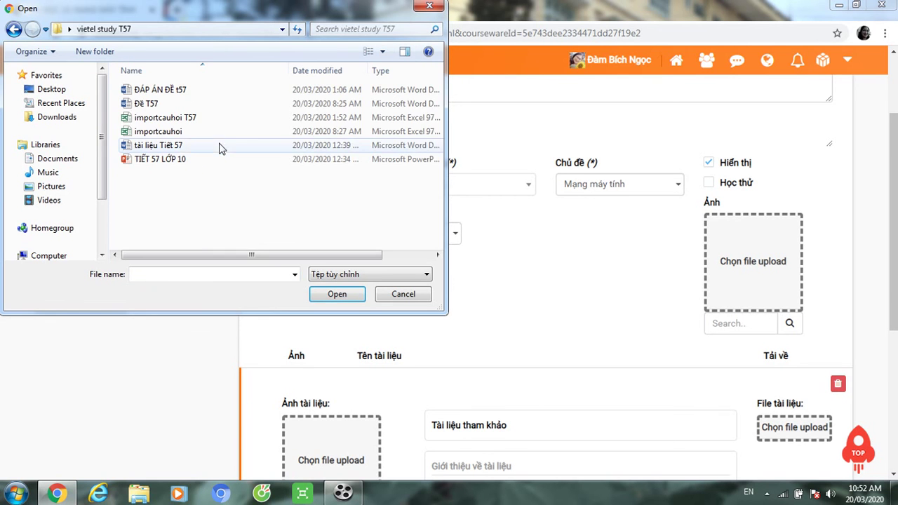
left_click(186, 147)
left_click(328, 295)
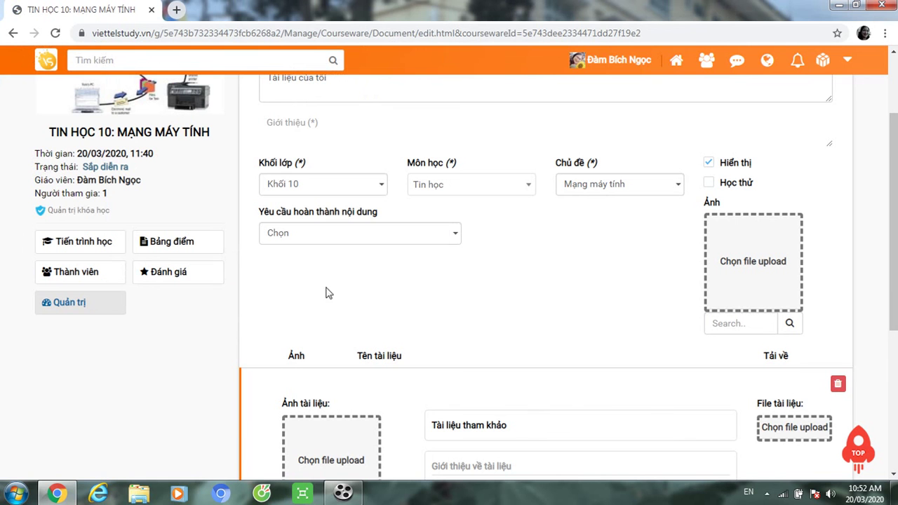
Enter TIN HỌC 10: MẠNG MÁY TÍNH as the document item's introduction and save it
scroll(820, 321, "down", 3)
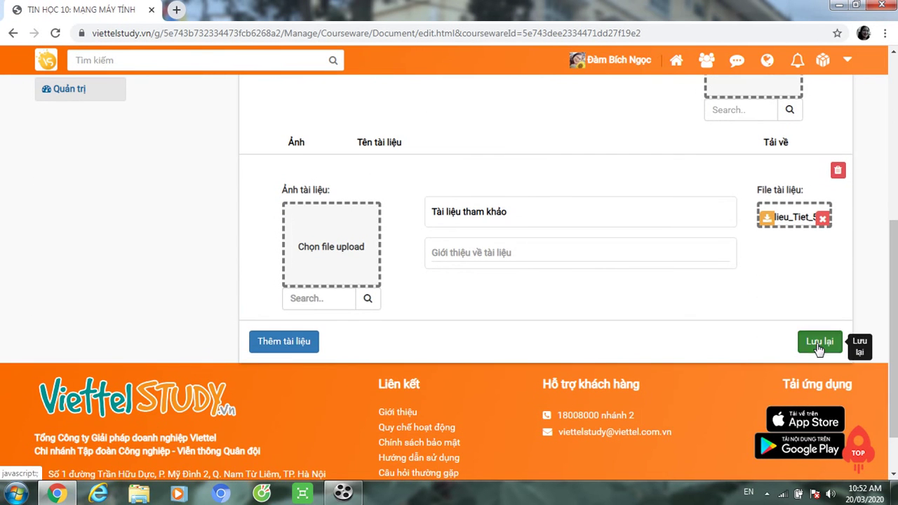
left_click(818, 345)
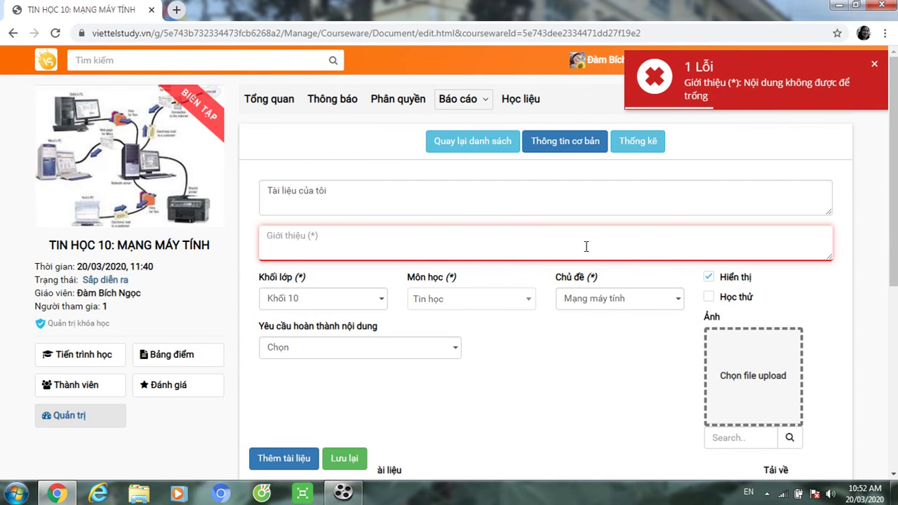
left_click(285, 245)
type("TIN HỌC 10: MẠNG MÁY TÍNH")
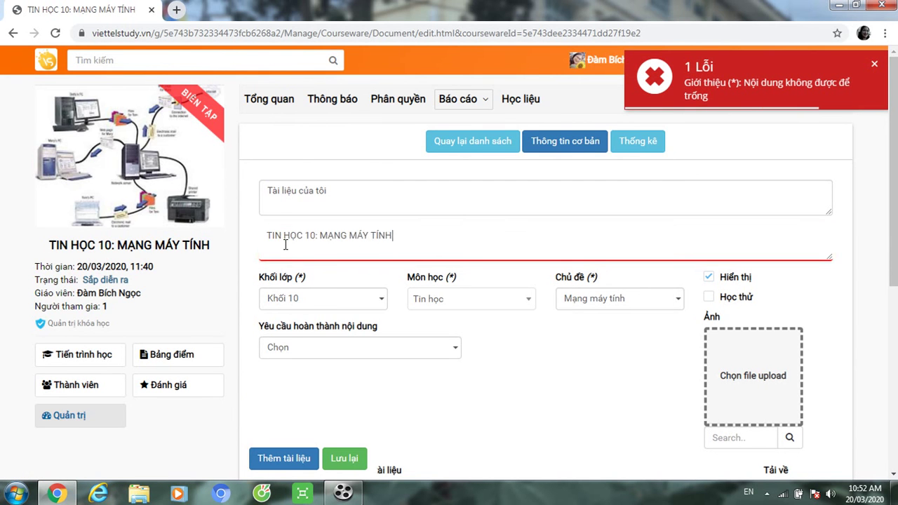
scroll(814, 283, "down", 6)
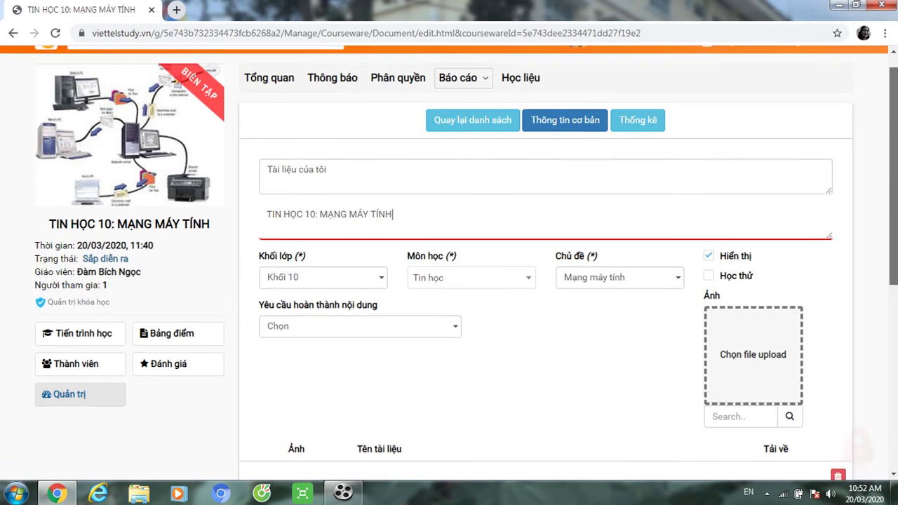
left_click(813, 283)
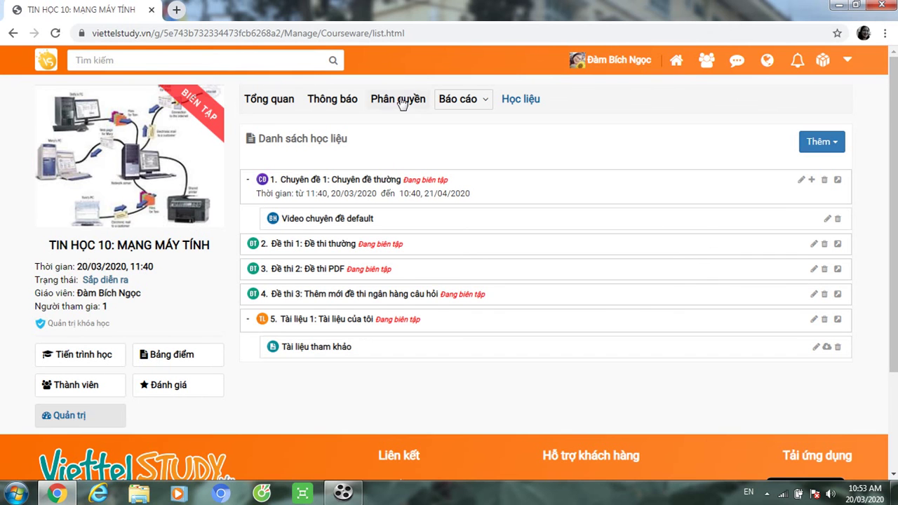
Go to the course's overview page and start publishing the course
left_click(149, 151)
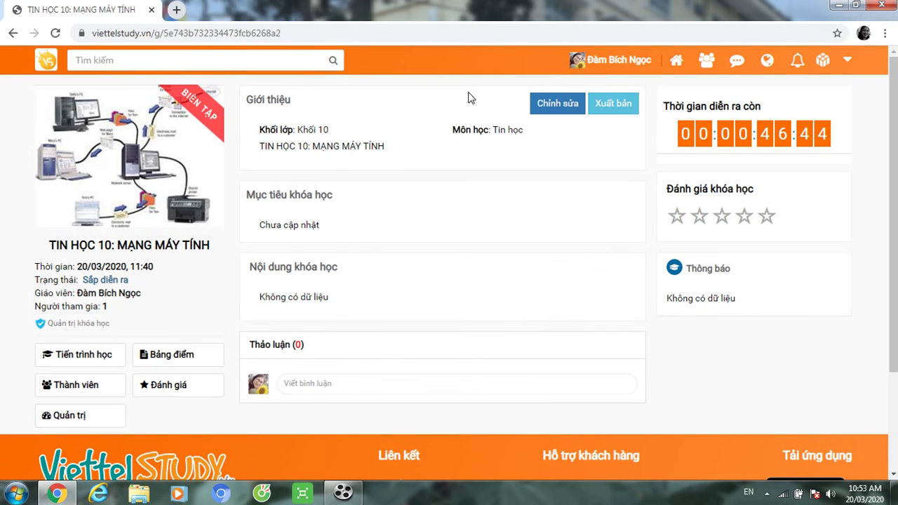
left_click(613, 105)
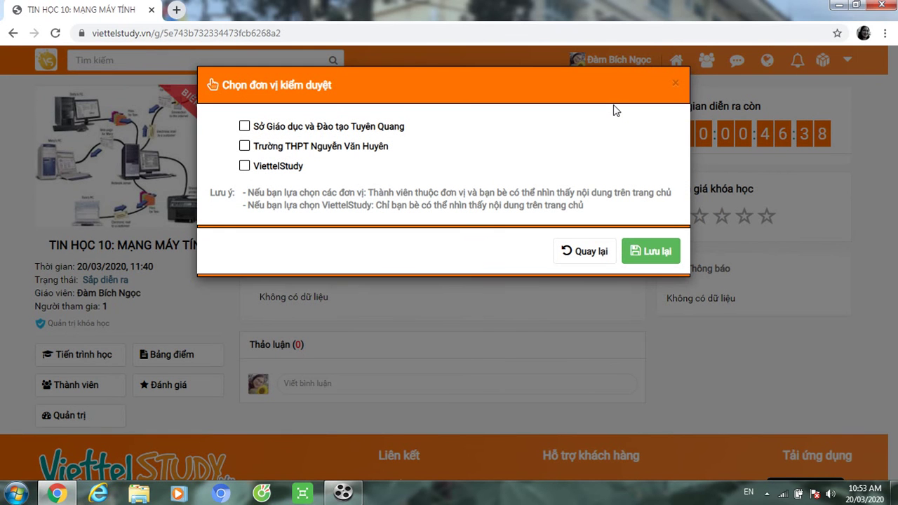